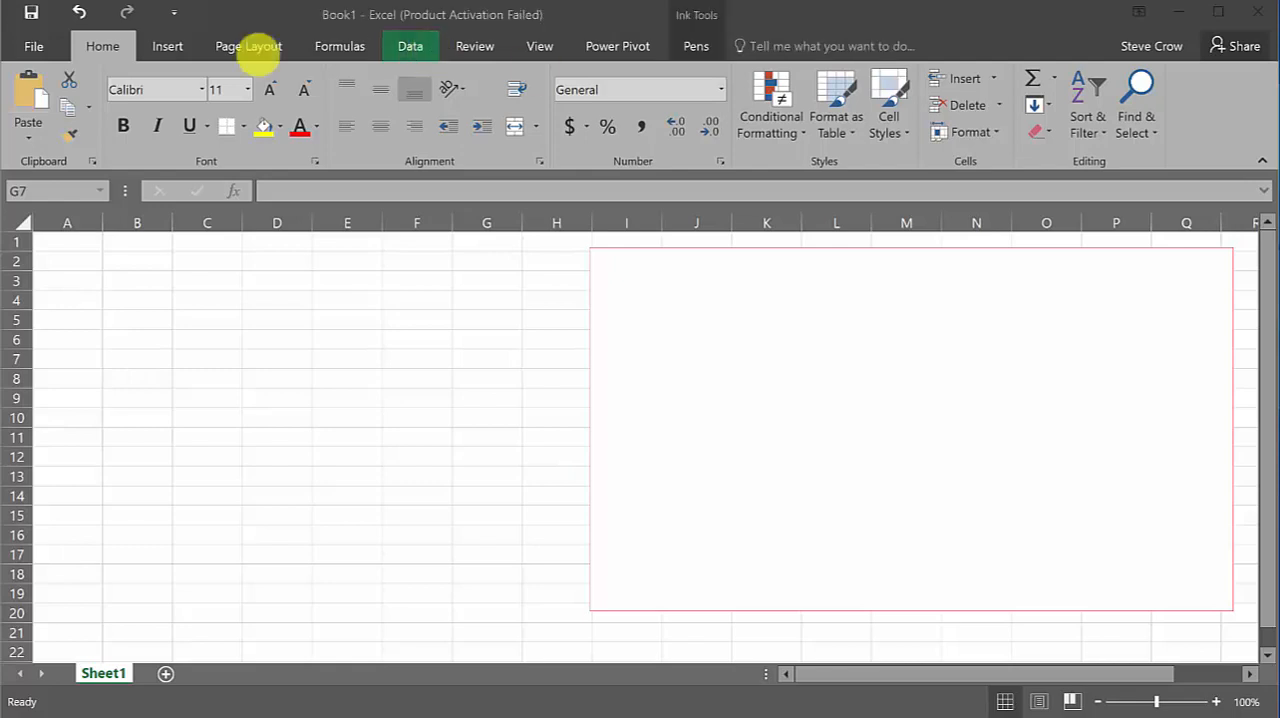
# Reposition the blank white rectangle so its upper-left corner sits in column H near row 2
pyautogui.moveTo(680, 300); pyautogui.dragTo(689, 326)
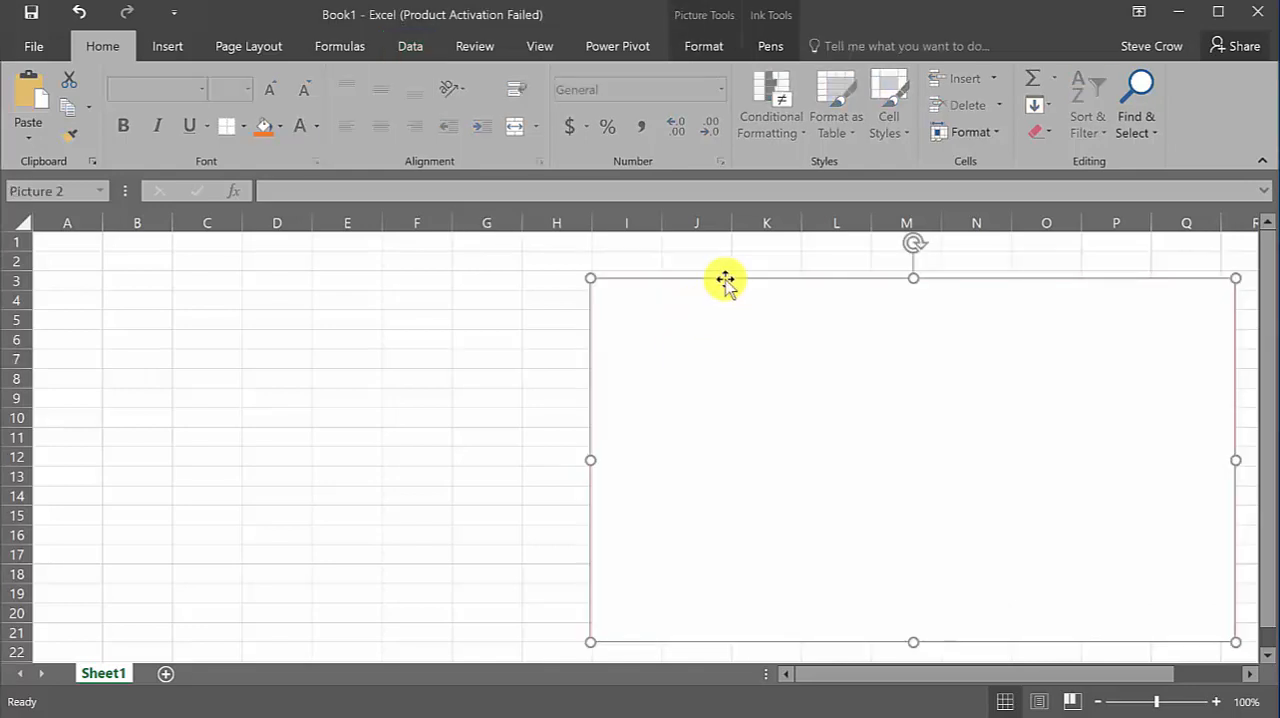
pyautogui.click(463, 337)
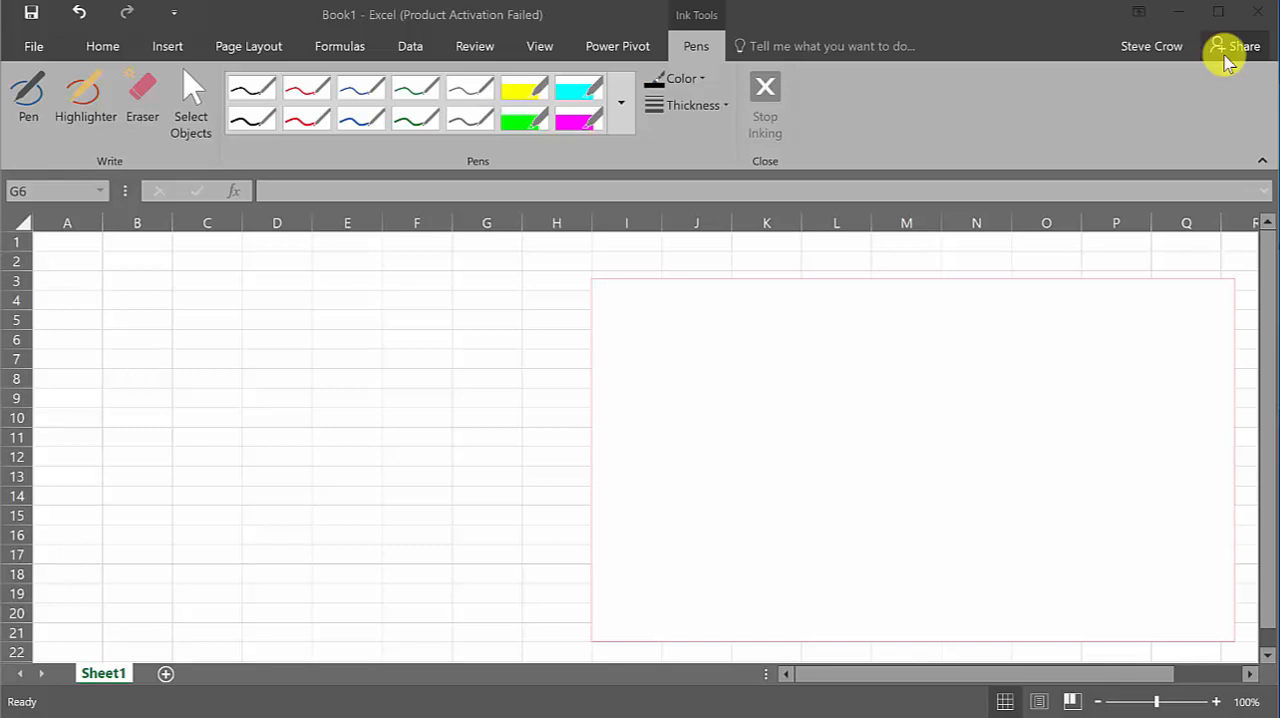
pyautogui.moveTo(646, 374); pyautogui.dragTo(621, 362)
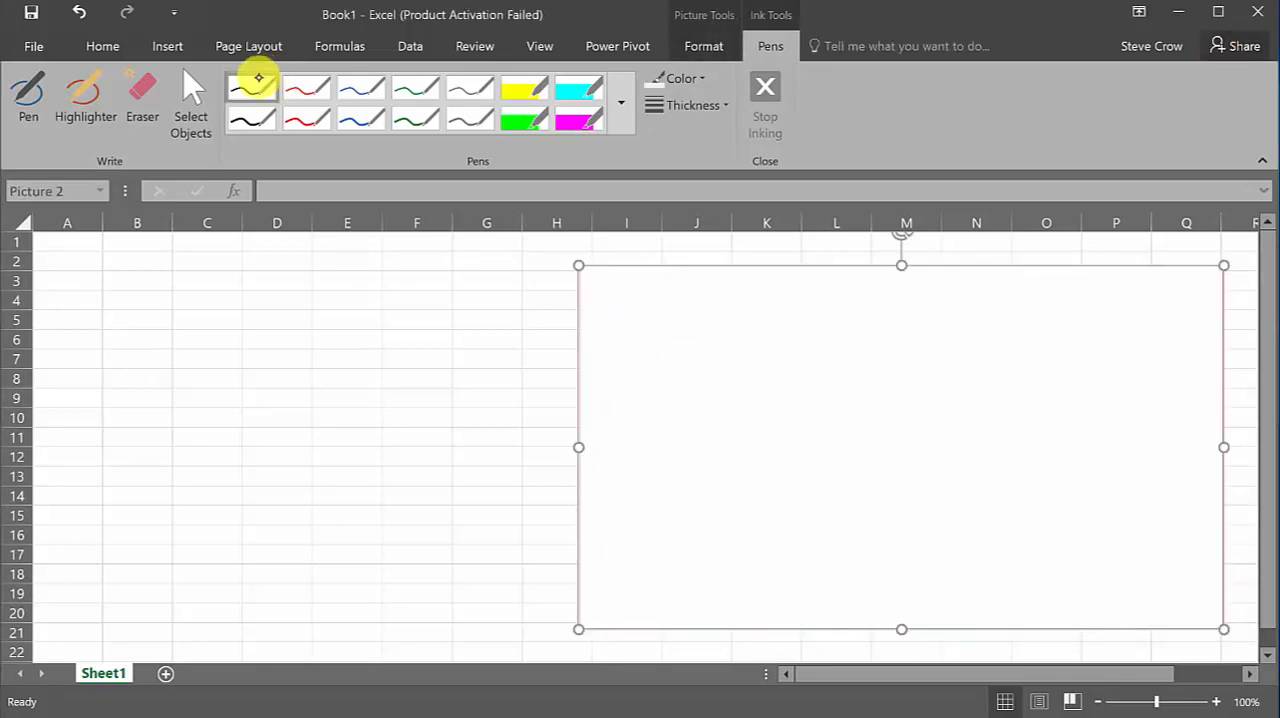
# With the thin black pen, draw a bell curve with its left tail shaded in the rectangle's upper-left area
pyautogui.click(258, 78)
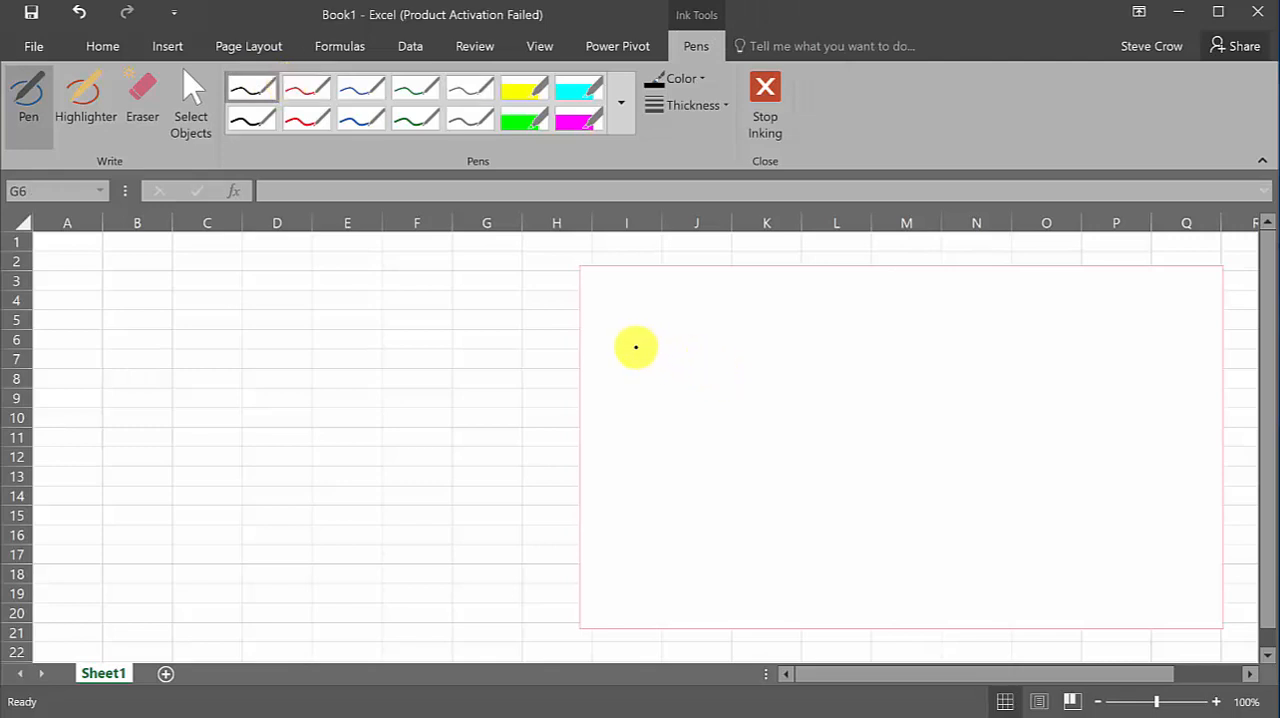
pyautogui.moveTo(623, 364); pyautogui.dragTo(822, 362)
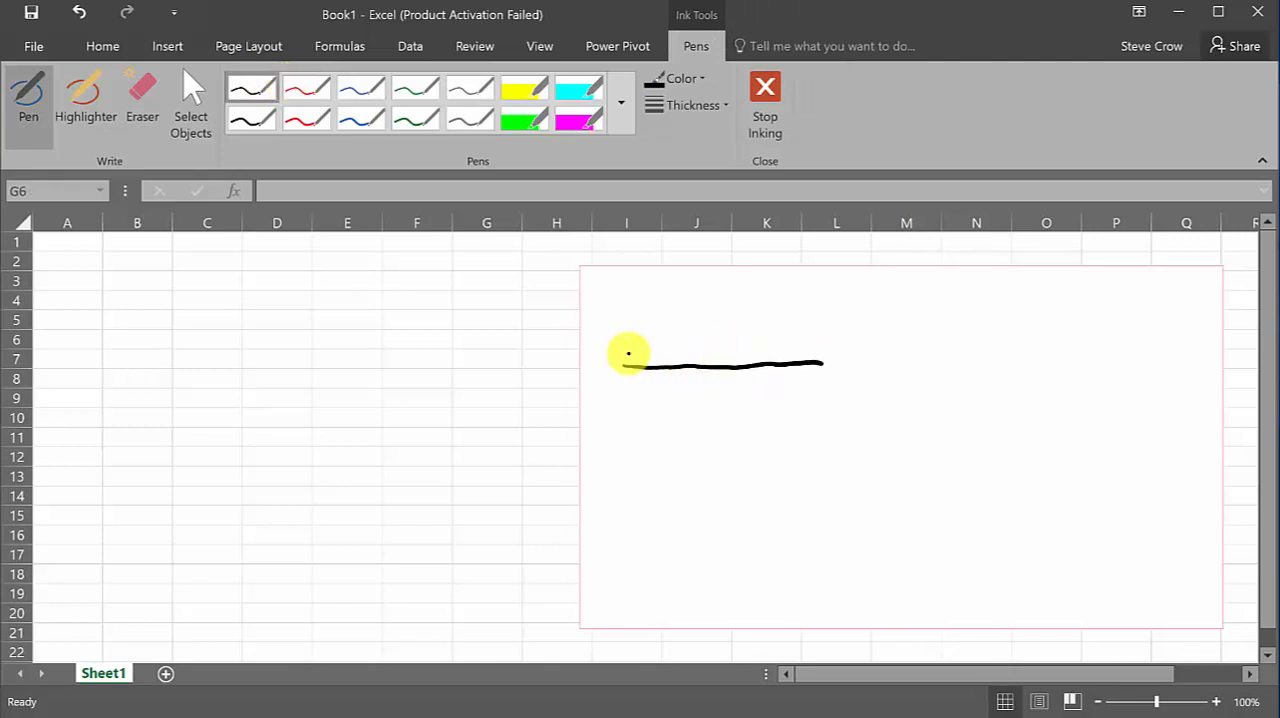
pyautogui.moveTo(620, 350)
pyautogui.mouseDown()
pyautogui.moveTo(726, 309)
pyautogui.moveTo(822, 349)
pyautogui.mouseUp()
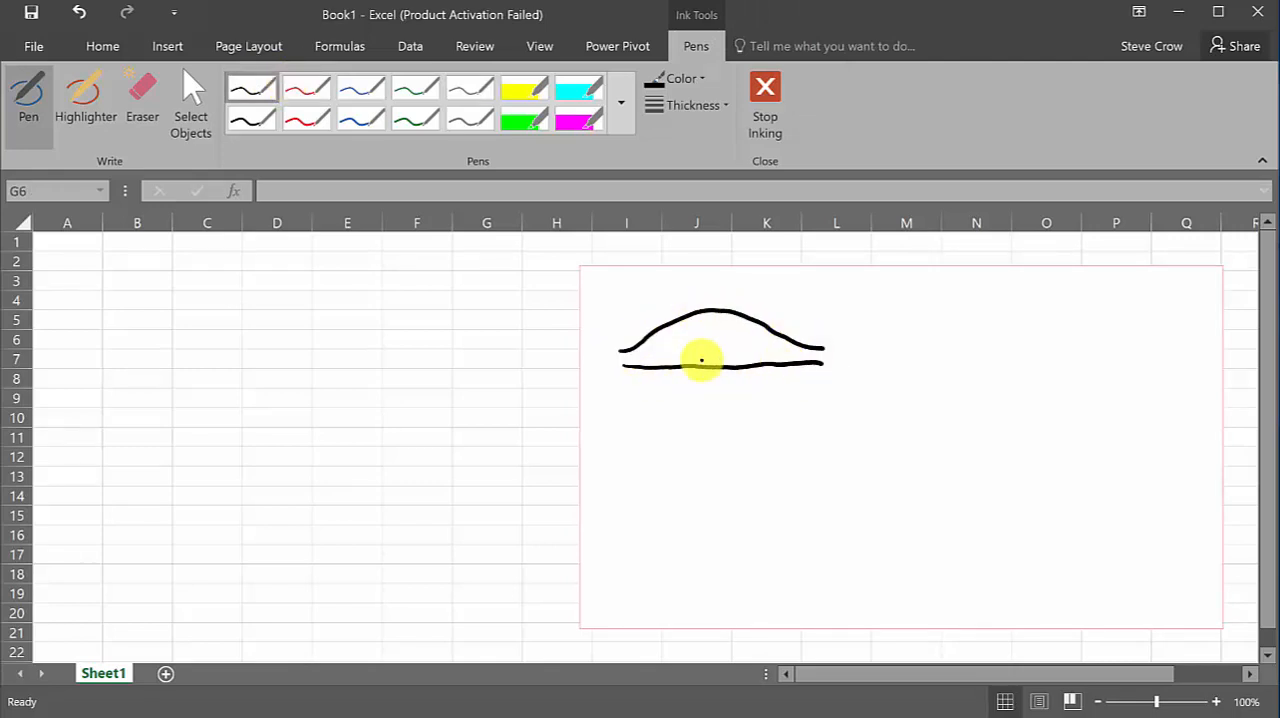
pyautogui.moveTo(668, 358)
pyautogui.mouseDown()
pyautogui.moveTo(668, 378)
pyautogui.moveTo(646, 346)
pyautogui.moveTo(654, 360)
pyautogui.moveTo(670, 352)
pyautogui.mouseUp()
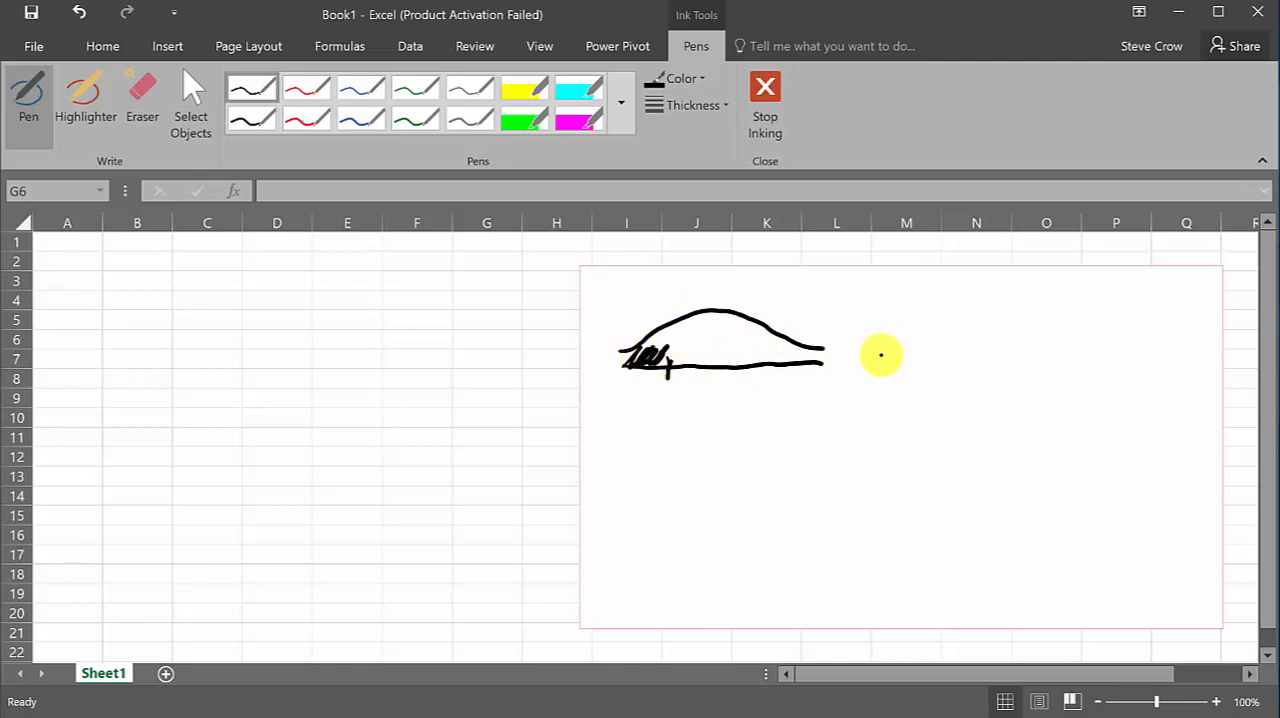
# Draw a second bell curve beside the first with its right tail shaded, and extend the cutoff line on the first curve
pyautogui.moveTo(870, 356); pyautogui.dragTo(1071, 348)
pyautogui.moveTo(866, 347)
pyautogui.mouseDown()
pyautogui.moveTo(976, 291)
pyautogui.moveTo(1074, 336)
pyautogui.moveTo(1008, 364)
pyautogui.moveTo(1040, 346)
pyautogui.moveTo(1023, 349)
pyautogui.moveTo(1003, 318)
pyautogui.mouseUp()
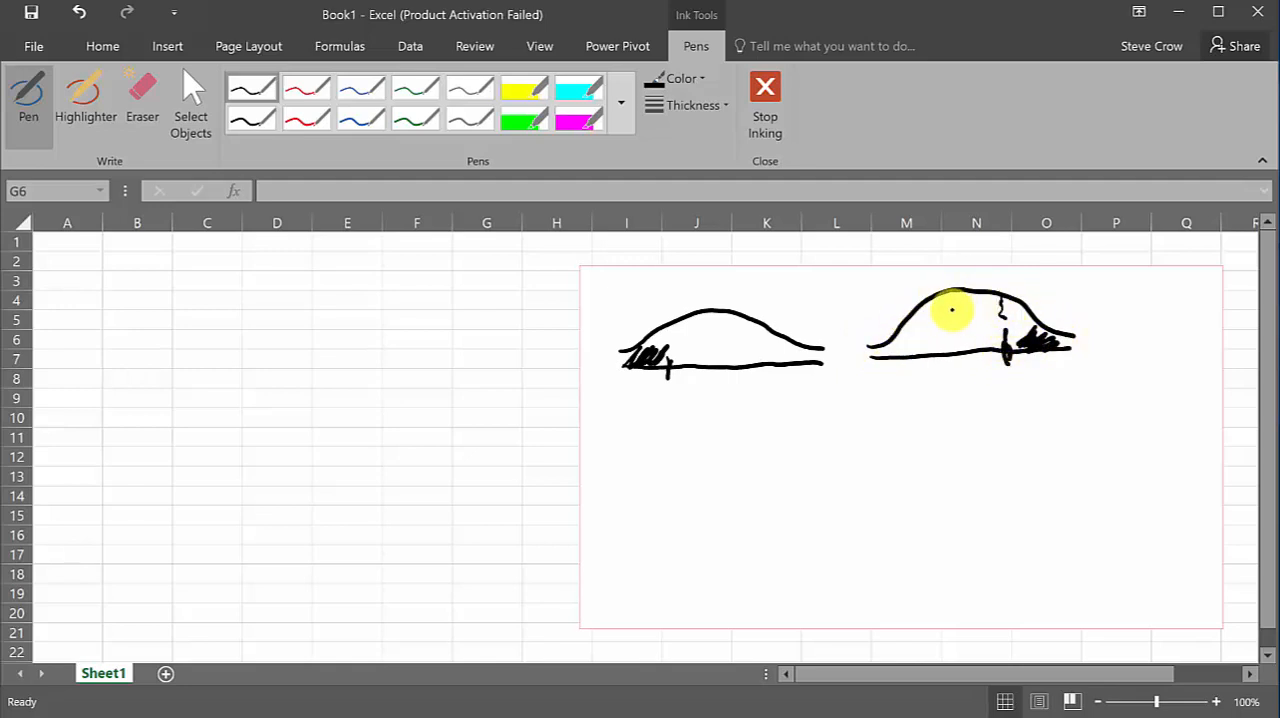
pyautogui.moveTo(671, 323); pyautogui.dragTo(667, 357)
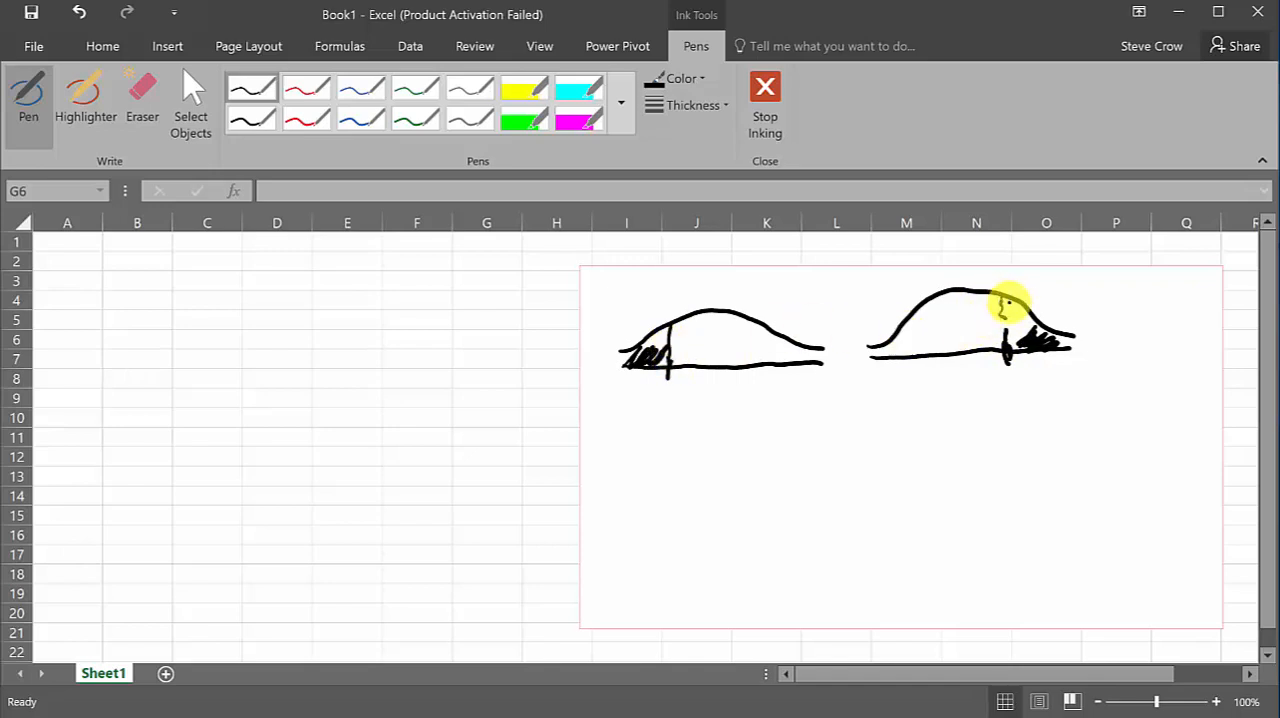
pyautogui.moveTo(1009, 303)
pyautogui.mouseDown()
pyautogui.moveTo(1006, 350)
pyautogui.moveTo(1043, 328)
pyautogui.mouseUp()
# Draw a third bell curve below the first, with cutoff lines and shading in both tails
pyautogui.moveTo(610, 470); pyautogui.dragTo(826, 468)
pyautogui.moveTo(606, 460)
pyautogui.mouseDown()
pyautogui.moveTo(660, 420)
pyautogui.moveTo(833, 441)
pyautogui.mouseUp()
pyautogui.moveTo(652, 457); pyautogui.dragTo(652, 477)
pyautogui.moveTo(782, 452)
pyautogui.mouseDown()
pyautogui.moveTo(784, 466)
pyautogui.moveTo(780, 427)
pyautogui.mouseUp()
pyautogui.moveTo(652, 428)
pyautogui.mouseDown()
pyautogui.moveTo(652, 472)
pyautogui.moveTo(609, 457)
pyautogui.moveTo(646, 446)
pyautogui.moveTo(652, 462)
pyautogui.mouseUp()
pyautogui.moveTo(780, 434)
pyautogui.mouseDown()
pyautogui.moveTo(789, 452)
pyautogui.moveTo(811, 452)
pyautogui.moveTo(810, 414)
pyautogui.mouseUp()
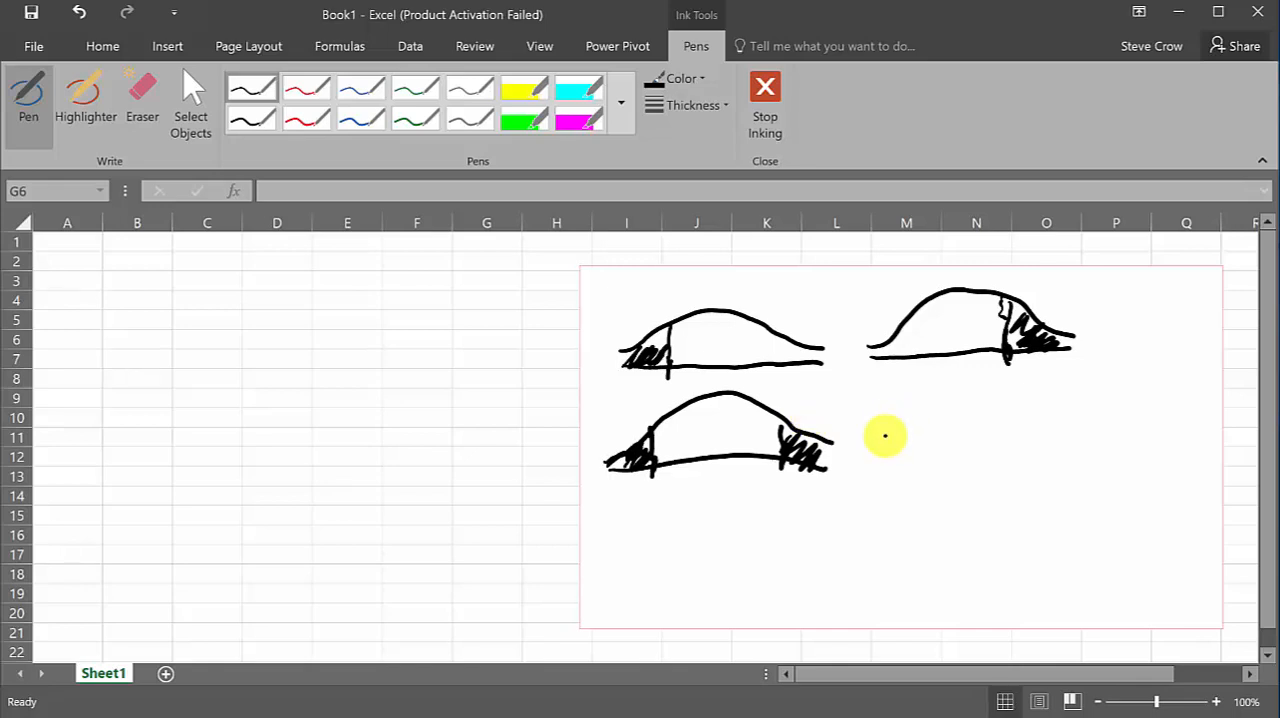
# Handwrite the test statistic formula t = (x̄ − μ) / (s/√n) beside the two-tailed curve
pyautogui.moveTo(884, 424)
pyautogui.mouseDown()
pyautogui.moveTo(881, 455)
pyautogui.moveTo(890, 432)
pyautogui.moveTo(915, 428)
pyautogui.mouseUp()
pyautogui.moveTo(902, 440); pyautogui.dragTo(916, 439)
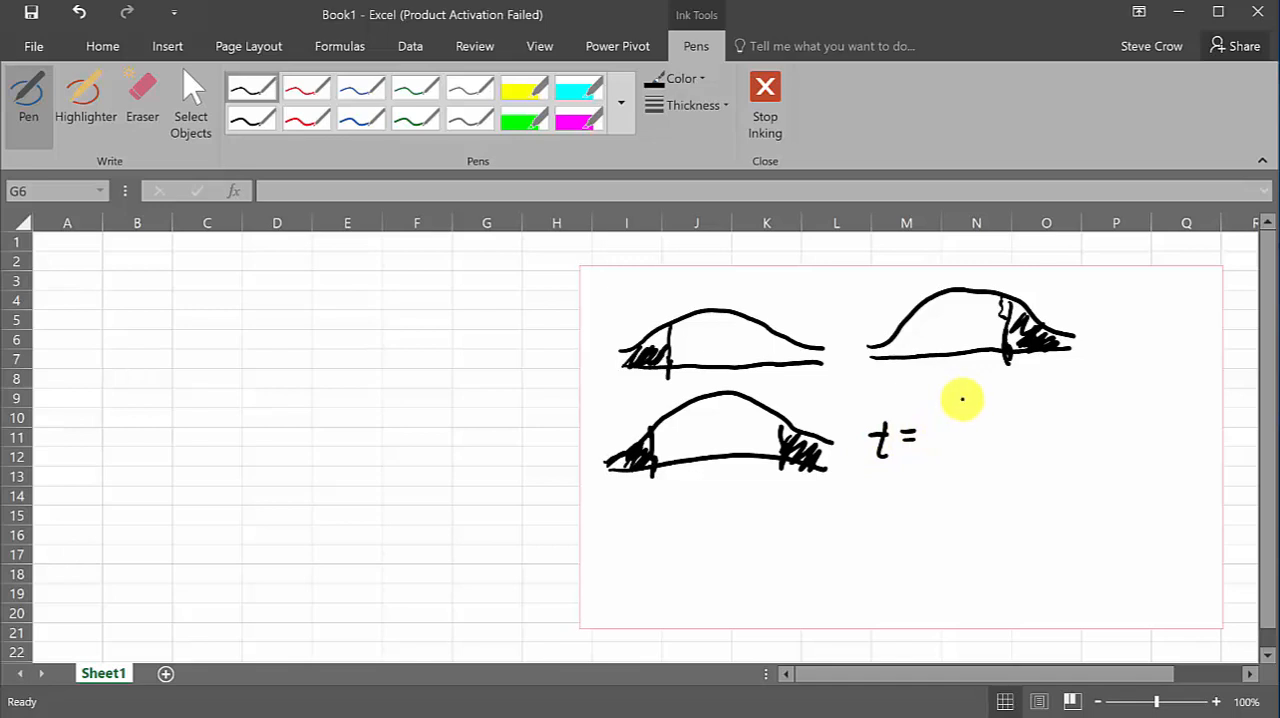
pyautogui.moveTo(950, 397); pyautogui.dragTo(966, 414)
pyautogui.moveTo(965, 397)
pyautogui.mouseDown()
pyautogui.moveTo(950, 414)
pyautogui.moveTo(981, 385)
pyautogui.moveTo(995, 400)
pyautogui.moveTo(1045, 398)
pyautogui.mouseUp()
pyautogui.moveTo(948, 425)
pyautogui.mouseDown()
pyautogui.moveTo(1031, 421)
pyautogui.moveTo(976, 456)
pyautogui.moveTo(992, 472)
pyautogui.moveTo(1030, 455)
pyautogui.moveTo(1043, 482)
pyautogui.mouseUp()
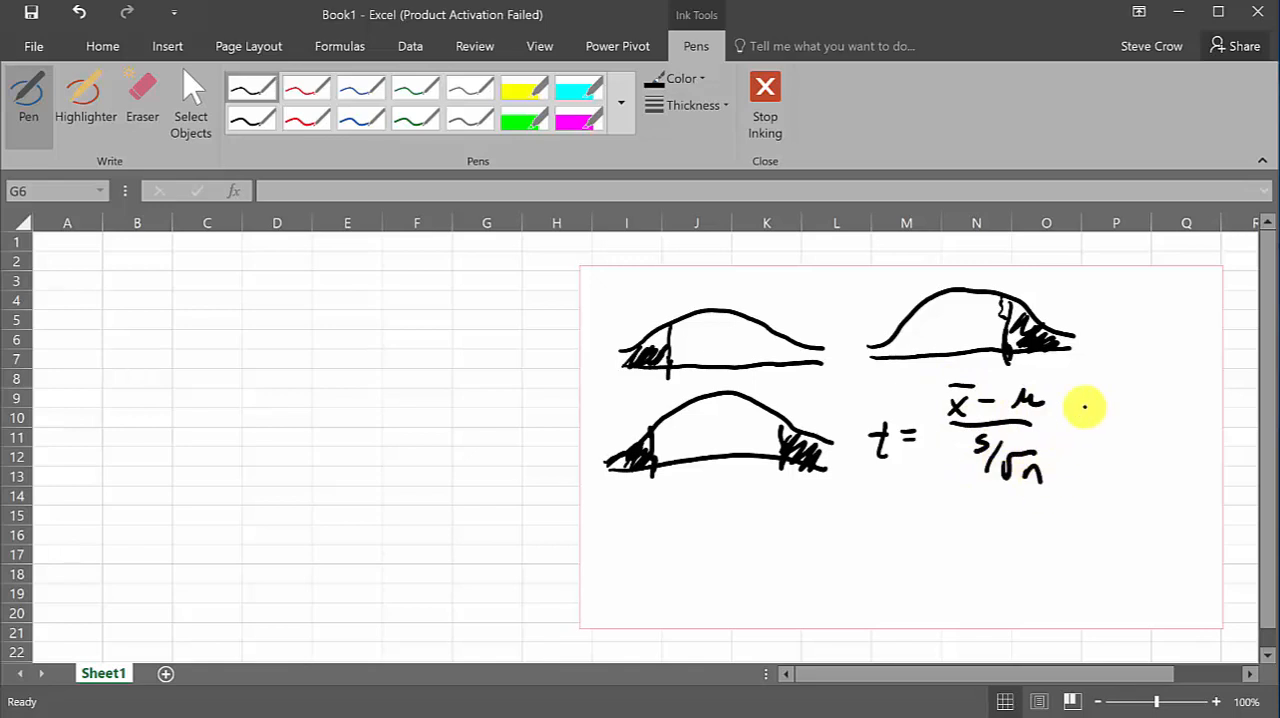
# Add an equals sign and an empty oval after the formula, with an arrow pointing down at the oval
pyautogui.moveTo(1066, 420); pyautogui.dragTo(1084, 418)
pyautogui.moveTo(1066, 428)
pyautogui.mouseDown()
pyautogui.moveTo(1203, 405)
pyautogui.moveTo(1148, 445)
pyautogui.mouseUp()
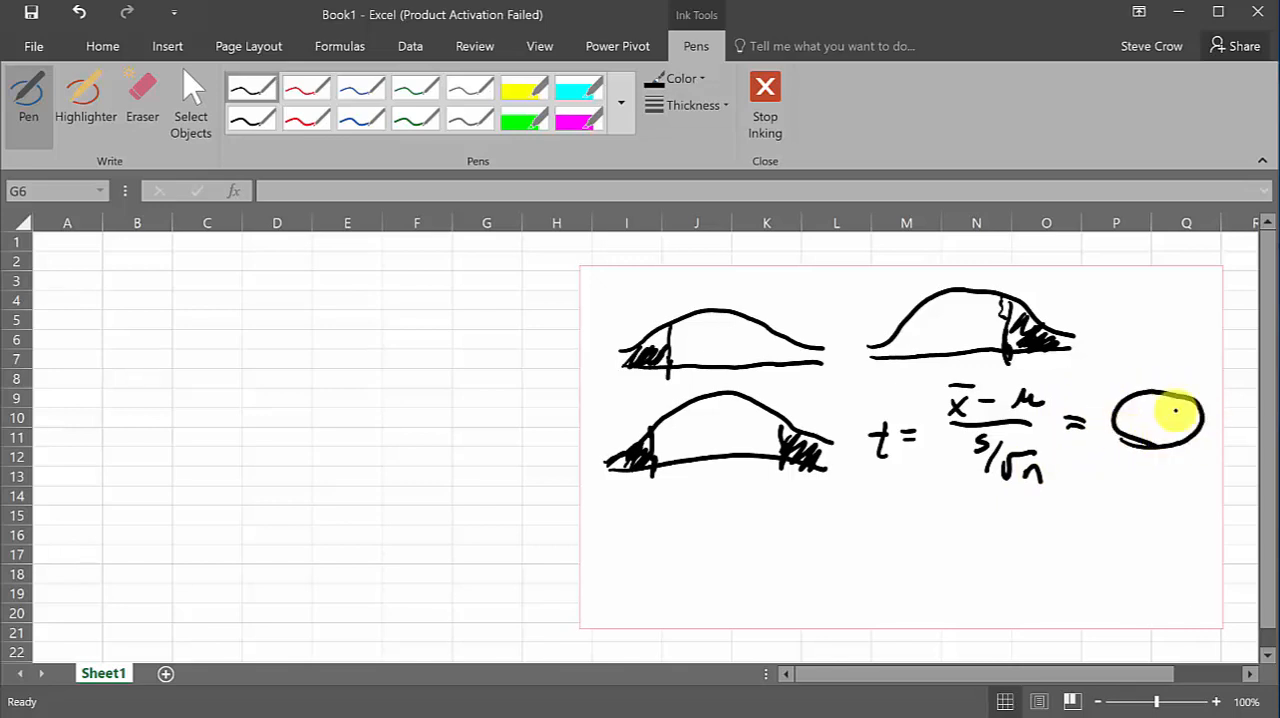
pyautogui.moveTo(1162, 362); pyautogui.dragTo(1164, 378)
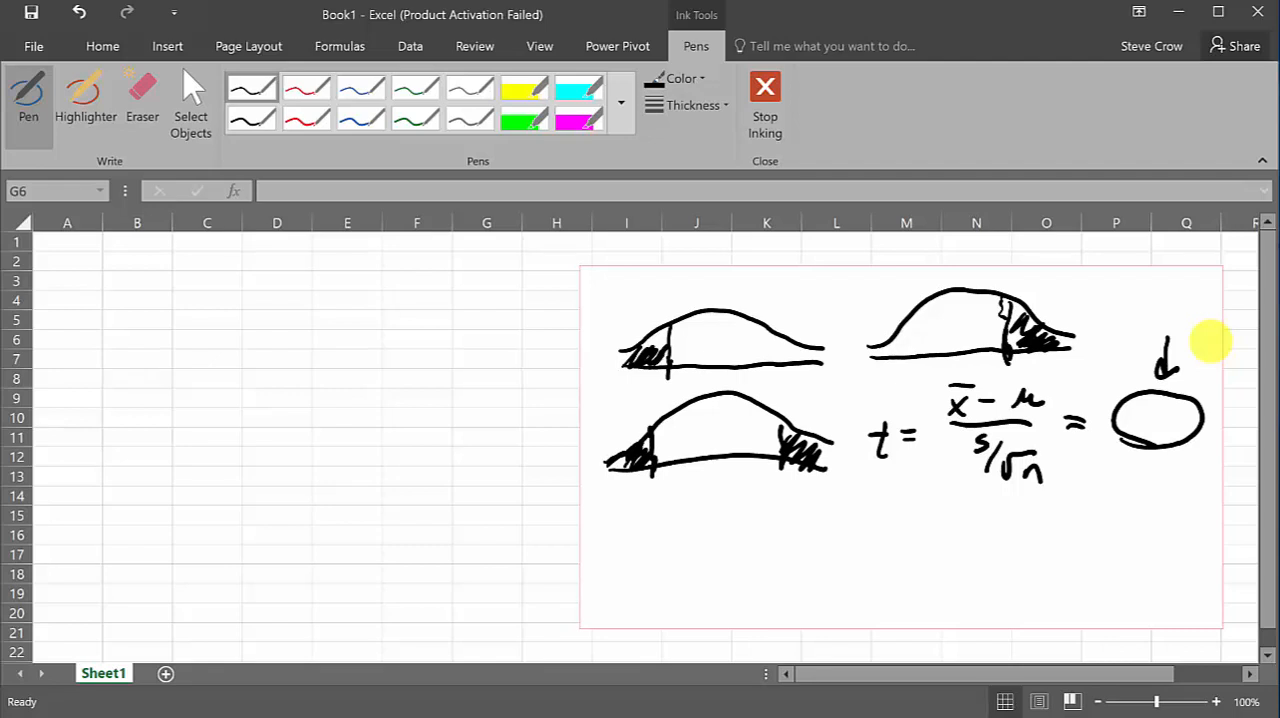
pyautogui.moveTo(1166, 319)
pyautogui.mouseDown()
pyautogui.moveTo(1154, 366)
pyautogui.moveTo(1157, 334)
pyautogui.moveTo(1154, 366)
pyautogui.moveTo(1172, 347)
pyautogui.mouseUp()
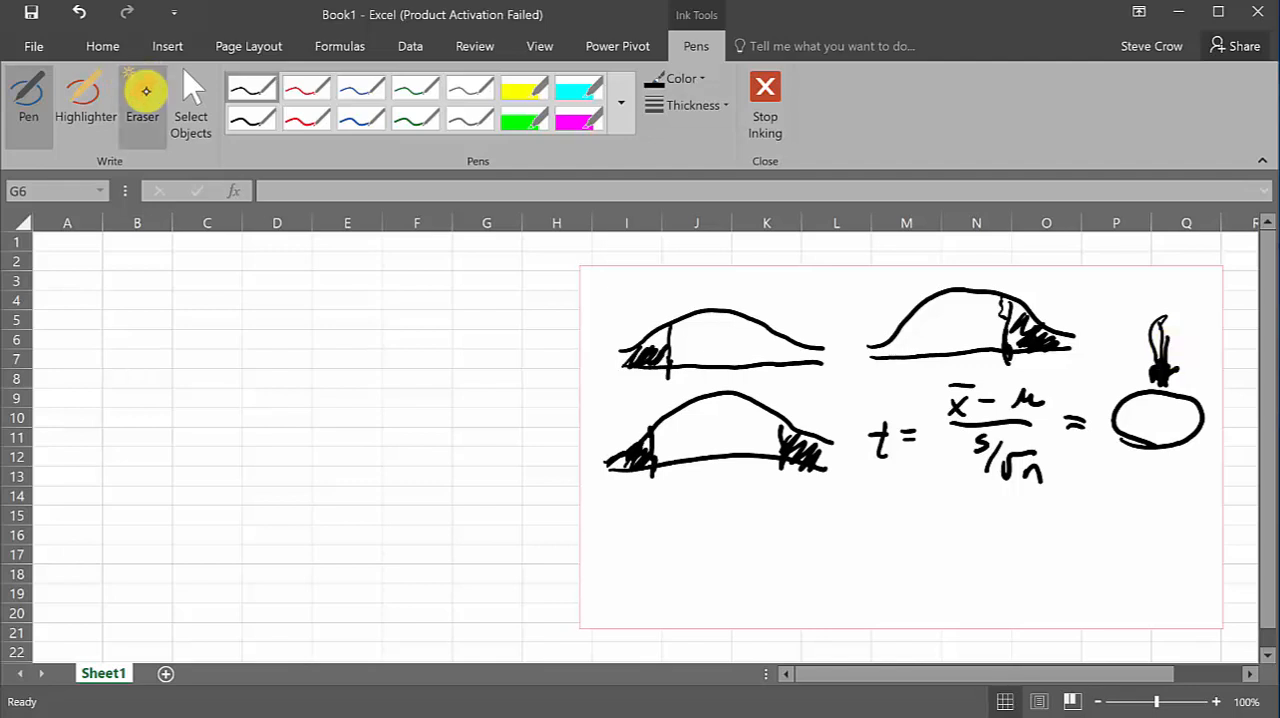
# Erase the bell curves, the formula and the oval from the white rectangle
pyautogui.click(142, 95)
pyautogui.moveTo(711, 485)
pyautogui.mouseDown()
pyautogui.moveTo(629, 366)
pyautogui.moveTo(818, 314)
pyautogui.moveTo(1020, 294)
pyautogui.moveTo(986, 334)
pyautogui.moveTo(994, 349)
pyautogui.moveTo(990, 326)
pyautogui.mouseUp()
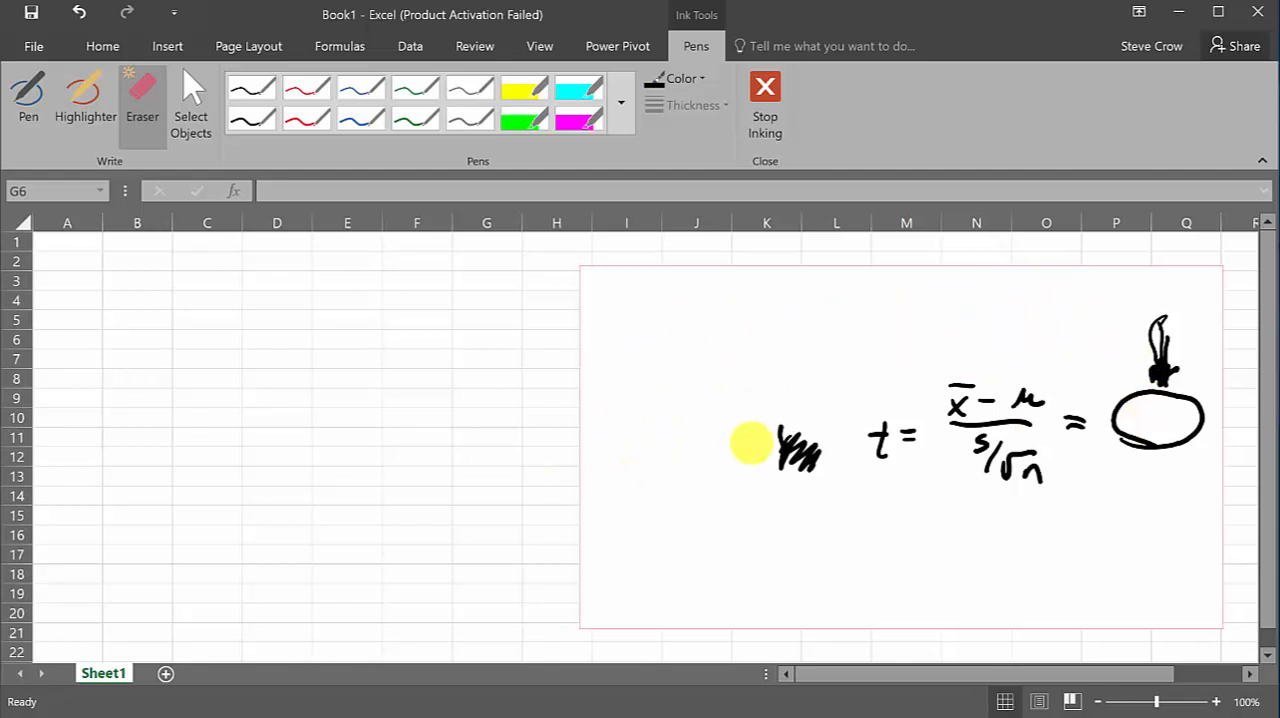
pyautogui.click(248, 88)
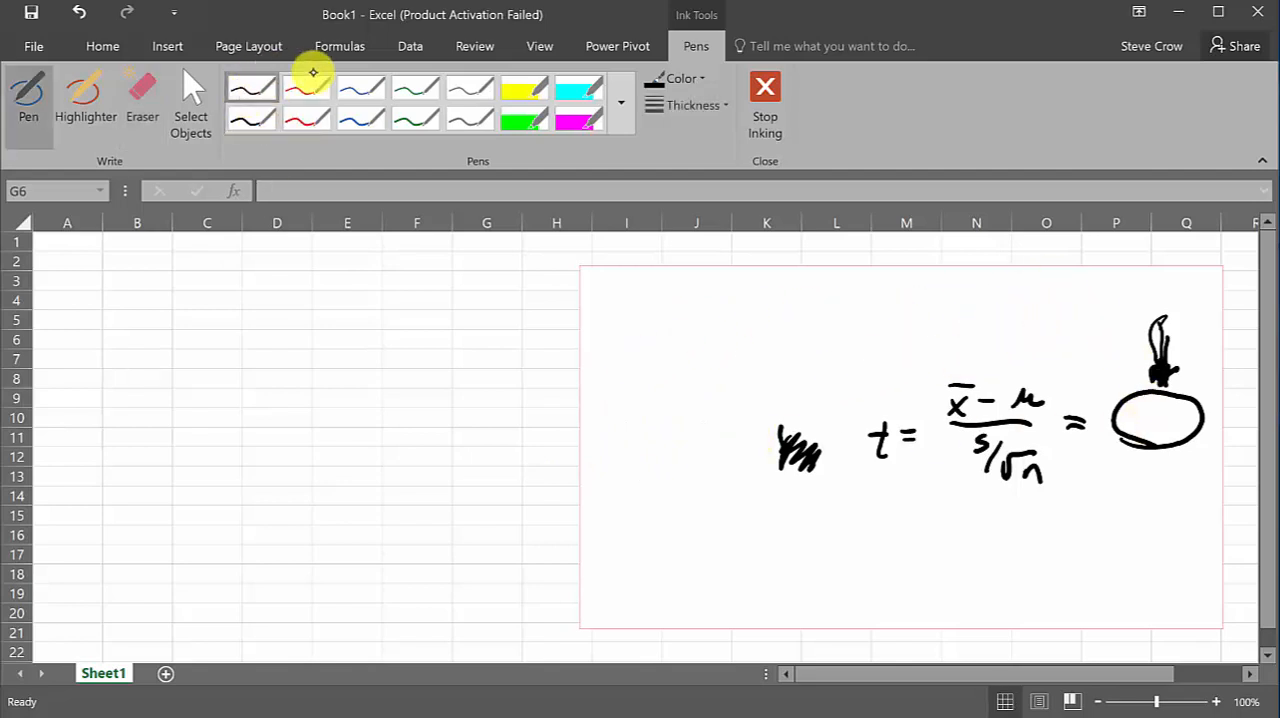
pyautogui.moveTo(1130, 425)
pyautogui.mouseDown()
pyautogui.moveTo(1143, 400)
pyautogui.moveTo(1185, 445)
pyautogui.moveTo(1186, 409)
pyautogui.moveTo(1120, 423)
pyautogui.moveTo(1190, 405)
pyautogui.mouseUp()
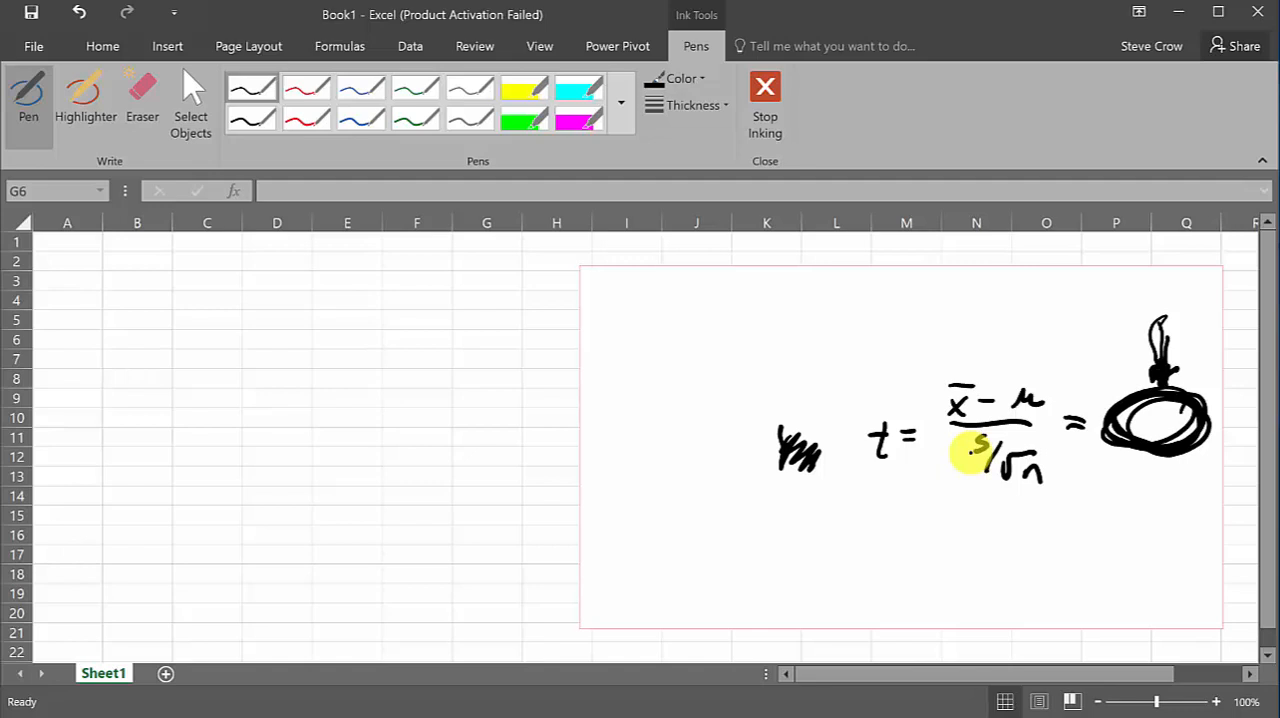
pyautogui.click(146, 92)
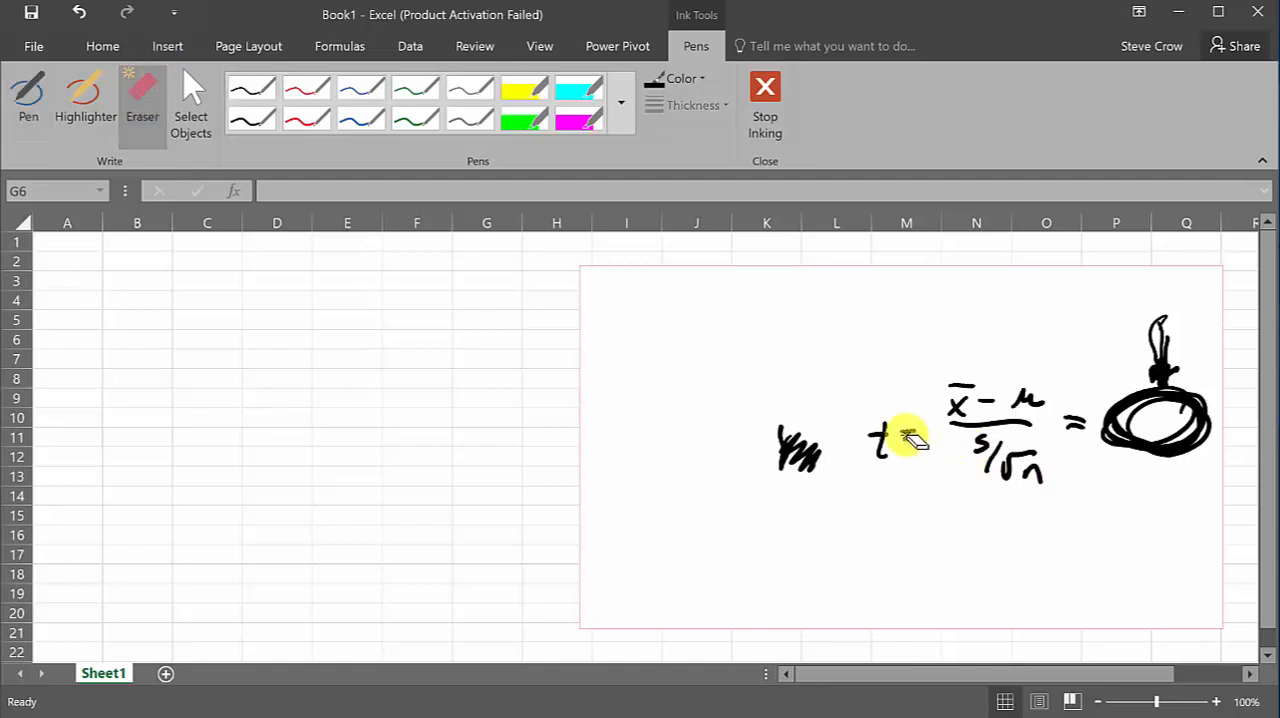
pyautogui.moveTo(912, 440)
pyautogui.mouseDown()
pyautogui.moveTo(757, 472)
pyautogui.moveTo(1000, 420)
pyautogui.moveTo(874, 449)
pyautogui.moveTo(1018, 497)
pyautogui.moveTo(1125, 418)
pyautogui.moveTo(1182, 326)
pyautogui.mouseUp()
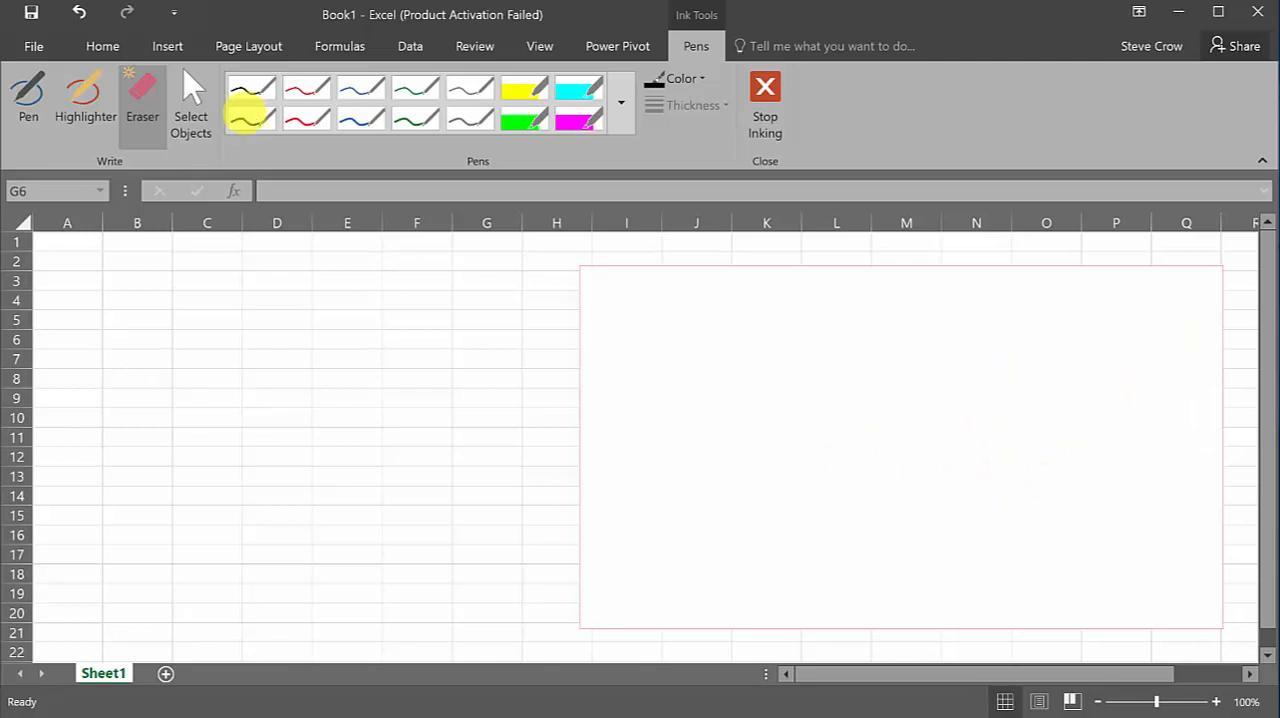
# Handwrite the null hypothesis H₀: μ > 9.2 in black at the top of the white rectangle
pyautogui.click(253, 89)
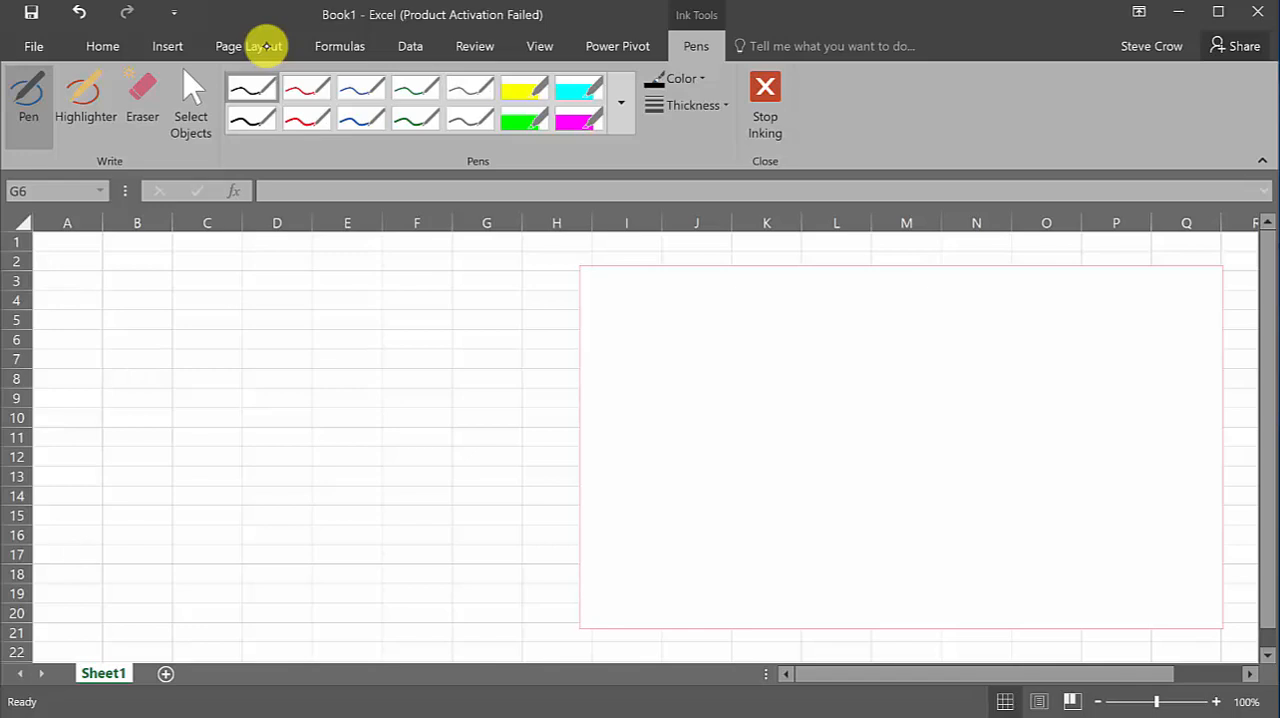
pyautogui.moveTo(635, 296)
pyautogui.mouseDown()
pyautogui.moveTo(637, 316)
pyautogui.moveTo(656, 304)
pyautogui.moveTo(660, 328)
pyautogui.mouseUp()
pyautogui.click(675, 297)
pyautogui.click(675, 310)
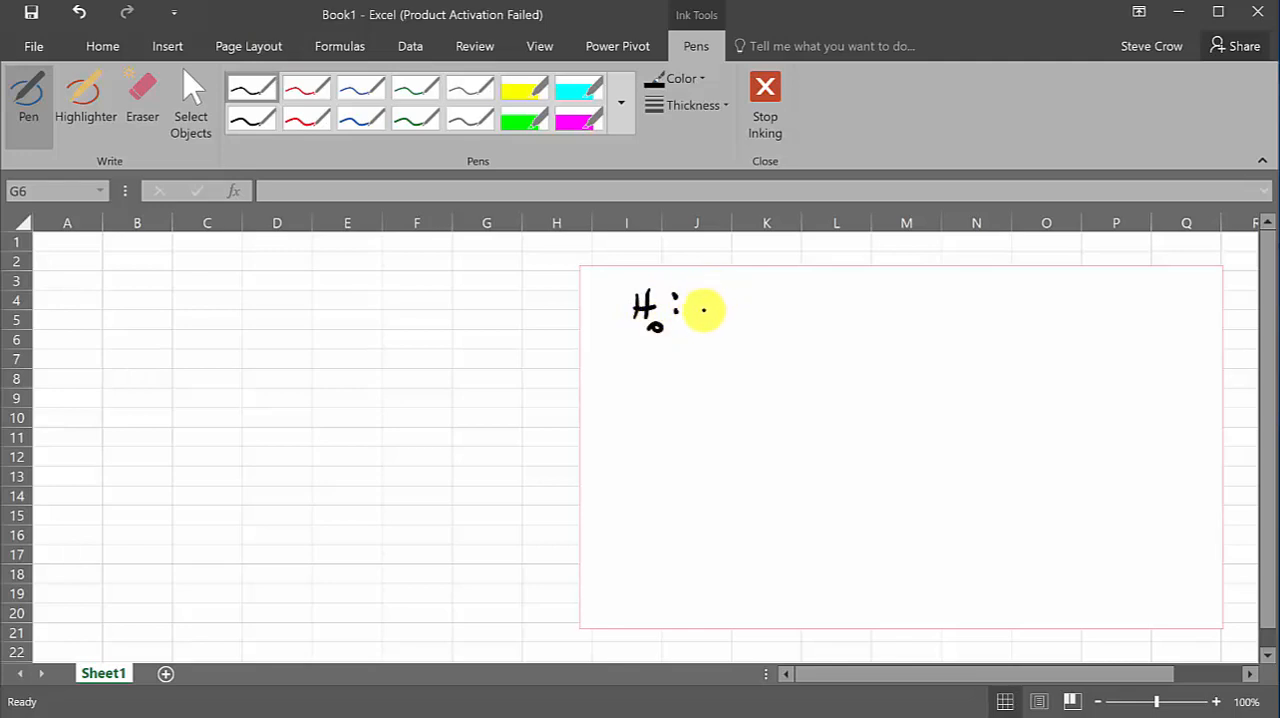
pyautogui.moveTo(700, 296); pyautogui.dragTo(733, 300)
pyautogui.moveTo(737, 298); pyautogui.dragTo(825, 308)
# Handwrite the alternative hypothesis H₁: μ < 9.2 below the null hypothesis, correcting the final digit
pyautogui.moveTo(632, 372)
pyautogui.mouseDown()
pyautogui.moveTo(631, 390)
pyautogui.moveTo(648, 390)
pyautogui.mouseUp()
pyautogui.moveTo(628, 379)
pyautogui.mouseDown()
pyautogui.moveTo(648, 377)
pyautogui.moveTo(657, 402)
pyautogui.moveTo(677, 372)
pyautogui.mouseUp()
pyautogui.moveTo(676, 386)
pyautogui.mouseDown()
pyautogui.moveTo(757, 366)
pyautogui.moveTo(775, 382)
pyautogui.moveTo(839, 377)
pyautogui.mouseUp()
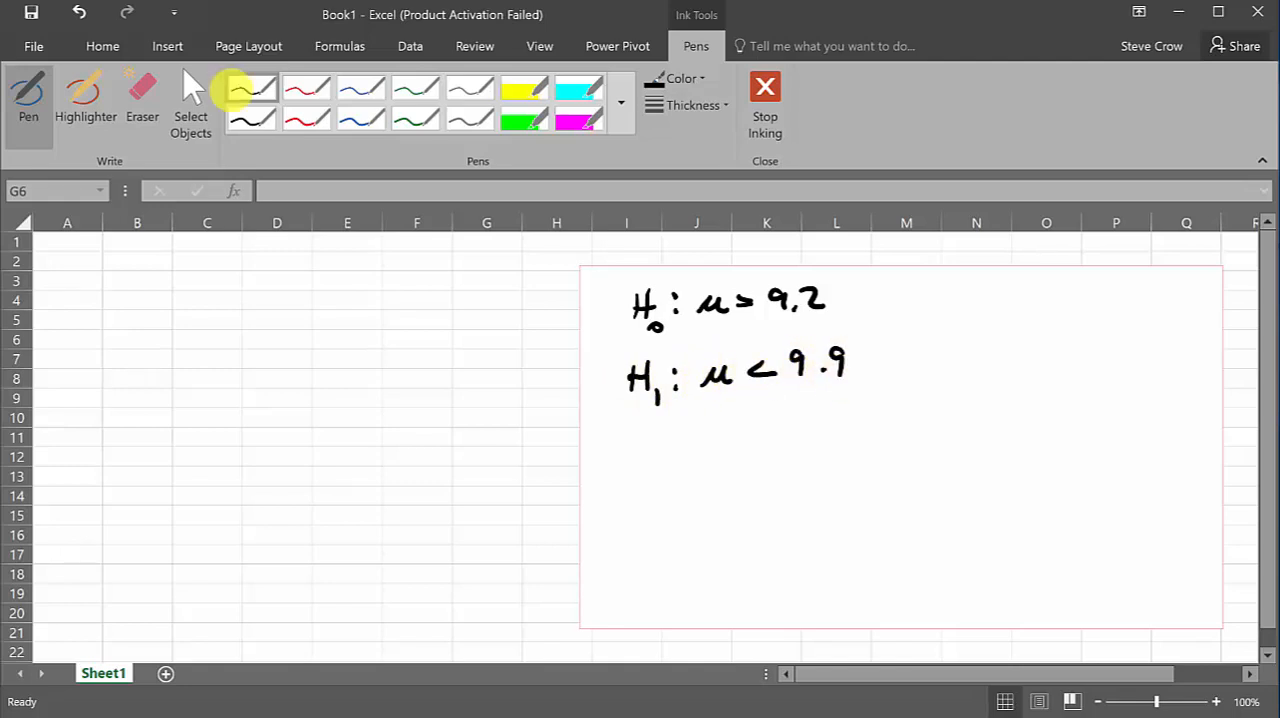
pyautogui.click(142, 95)
pyautogui.click(843, 364)
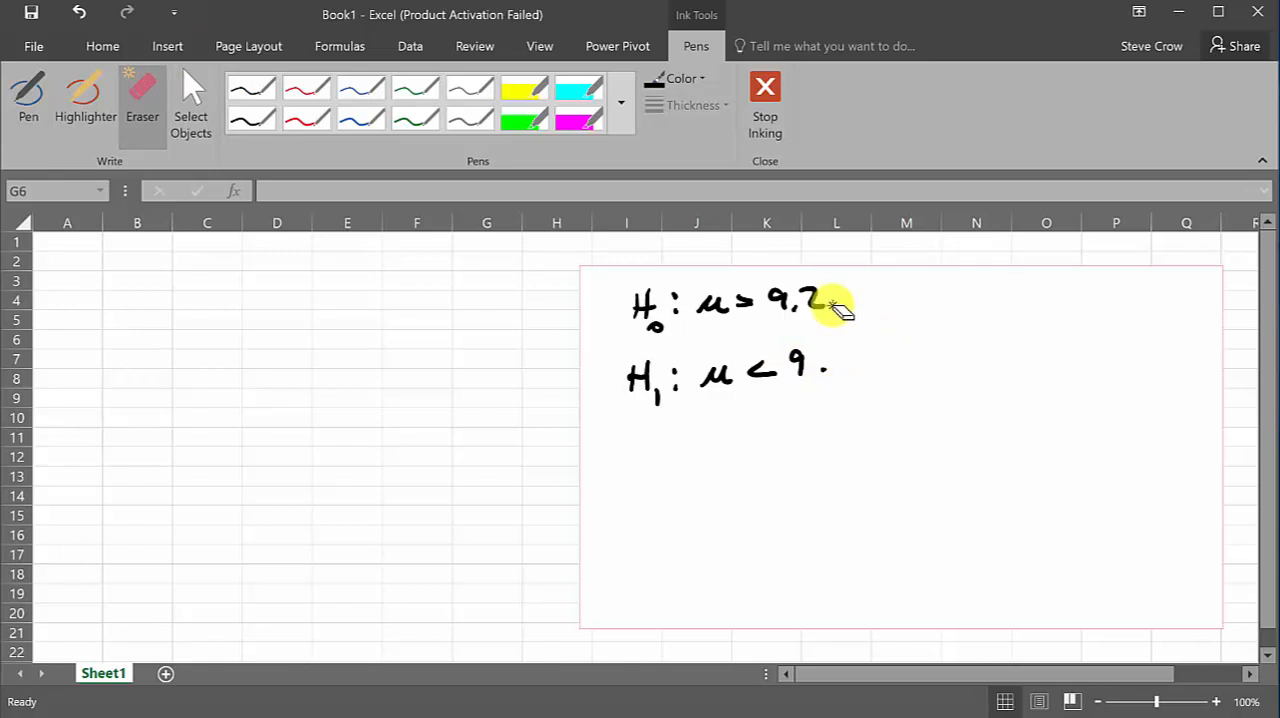
pyautogui.click(251, 118)
pyautogui.moveTo(839, 356); pyautogui.dragTo(858, 372)
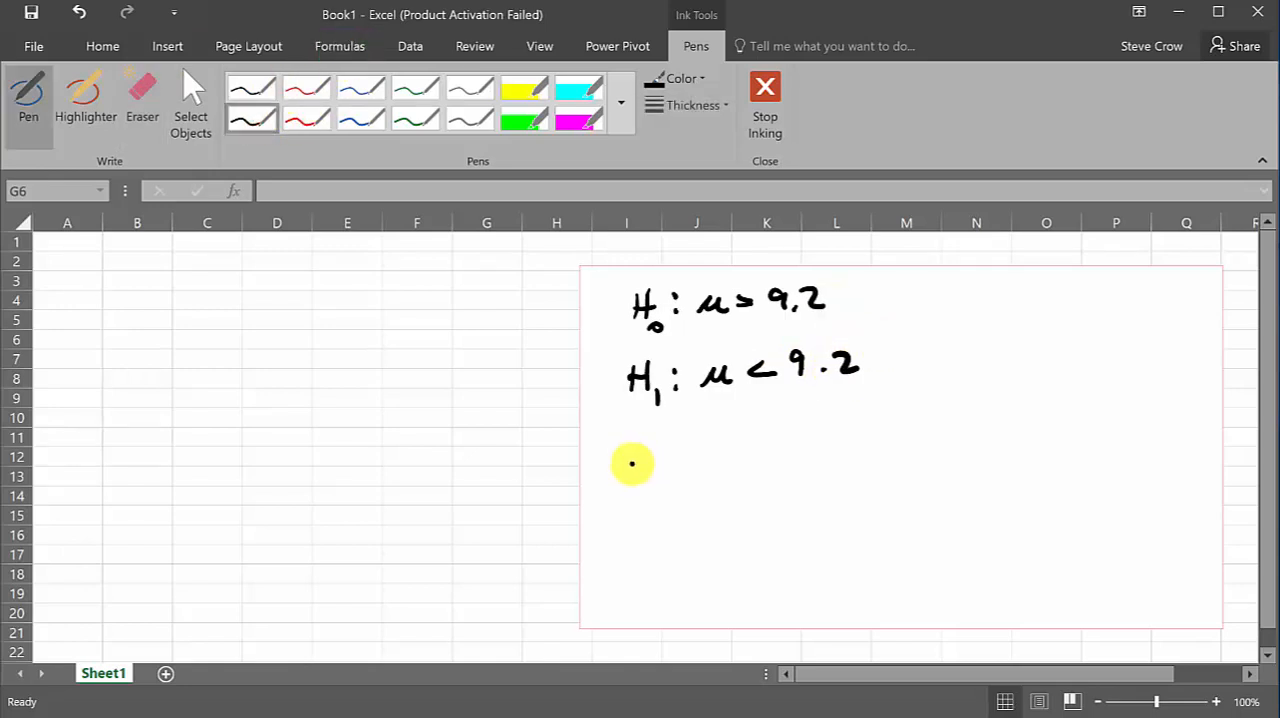
# Write t = -3.267 in thicker black ink below the hypotheses and draw a loop around the H₁ line
pyautogui.moveTo(632, 447)
pyautogui.mouseDown()
pyautogui.moveTo(638, 482)
pyautogui.moveTo(650, 459)
pyautogui.moveTo(674, 455)
pyautogui.moveTo(675, 469)
pyautogui.mouseUp()
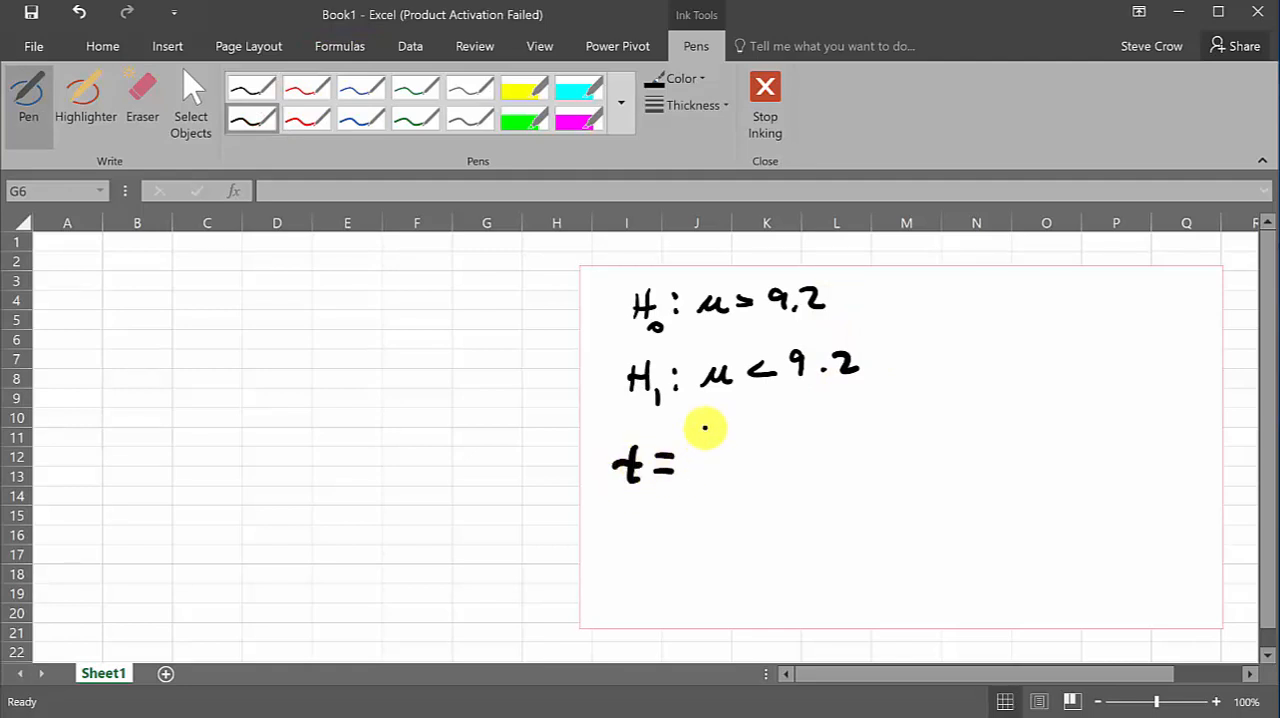
pyautogui.moveTo(701, 461)
pyautogui.mouseDown()
pyautogui.moveTo(760, 477)
pyautogui.moveTo(790, 448)
pyautogui.moveTo(798, 477)
pyautogui.moveTo(812, 465)
pyautogui.moveTo(859, 470)
pyautogui.mouseUp()
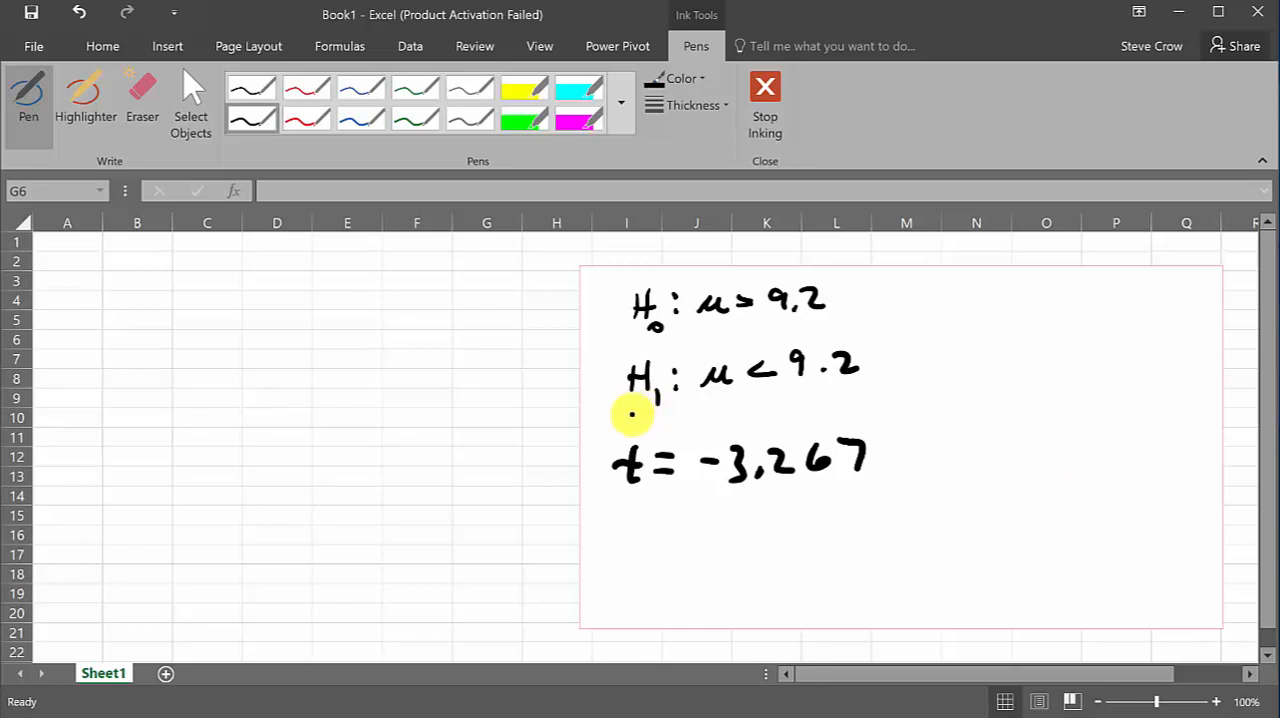
pyautogui.moveTo(630, 414)
pyautogui.mouseDown()
pyautogui.moveTo(806, 408)
pyautogui.moveTo(871, 354)
pyautogui.moveTo(800, 335)
pyautogui.moveTo(619, 352)
pyautogui.moveTo(630, 410)
pyautogui.mouseUp()
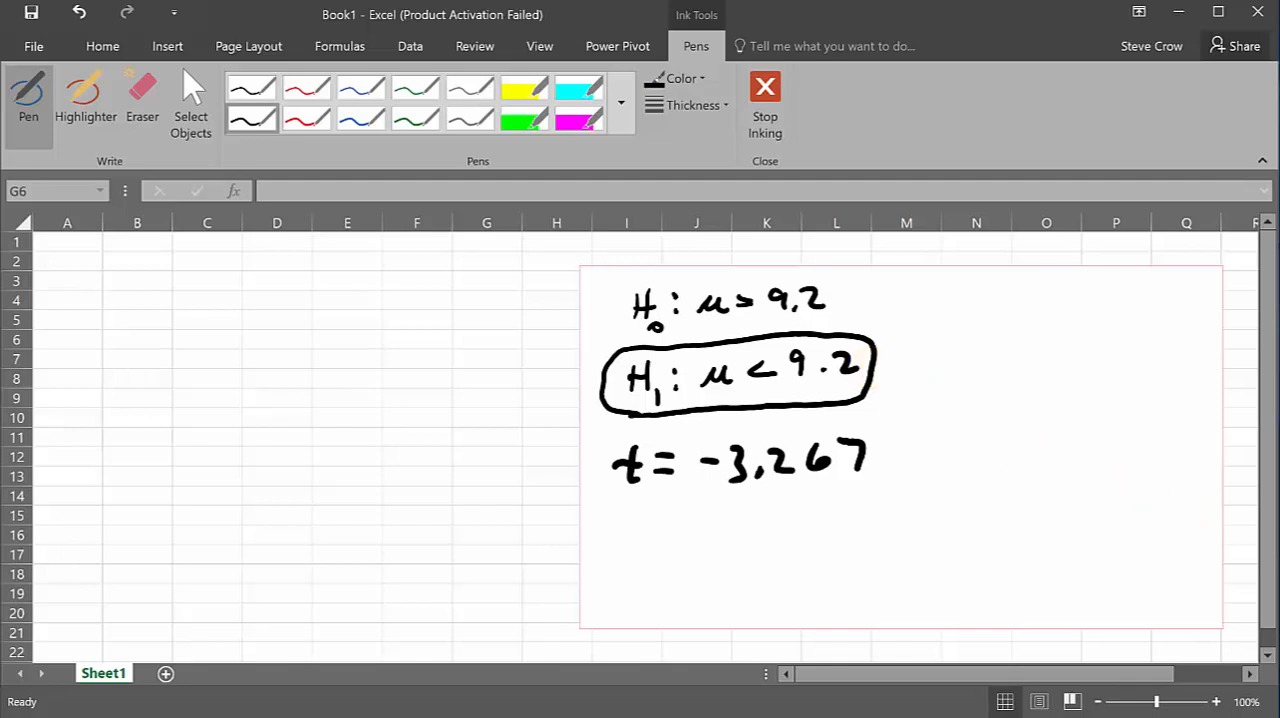
# Enlarge the sheet view to 120%, and shrink and move the white rectangle so it fits fully behind the notes
pyautogui.click(1217, 702)
pyautogui.click(1217, 702)
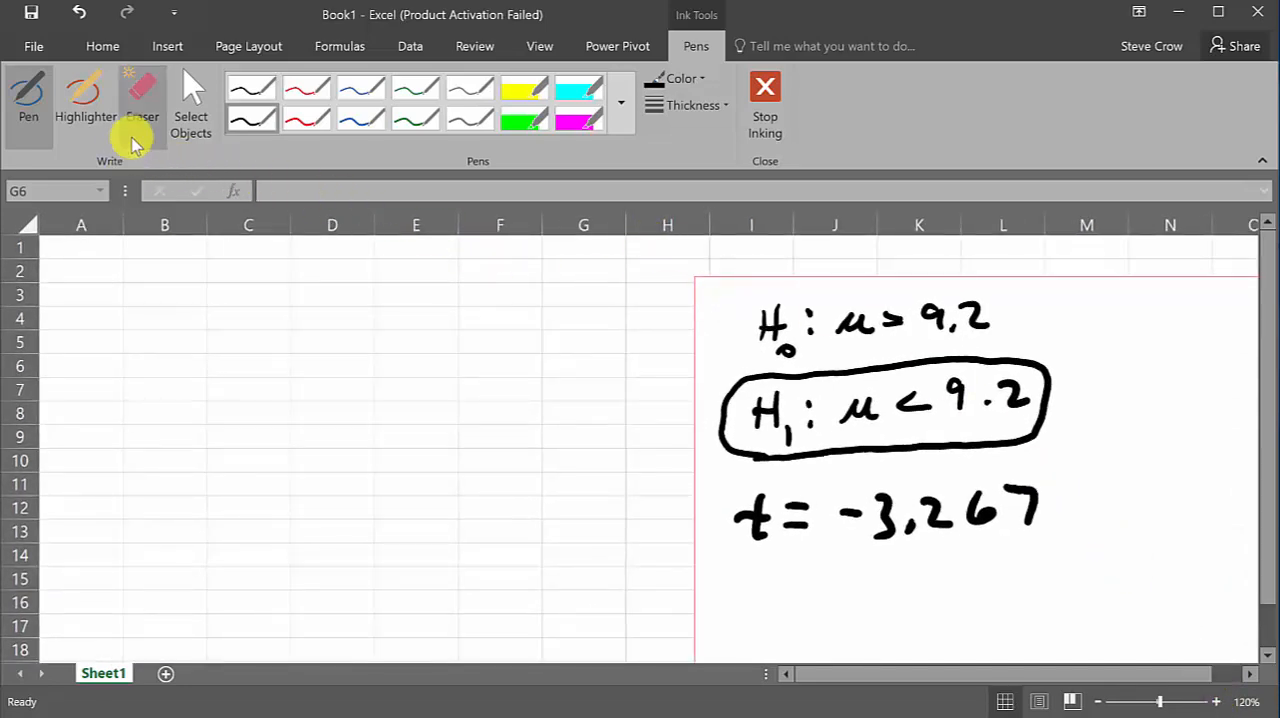
pyautogui.click(190, 110)
pyautogui.click(727, 296)
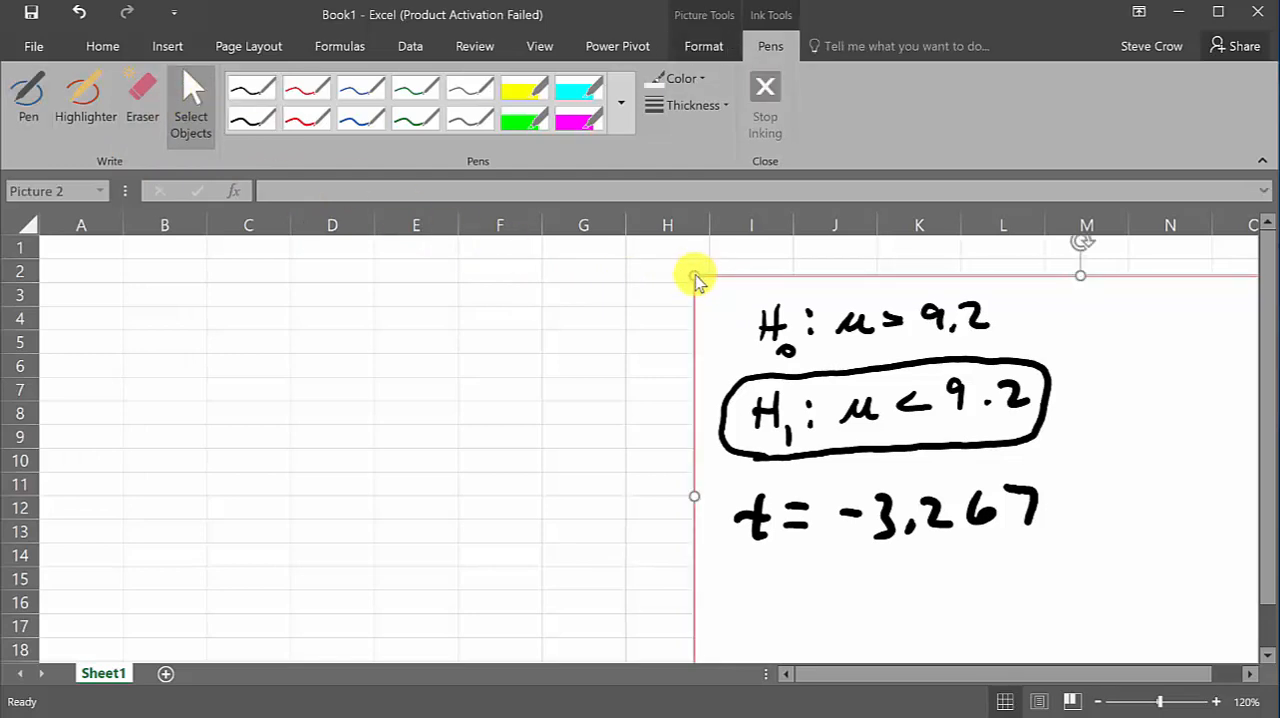
pyautogui.moveTo(694, 277); pyautogui.dragTo(876, 409)
pyautogui.click(960, 453)
pyautogui.moveTo(943, 434)
pyautogui.mouseDown()
pyautogui.moveTo(880, 409)
pyautogui.moveTo(943, 449)
pyautogui.moveTo(1106, 500)
pyautogui.moveTo(1132, 478)
pyautogui.mouseUp()
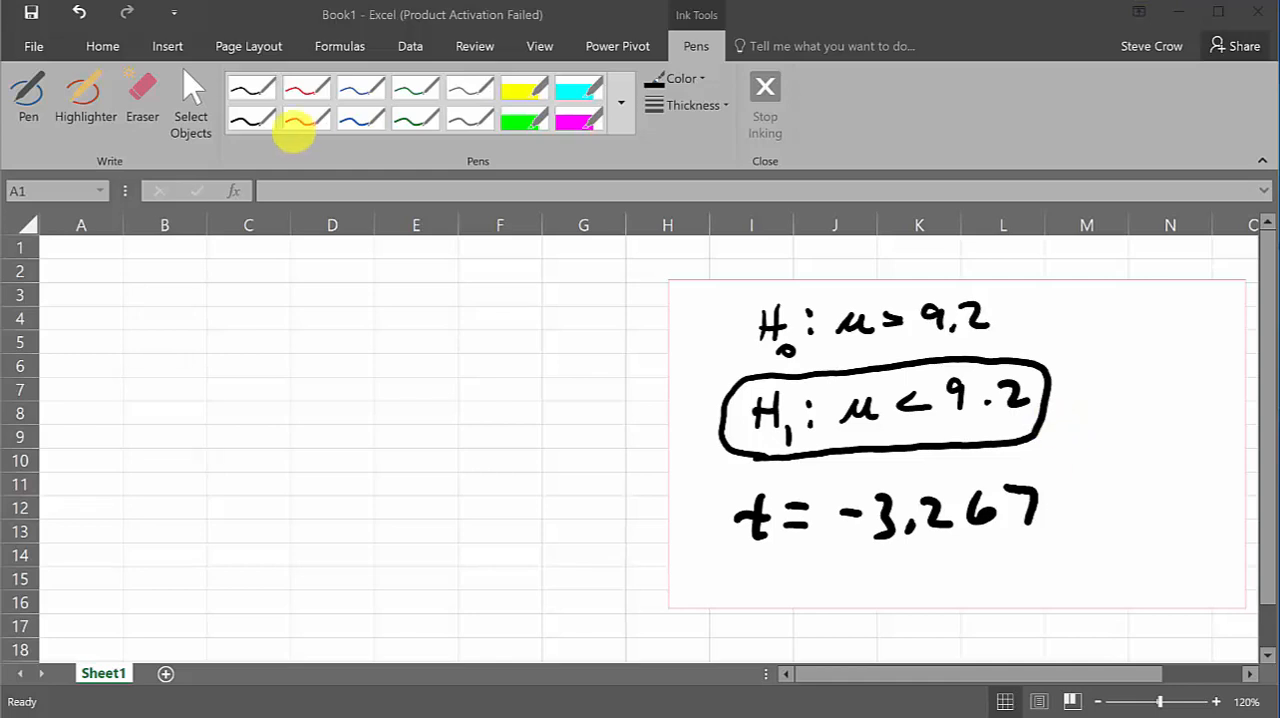
# Draw a small bell curve beside the t value with its left tail shaded and the cutoff labelled -3.267
pyautogui.click(252, 89)
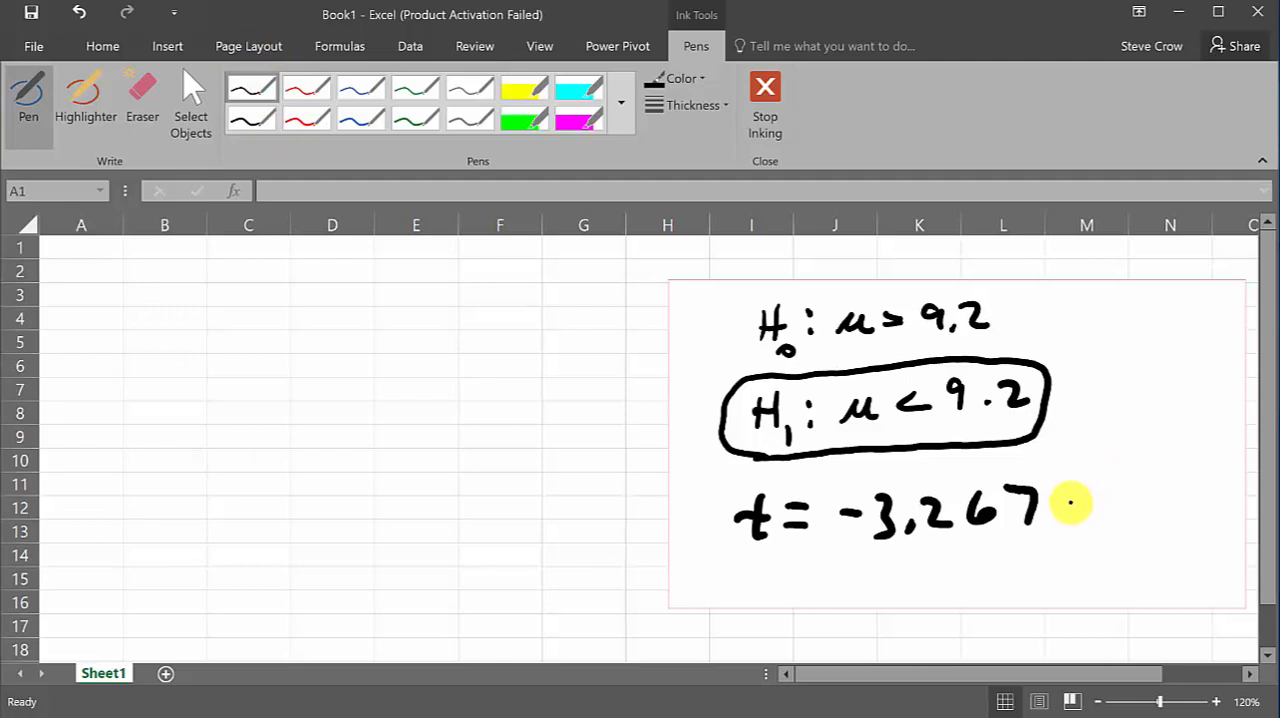
pyautogui.moveTo(1071, 500)
pyautogui.mouseDown()
pyautogui.moveTo(1222, 500)
pyautogui.moveTo(1211, 477)
pyautogui.moveTo(1222, 480)
pyautogui.mouseUp()
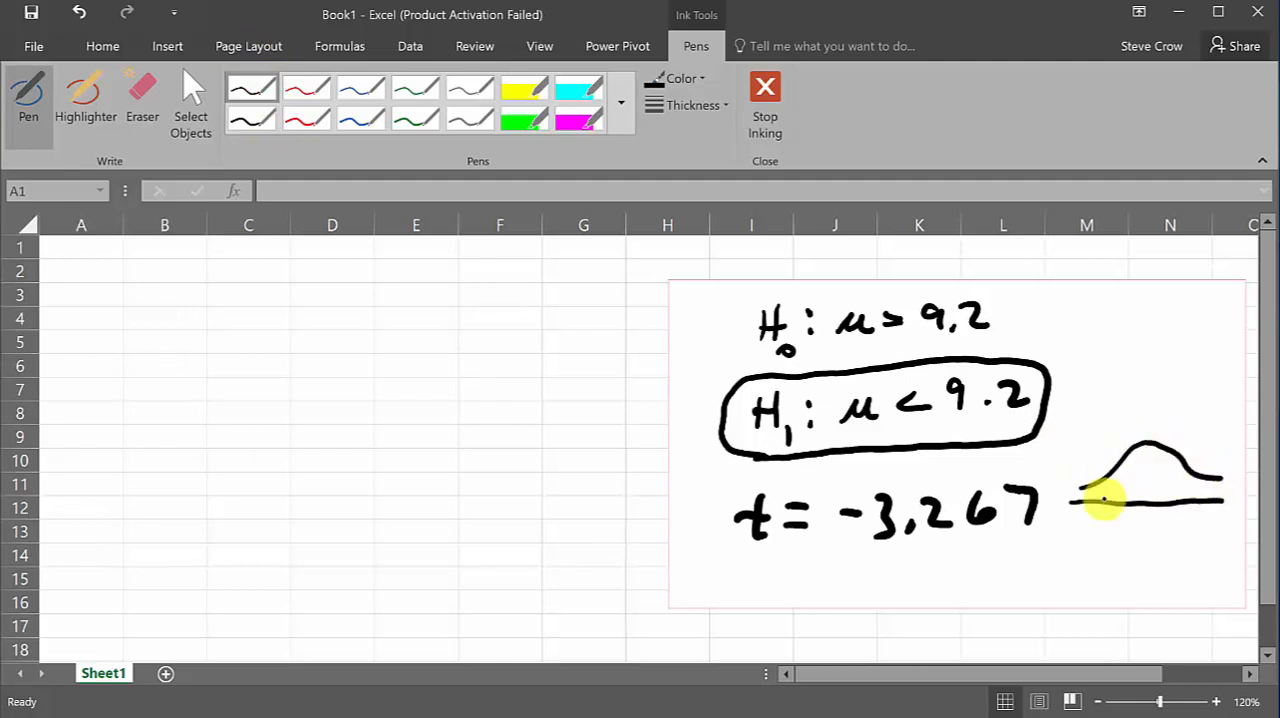
pyautogui.moveTo(1123, 491); pyautogui.dragTo(1103, 533)
pyautogui.moveTo(1109, 526); pyautogui.dragTo(1109, 547)
pyautogui.moveTo(1131, 541); pyautogui.dragTo(1194, 546)
pyautogui.moveTo(1124, 466)
pyautogui.mouseDown()
pyautogui.moveTo(1123, 494)
pyautogui.moveTo(1109, 480)
pyautogui.moveTo(1087, 498)
pyautogui.mouseUp()
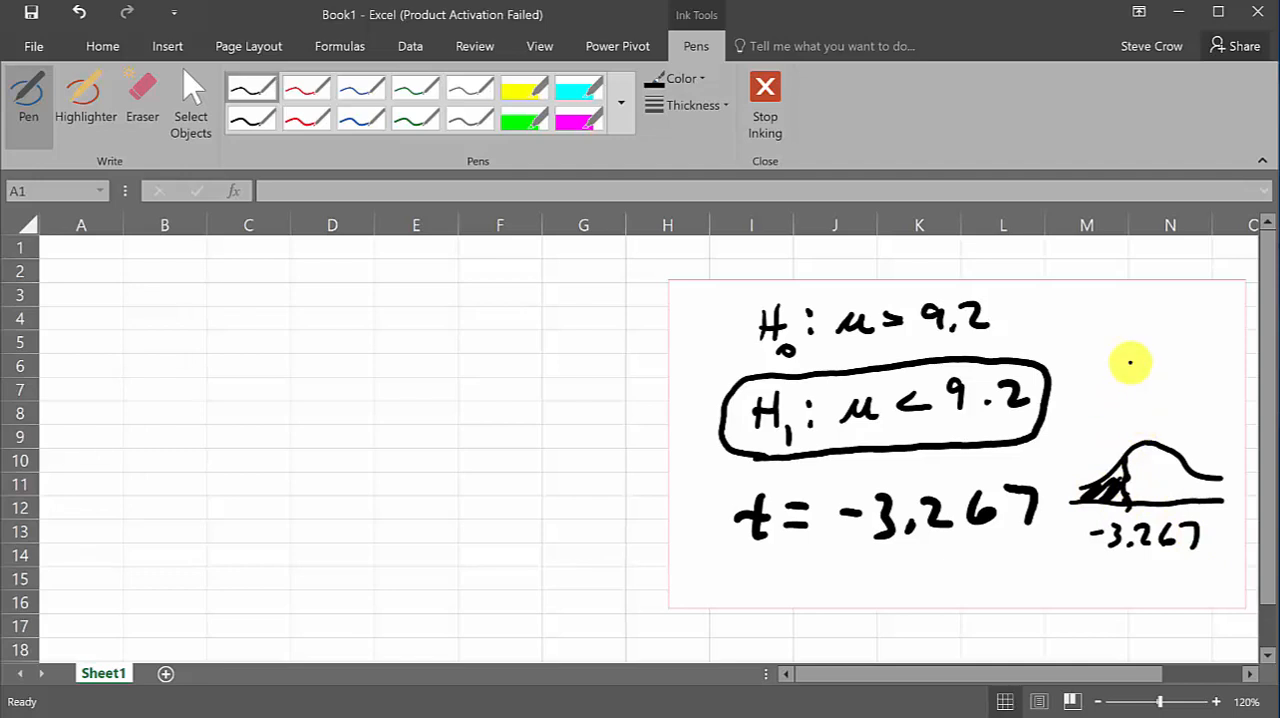
pyautogui.click(86, 248)
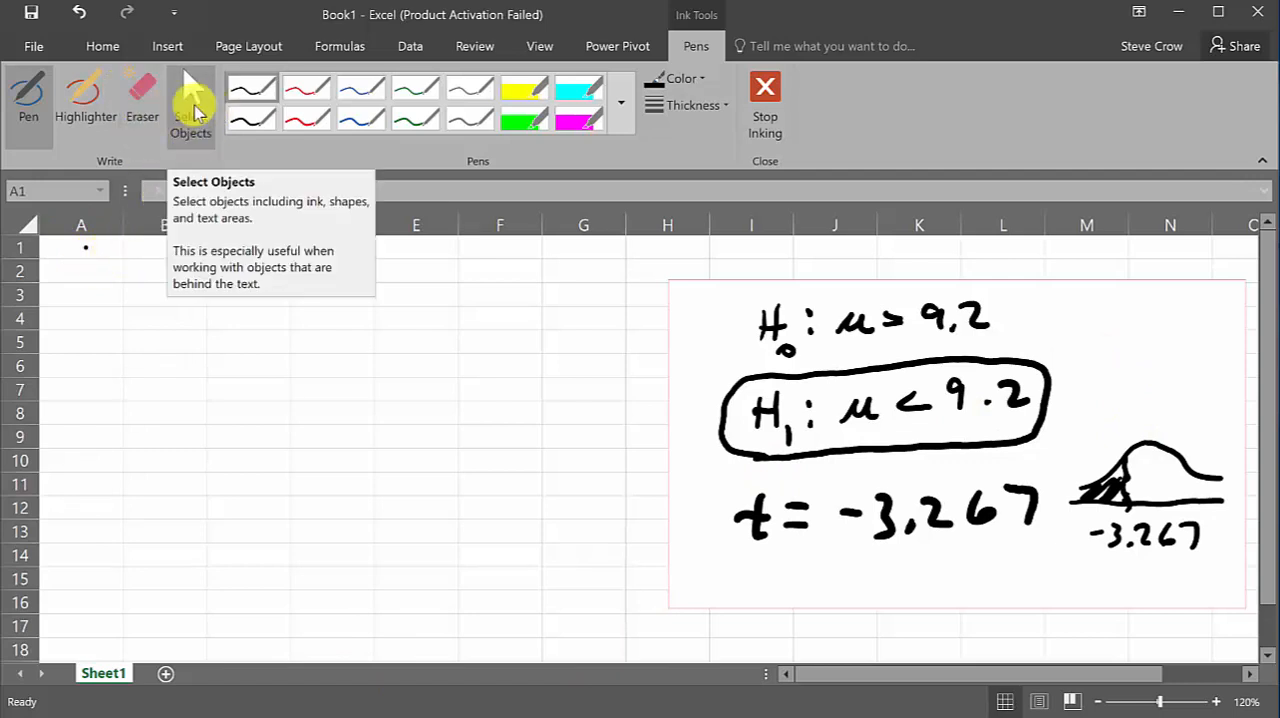
# Leave inking and enter the left-tail p-value formula =T.DIST(-3.267,24,TRUE) in cell A2
pyautogui.click(191, 105)
pyautogui.click(72, 244)
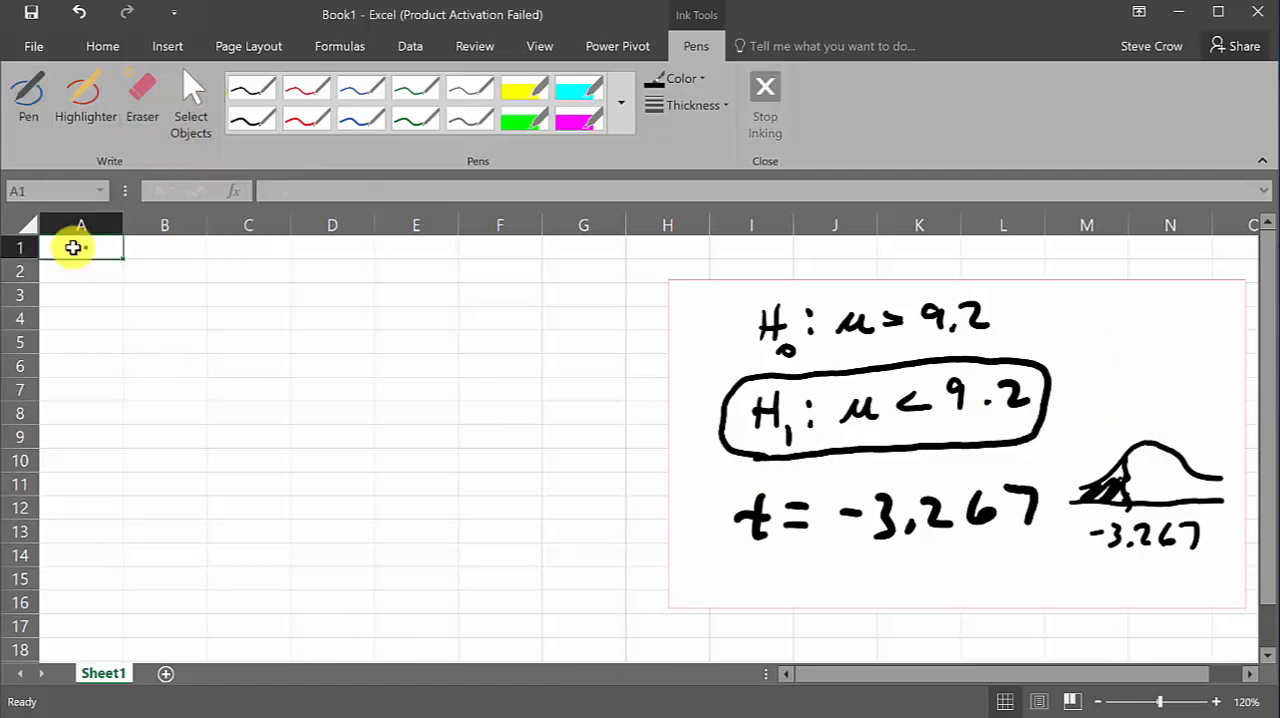
pyautogui.click(82, 275)
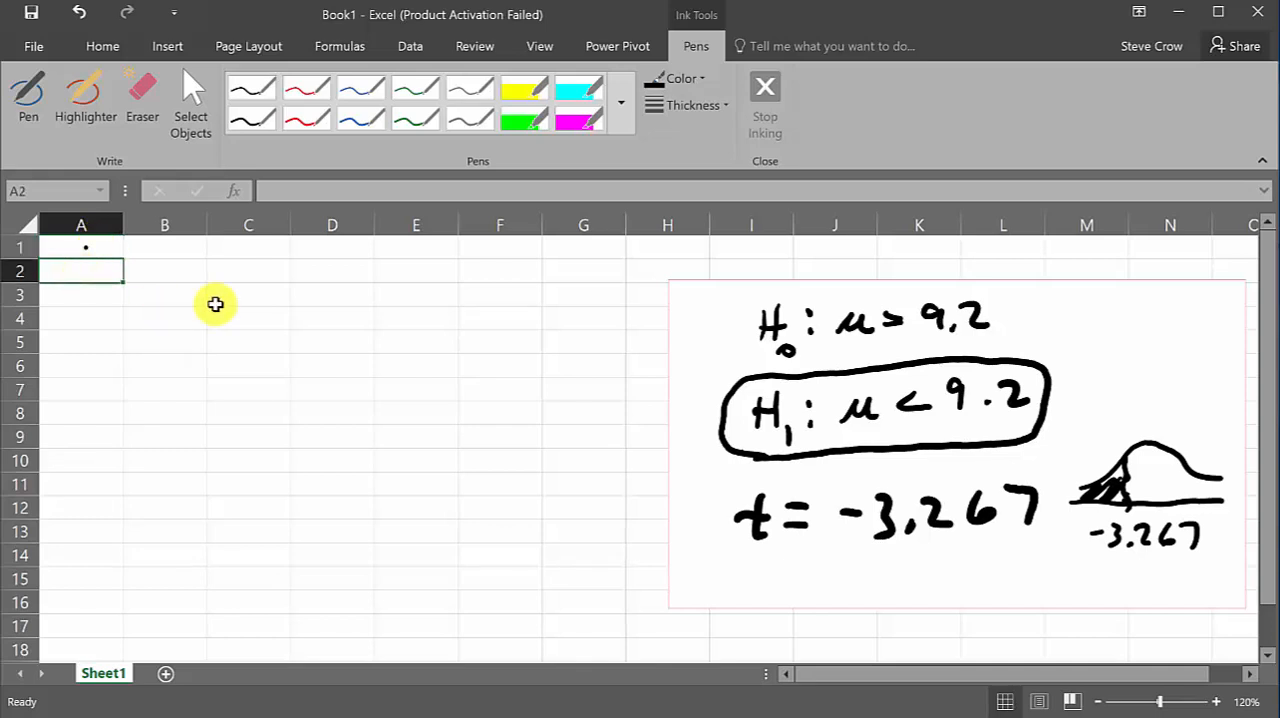
pyautogui.write('=')
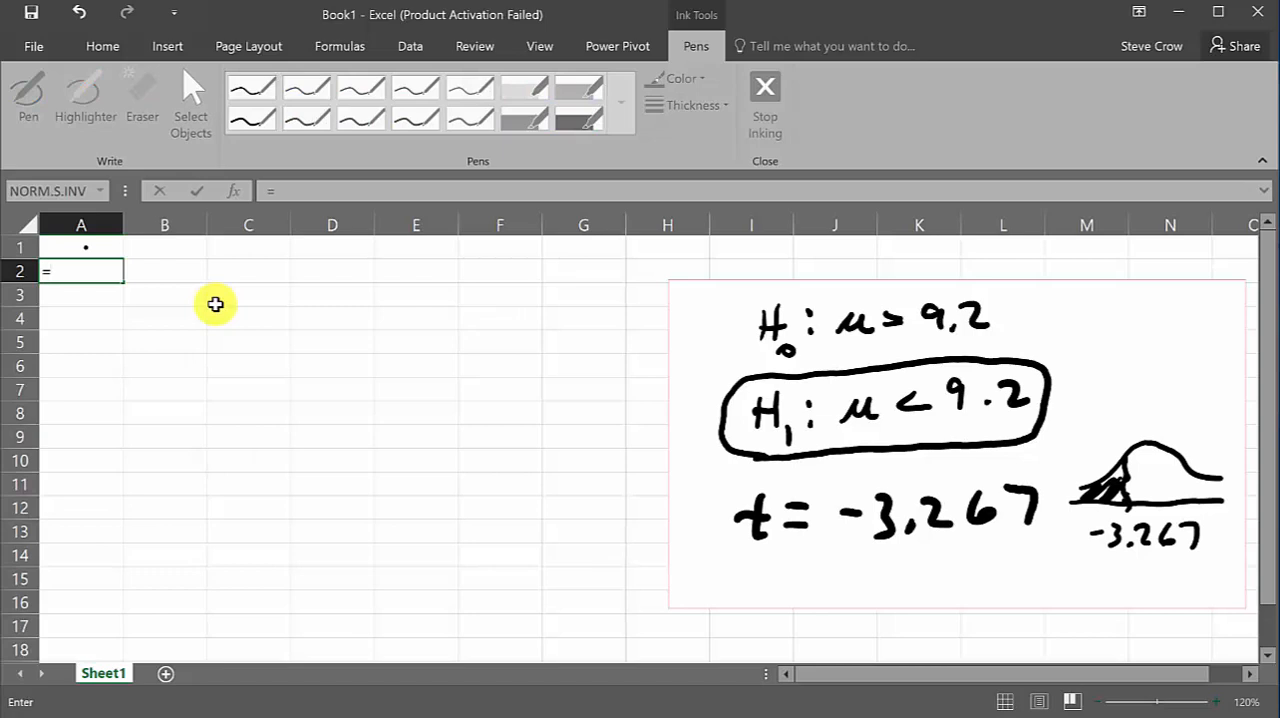
pyautogui.write('t')
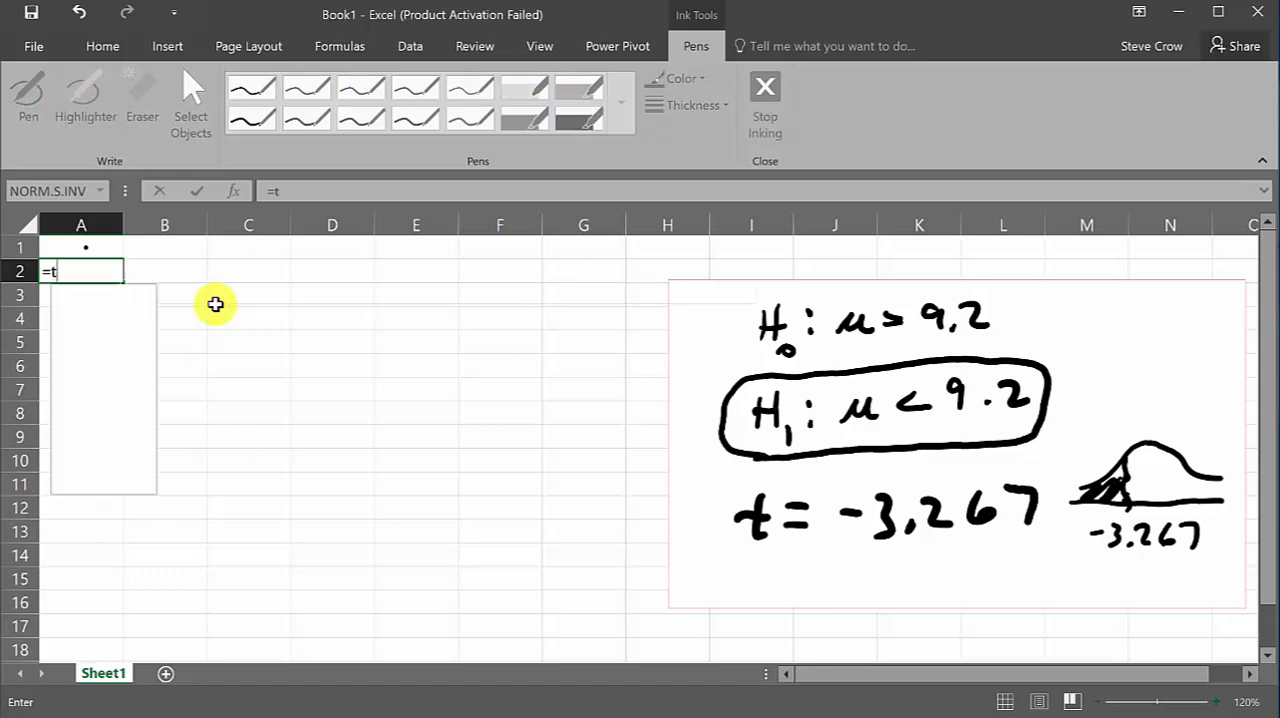
pyautogui.write('.d')
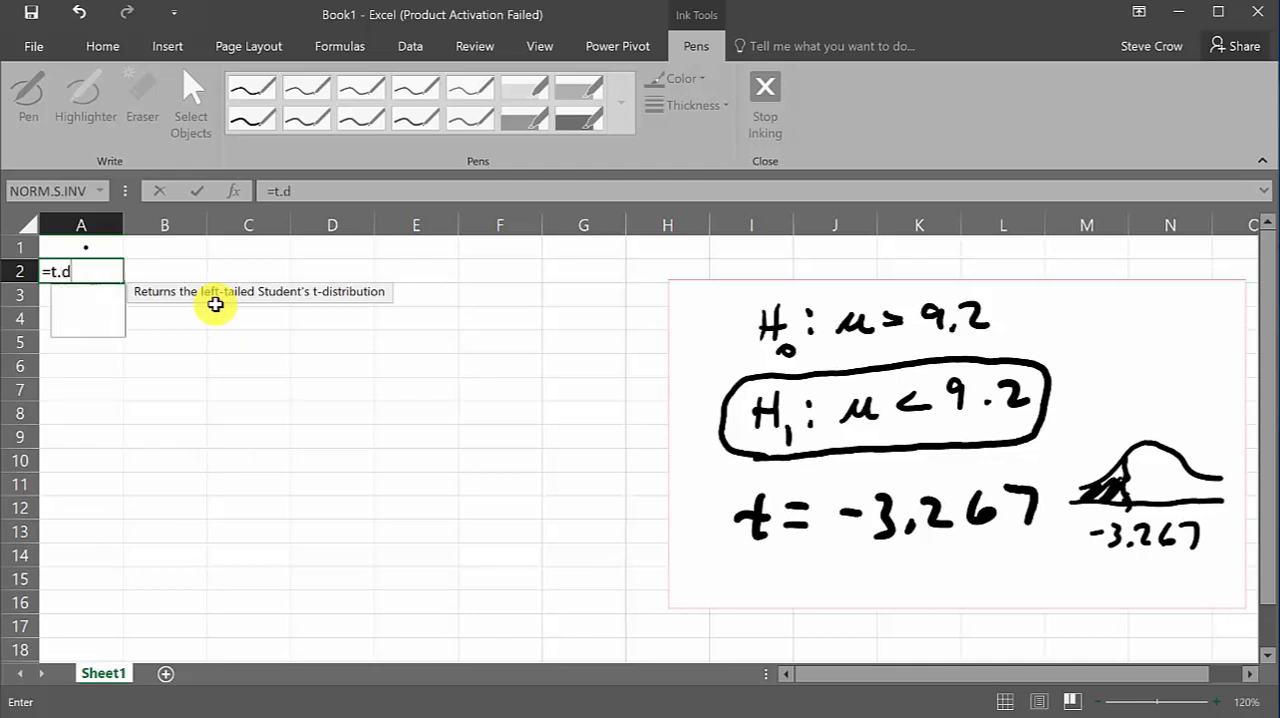
pyautogui.write('ist')
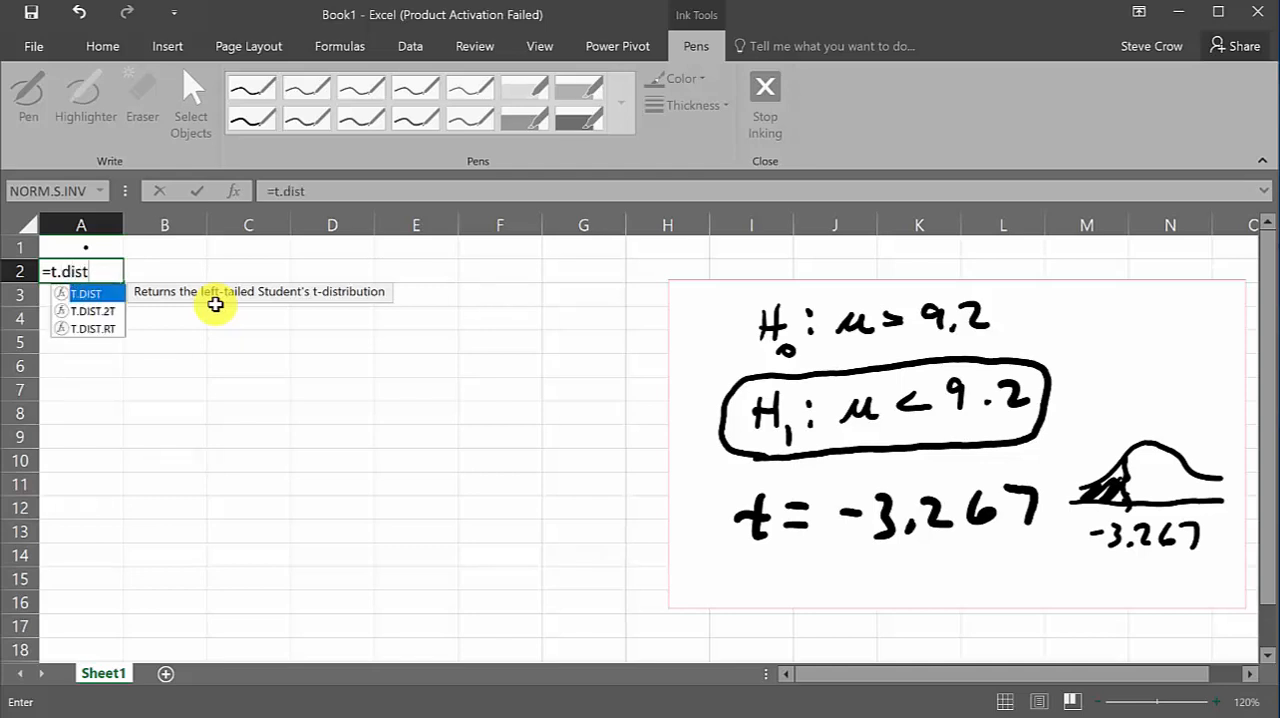
pyautogui.write('(')
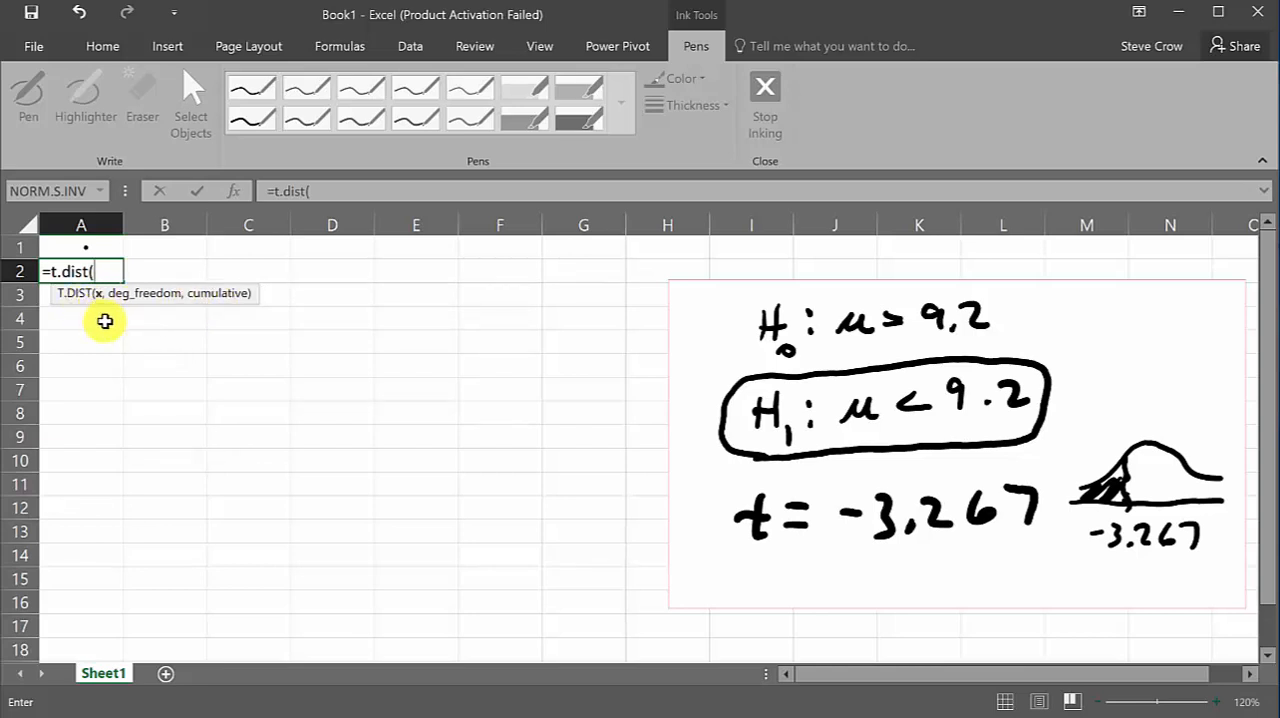
pyautogui.write('-3.267,')
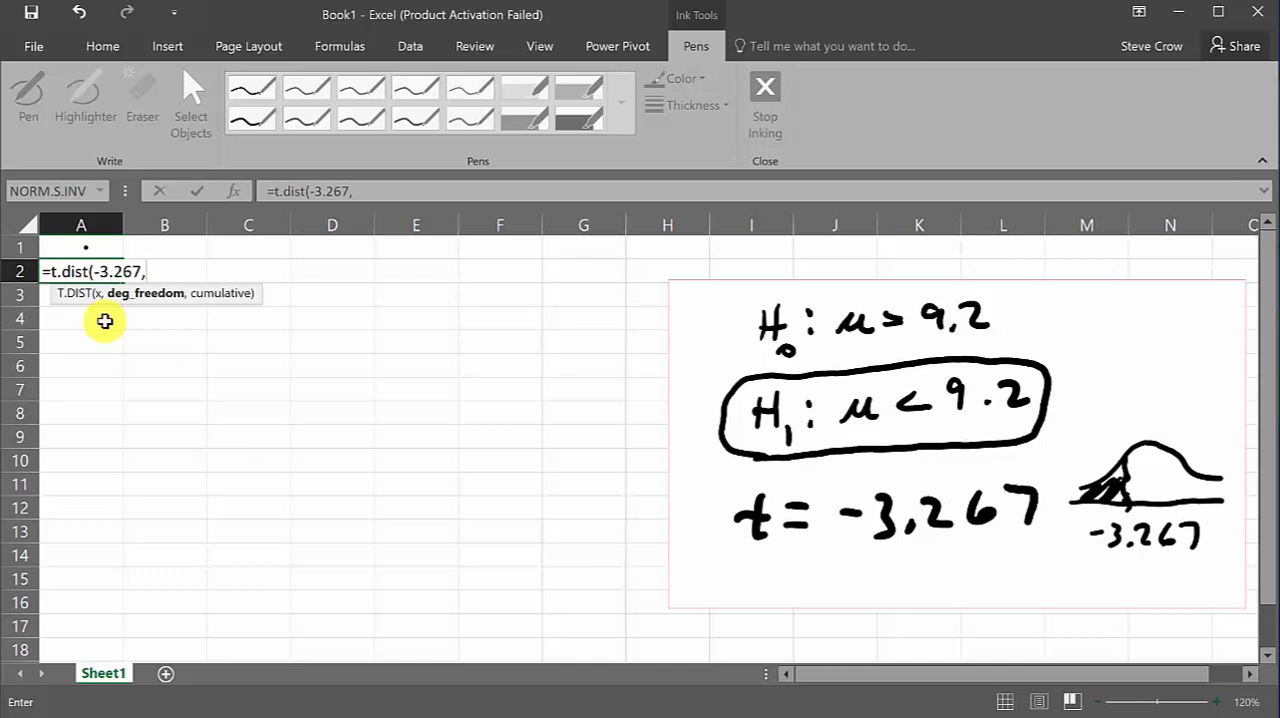
pyautogui.write('24')
pyautogui.write(',')
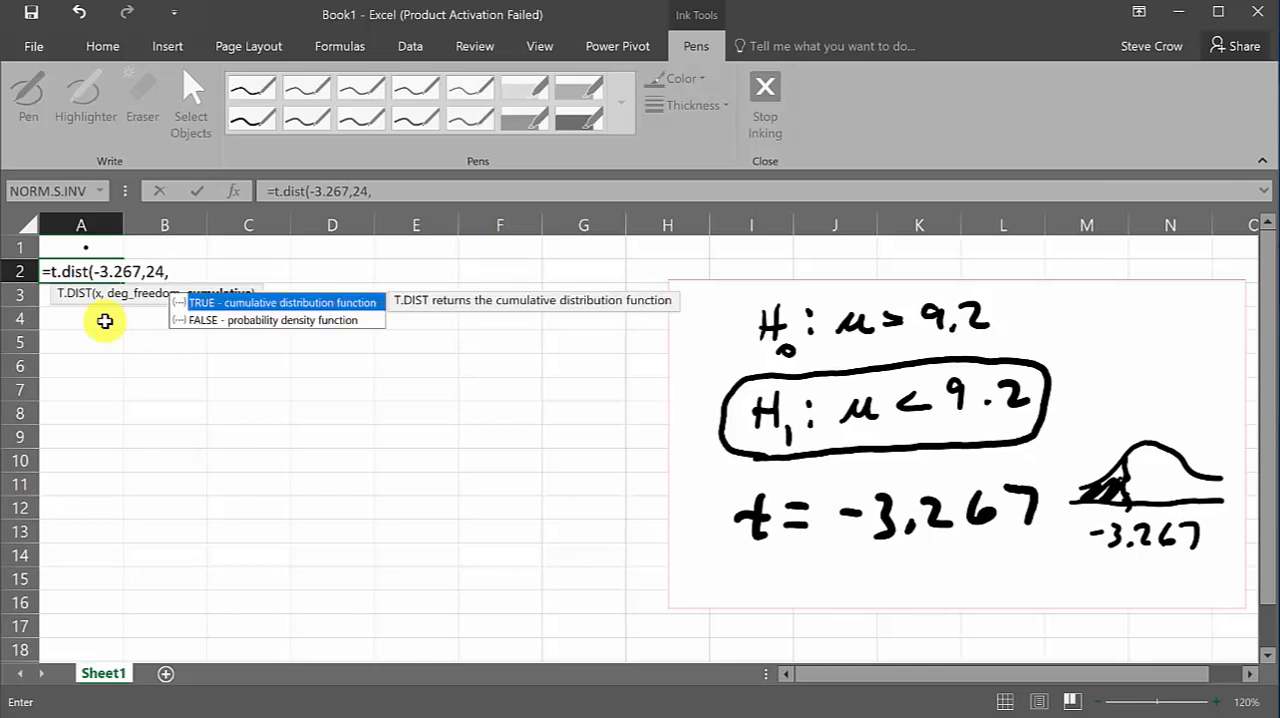
pyautogui.write('true)')
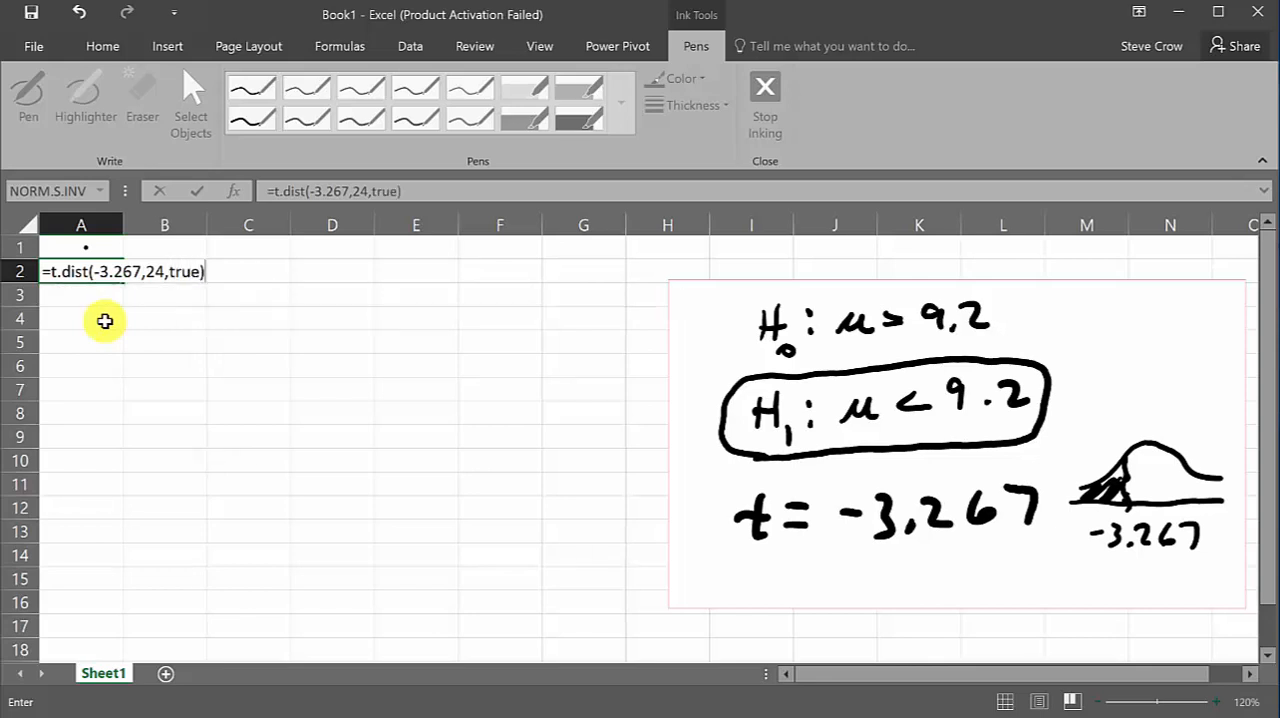
pyautogui.press('Return')
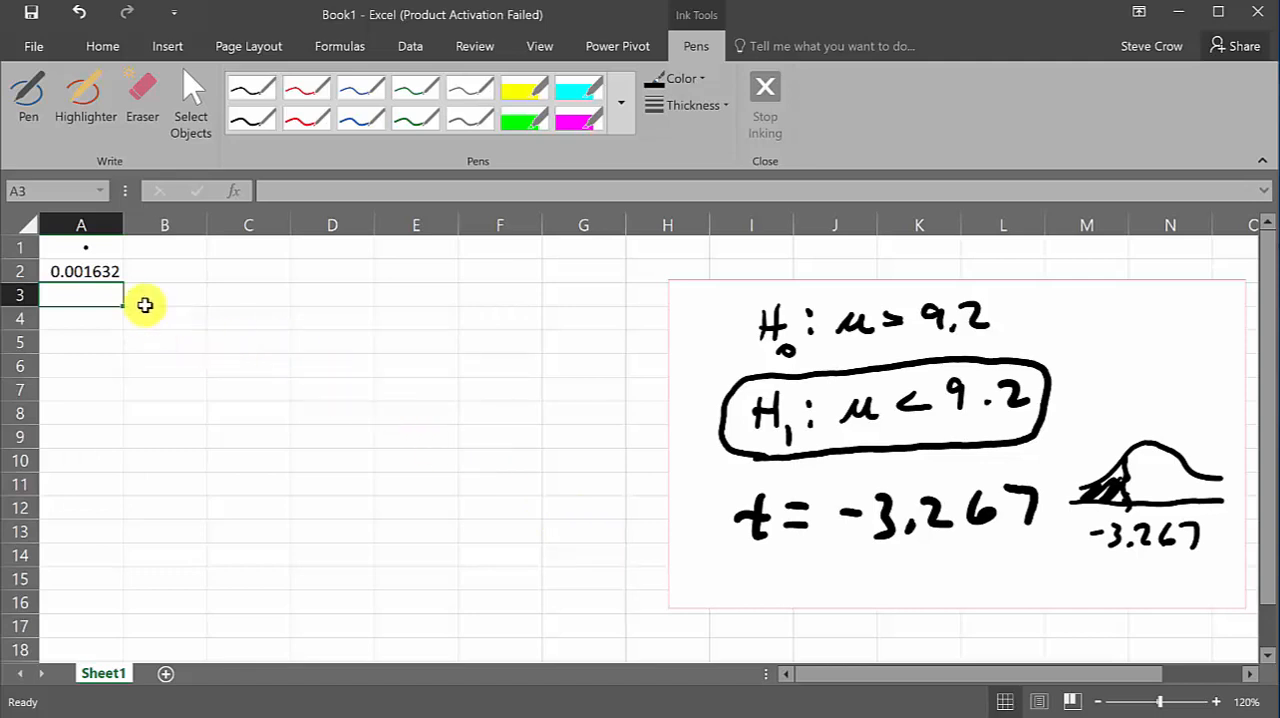
pyautogui.click(99, 272)
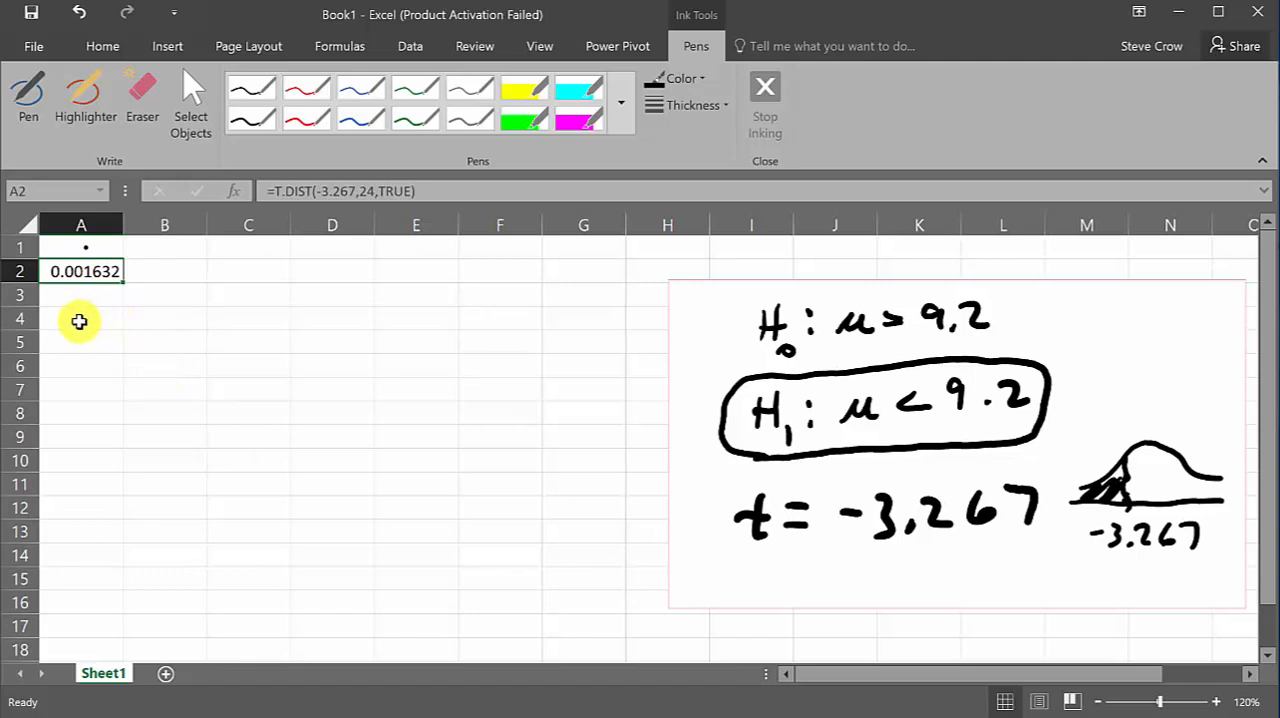
# Erase all the handwritten hypotheses, the t value and the bell curve from the white rectangle
pyautogui.click(148, 108)
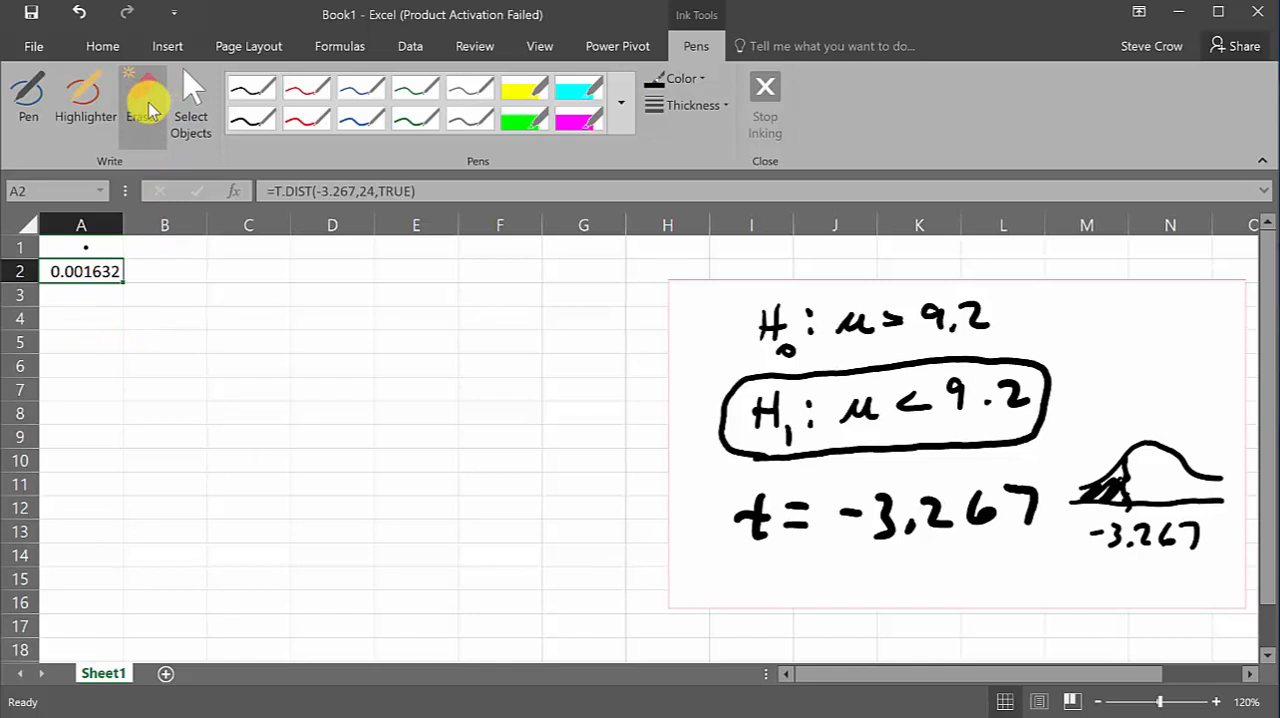
pyautogui.click(148, 108)
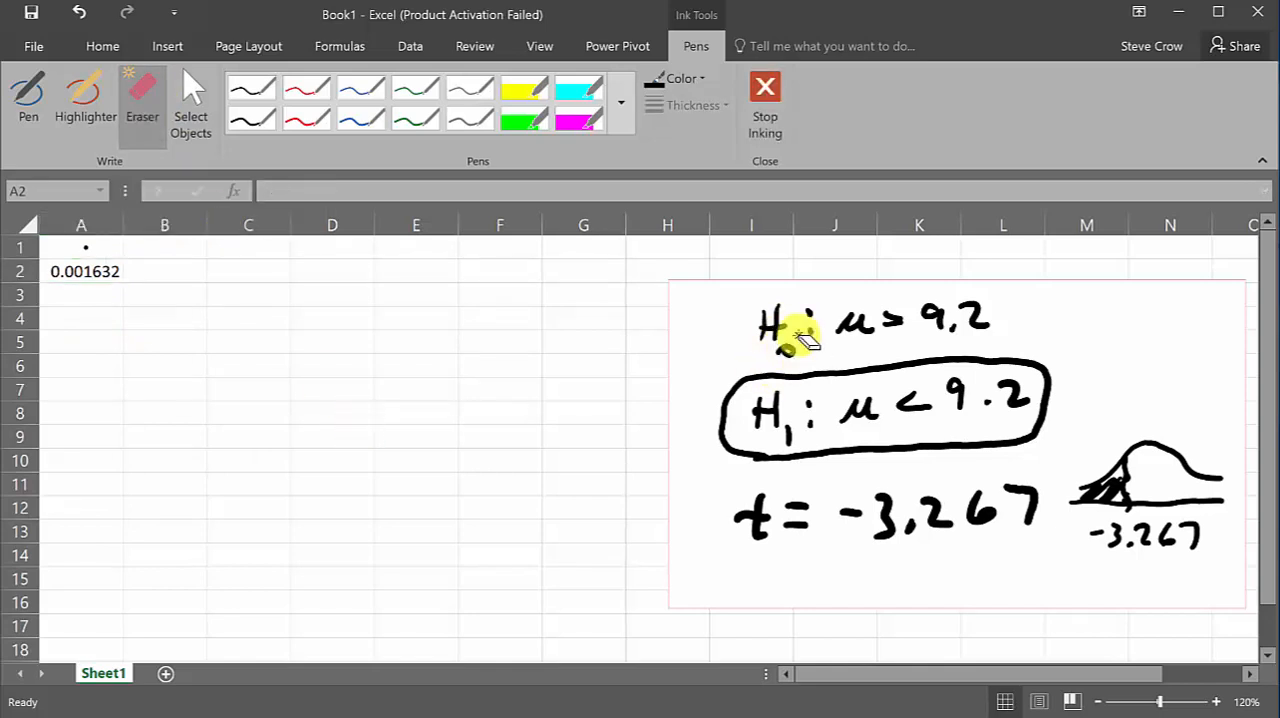
pyautogui.moveTo(800, 338)
pyautogui.mouseDown()
pyautogui.moveTo(800, 314)
pyautogui.moveTo(877, 343)
pyautogui.moveTo(815, 322)
pyautogui.mouseUp()
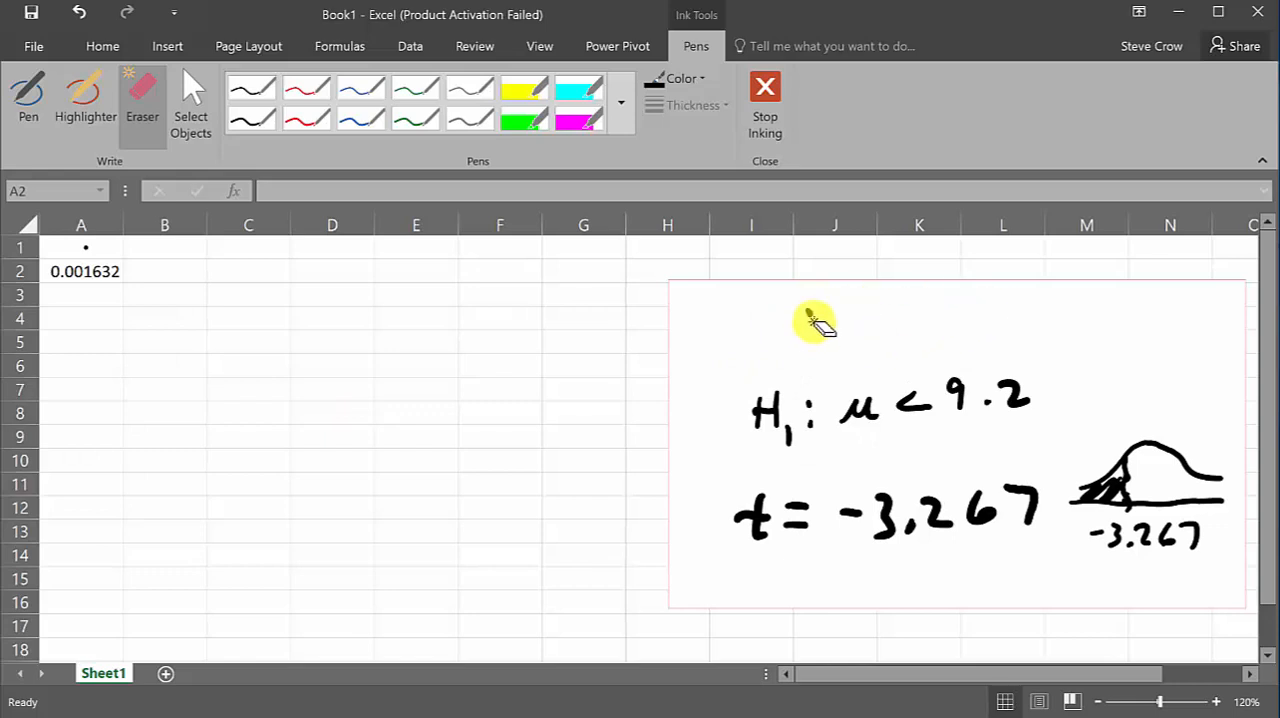
pyautogui.moveTo(757, 443)
pyautogui.mouseDown()
pyautogui.moveTo(749, 429)
pyautogui.moveTo(849, 429)
pyautogui.moveTo(997, 475)
pyautogui.moveTo(1166, 474)
pyautogui.moveTo(1194, 531)
pyautogui.moveTo(1140, 530)
pyautogui.moveTo(986, 409)
pyautogui.moveTo(1031, 500)
pyautogui.moveTo(923, 494)
pyautogui.moveTo(815, 535)
pyautogui.moveTo(829, 500)
pyautogui.moveTo(814, 520)
pyautogui.moveTo(899, 431)
pyautogui.mouseUp()
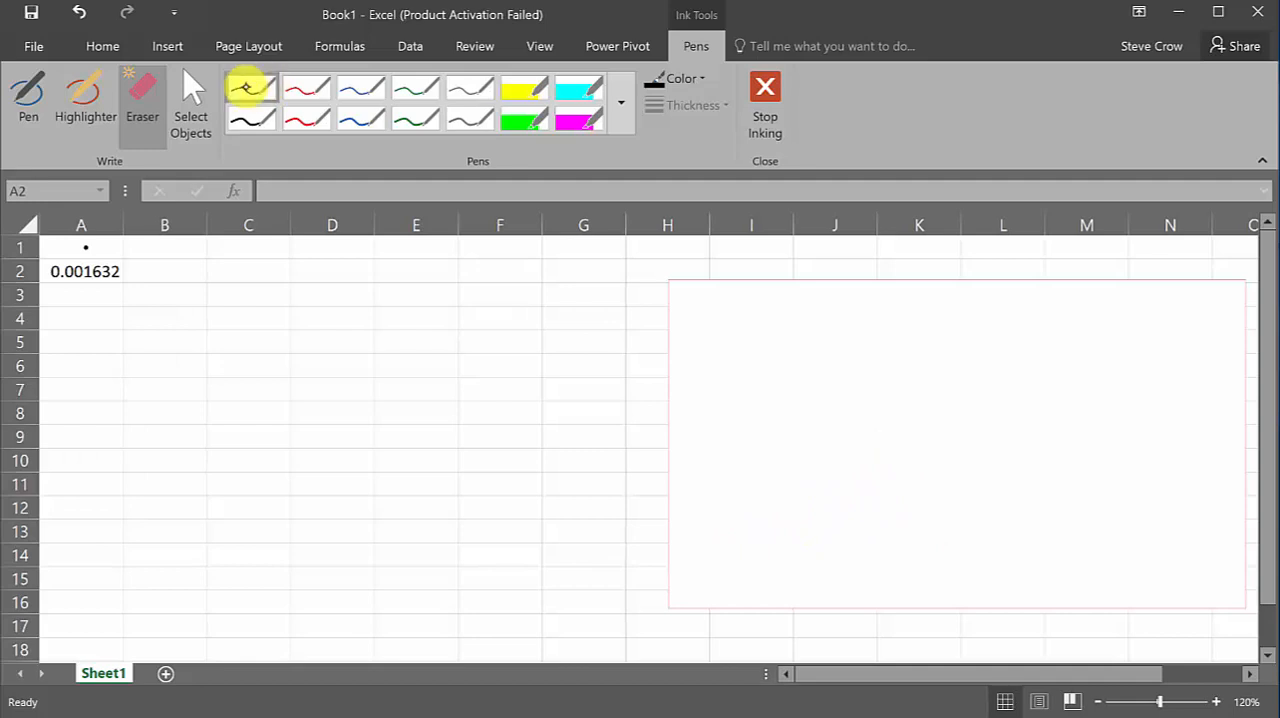
# Shift the blank white rectangle down about one row and handwrite H₀: μ = 2.6 in black near its upper edge
pyautogui.click(250, 86)
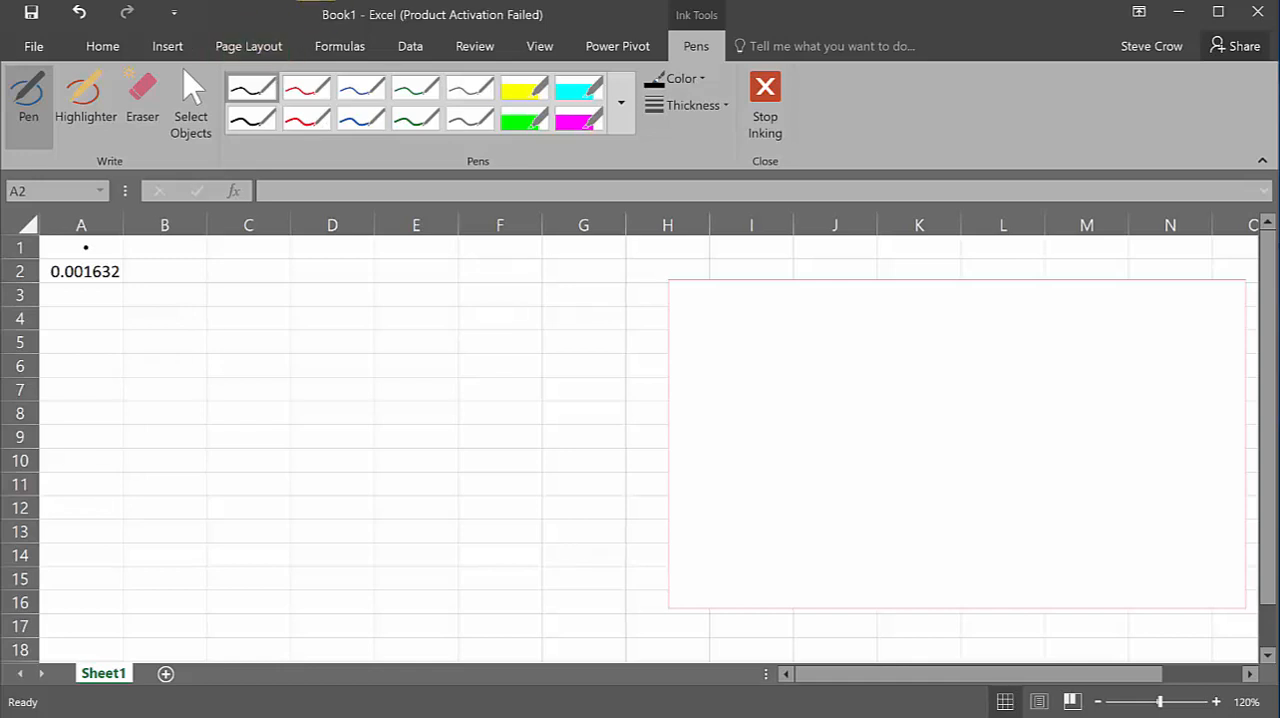
pyautogui.click(316, 0)
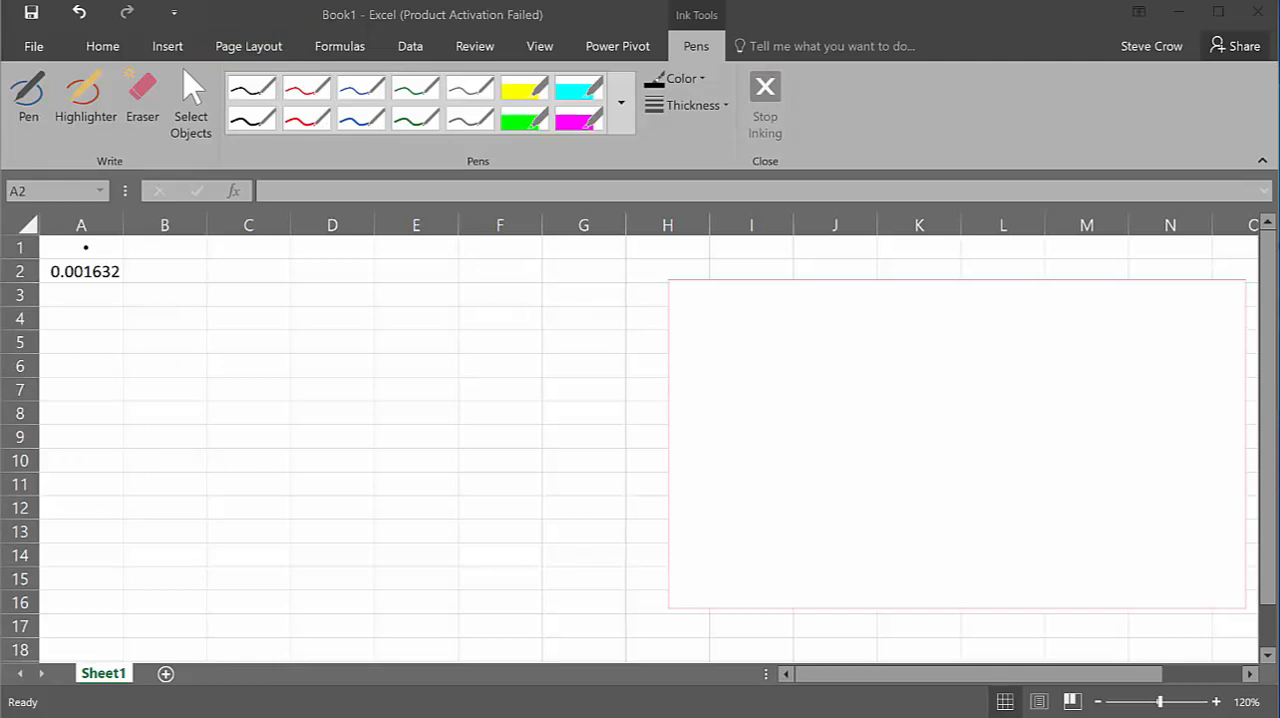
pyautogui.click(710, 312)
pyautogui.click(255, 88)
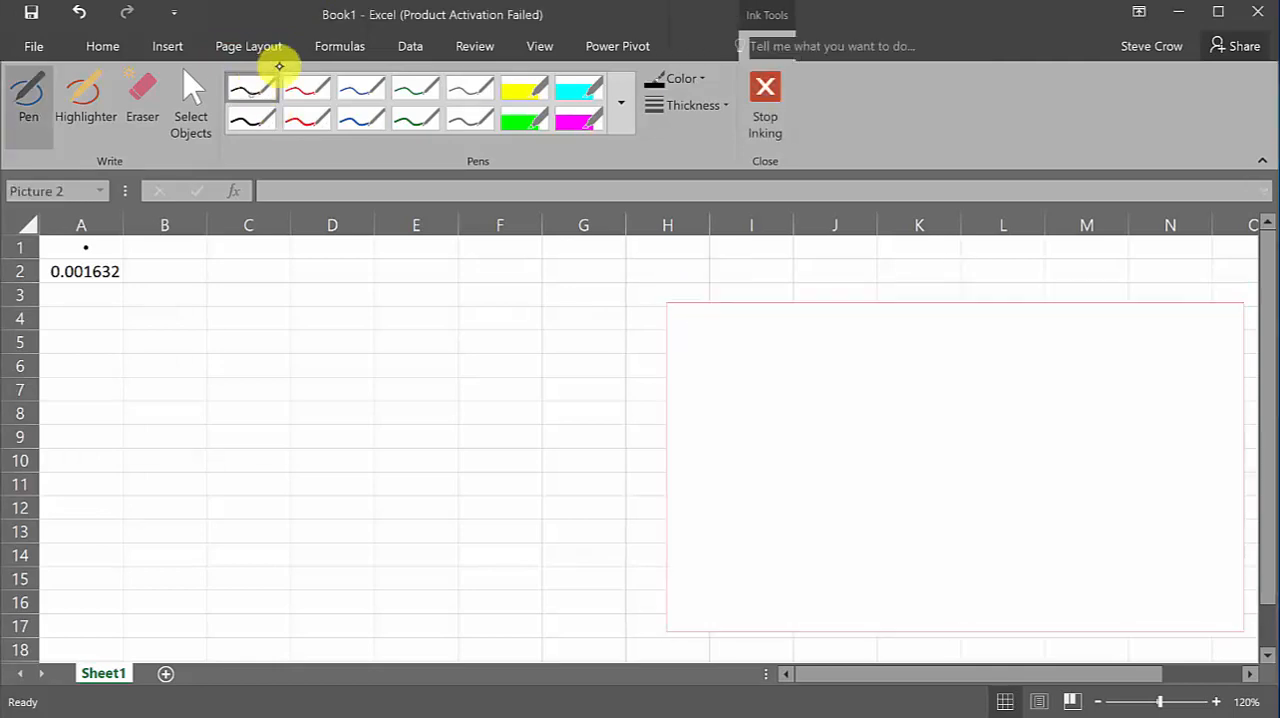
pyautogui.moveTo(708, 327)
pyautogui.mouseDown()
pyautogui.moveTo(728, 358)
pyautogui.moveTo(749, 337)
pyautogui.moveTo(748, 356)
pyautogui.moveTo(830, 330)
pyautogui.mouseUp()
pyautogui.moveTo(815, 343); pyautogui.dragTo(893, 333)
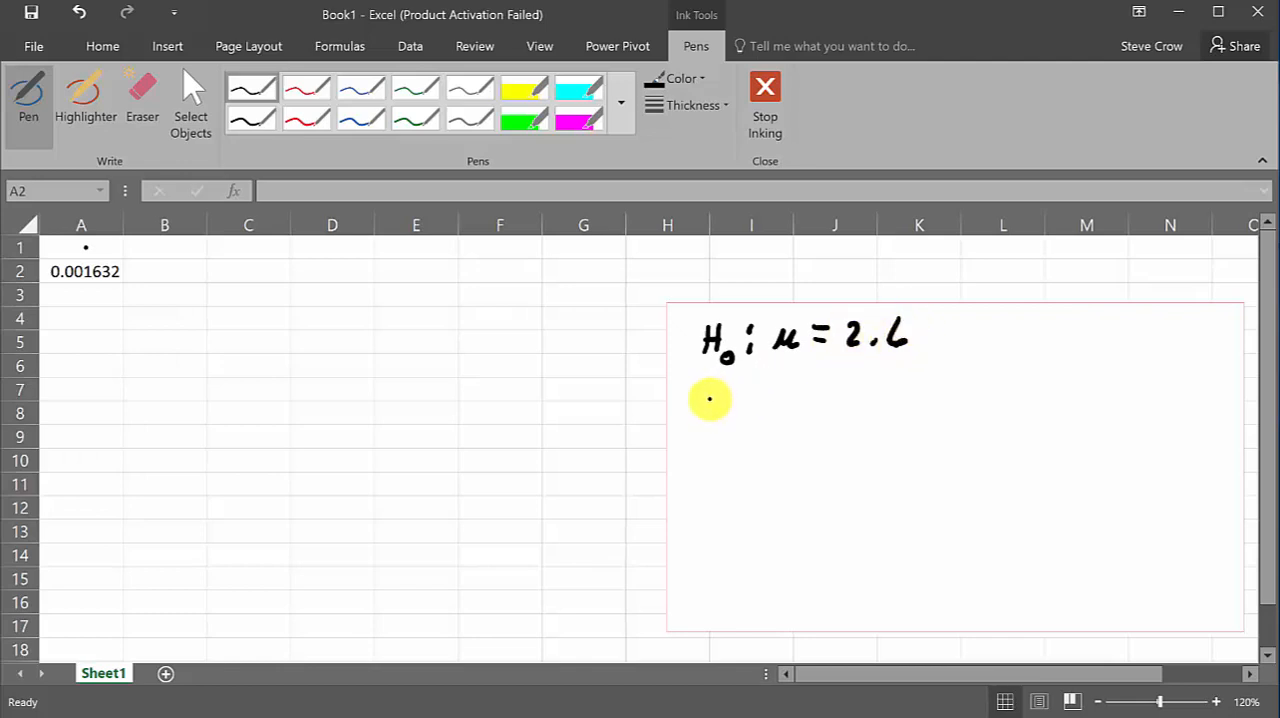
# Handwrite the alternative hypothesis H₁: μ > 2.6 below the null hypothesis
pyautogui.moveTo(705, 386)
pyautogui.mouseDown()
pyautogui.moveTo(701, 421)
pyautogui.moveTo(721, 420)
pyautogui.mouseUp()
pyautogui.moveTo(701, 405)
pyautogui.mouseDown()
pyautogui.moveTo(722, 403)
pyautogui.moveTo(728, 426)
pyautogui.moveTo(746, 399)
pyautogui.mouseUp()
pyautogui.moveTo(745, 415); pyautogui.dragTo(907, 395)
pyautogui.click(884, 404)
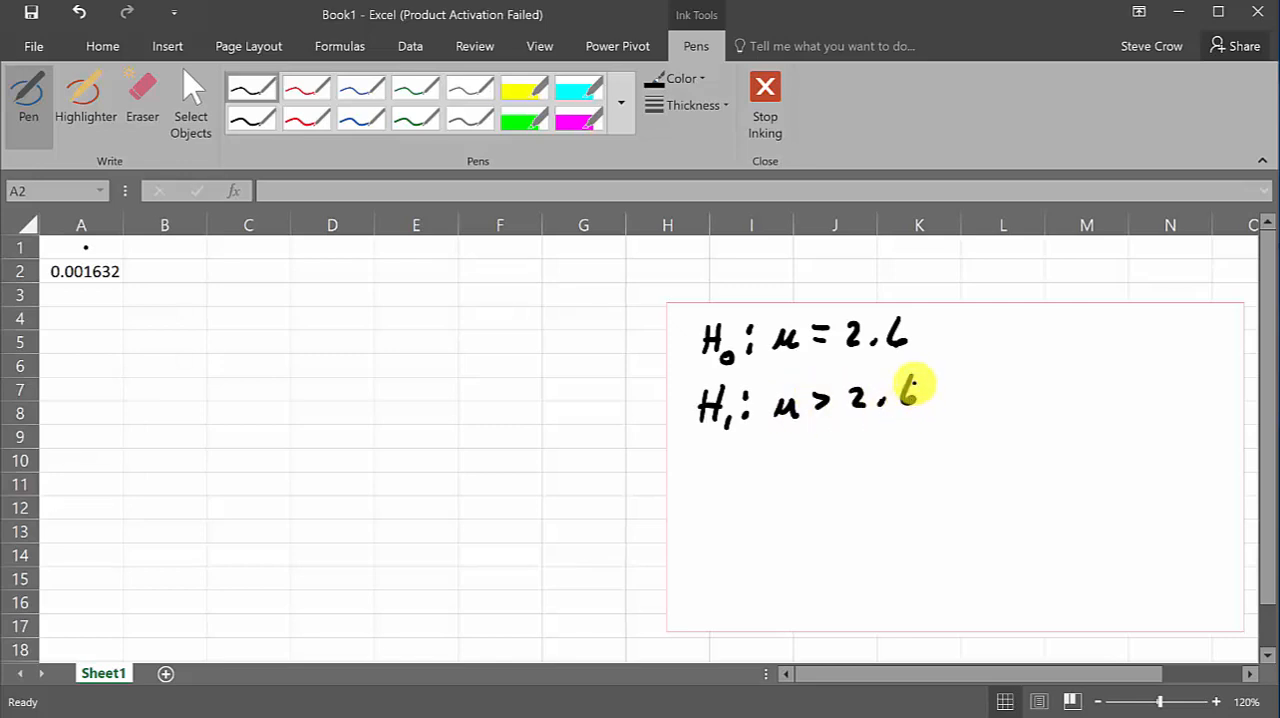
# Handwrite the test statistic t = 2.940 below the two hypotheses
pyautogui.moveTo(698, 462)
pyautogui.mouseDown()
pyautogui.moveTo(695, 498)
pyautogui.moveTo(712, 474)
pyautogui.mouseUp()
pyautogui.moveTo(724, 472); pyautogui.dragTo(740, 480)
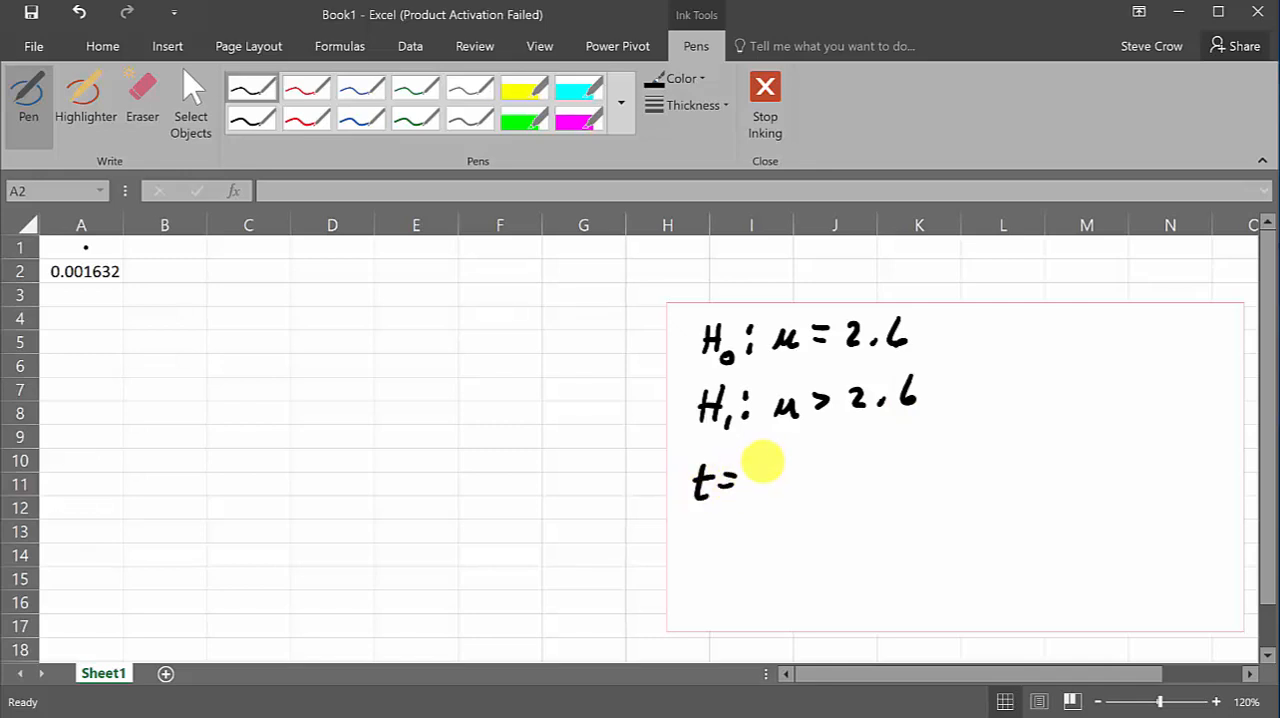
pyautogui.moveTo(754, 470)
pyautogui.mouseDown()
pyautogui.moveTo(772, 490)
pyautogui.moveTo(847, 476)
pyautogui.mouseUp()
pyautogui.click(785, 487)
pyautogui.moveTo(842, 462)
pyautogui.mouseDown()
pyautogui.moveTo(841, 490)
pyautogui.moveTo(866, 463)
pyautogui.mouseUp()
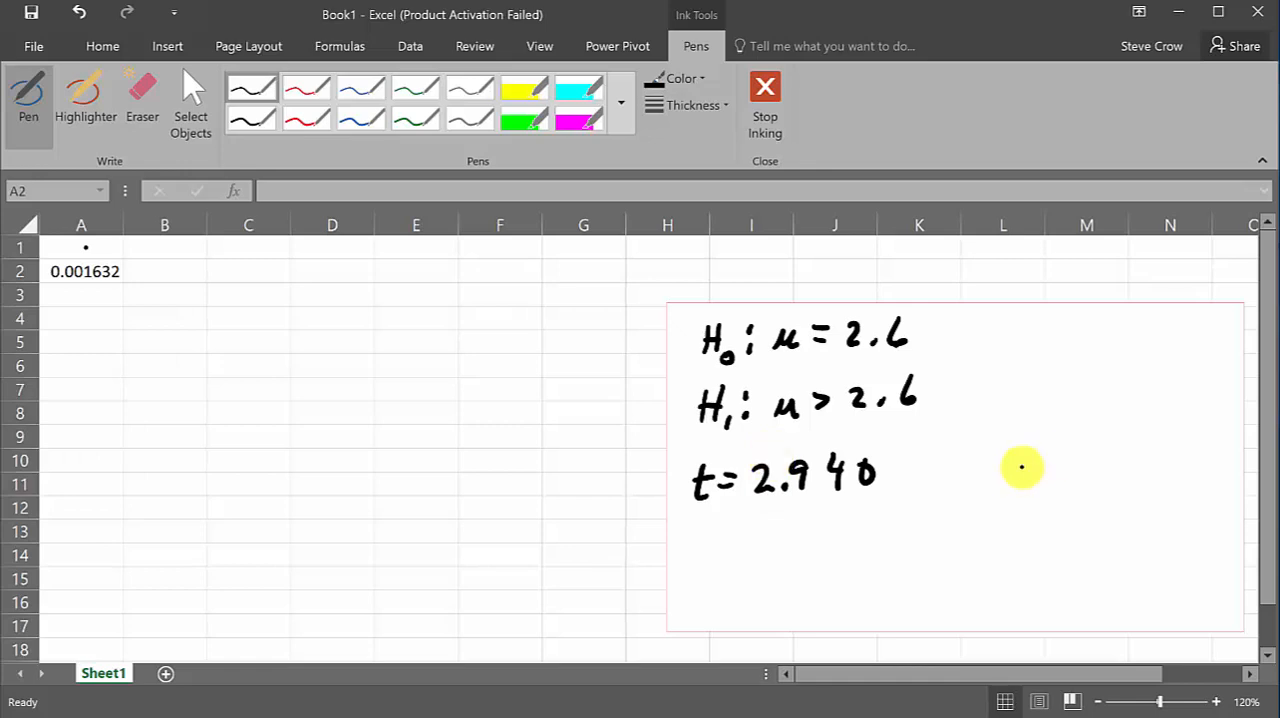
# Draw a bell curve beside the t value with a cutoff line labelled 2.940 and its right tail shaded
pyautogui.moveTo(969, 474); pyautogui.dragTo(1207, 462)
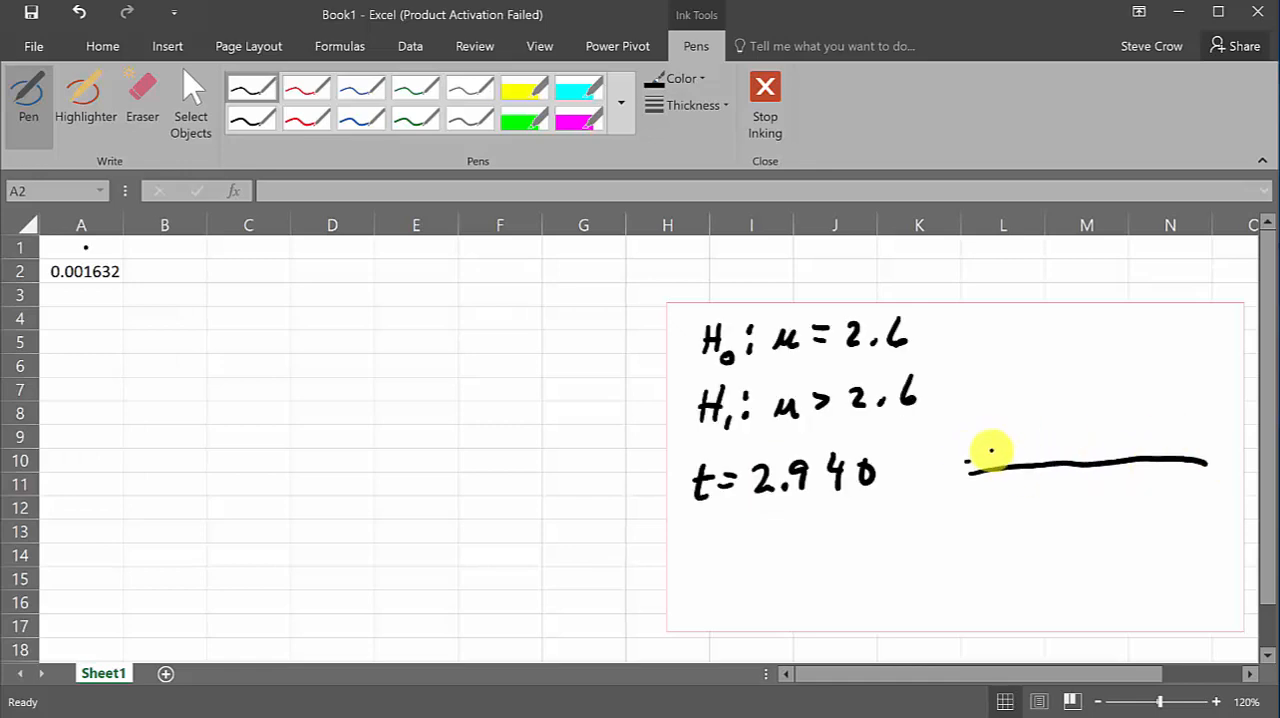
pyautogui.moveTo(966, 462); pyautogui.dragTo(1220, 435)
pyautogui.moveTo(1137, 450)
pyautogui.mouseDown()
pyautogui.moveTo(1118, 504)
pyautogui.moveTo(1171, 491)
pyautogui.moveTo(1139, 428)
pyautogui.moveTo(1139, 452)
pyautogui.mouseUp()
pyautogui.click(1124, 499)
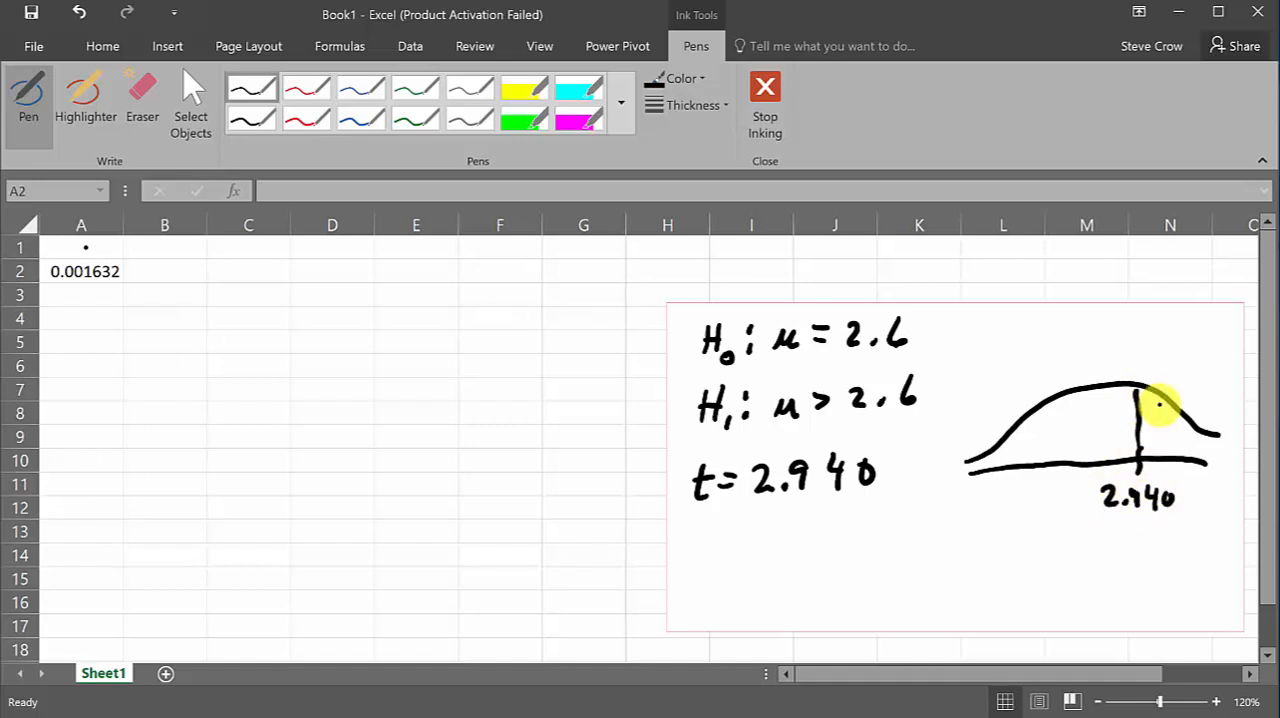
pyautogui.moveTo(1160, 405); pyautogui.dragTo(1150, 436)
pyautogui.moveTo(1174, 419)
pyautogui.mouseDown()
pyautogui.moveTo(1155, 449)
pyautogui.moveTo(1165, 452)
pyautogui.mouseUp()
pyautogui.moveTo(1193, 432)
pyautogui.mouseDown()
pyautogui.moveTo(1179, 453)
pyautogui.moveTo(1190, 456)
pyautogui.mouseUp()
pyautogui.moveTo(1212, 439)
pyautogui.mouseDown()
pyautogui.moveTo(1199, 457)
pyautogui.moveTo(1150, 408)
pyautogui.mouseUp()
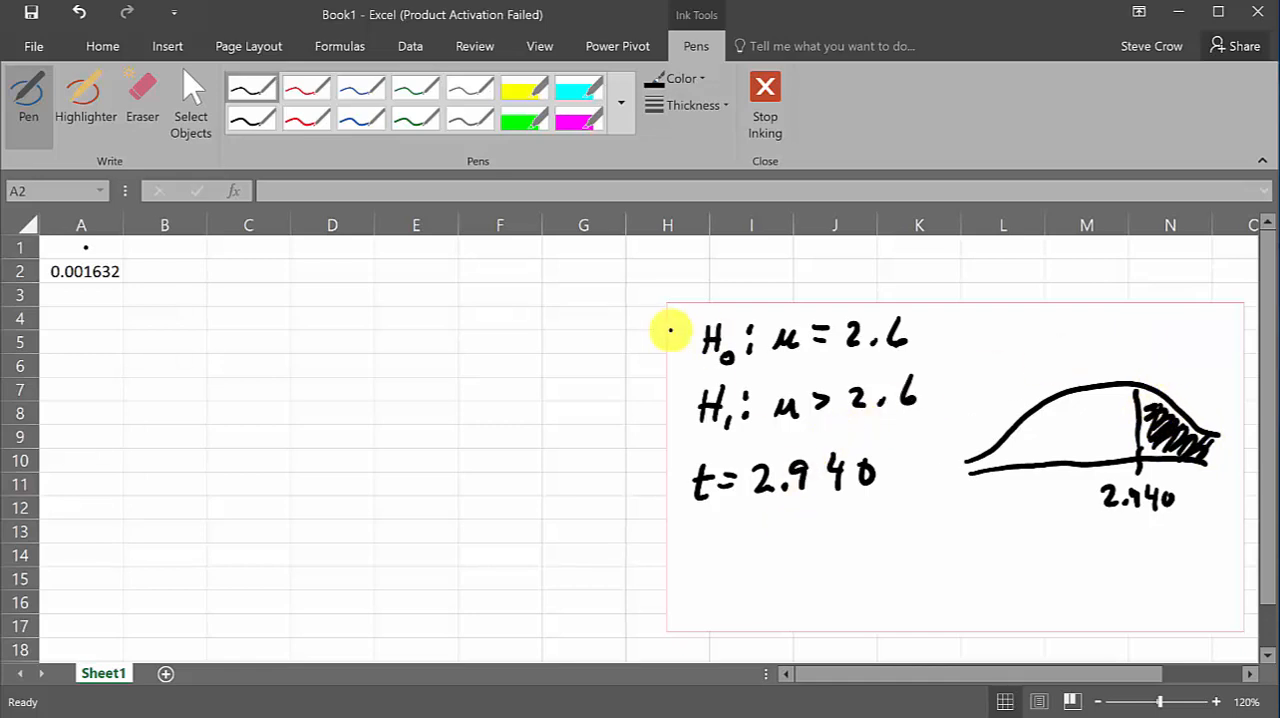
# Stop inking and enter =T.DIST(2.94,60,TRUE) in cell A3 to compute the cumulative probability for the t value
pyautogui.click(193, 108)
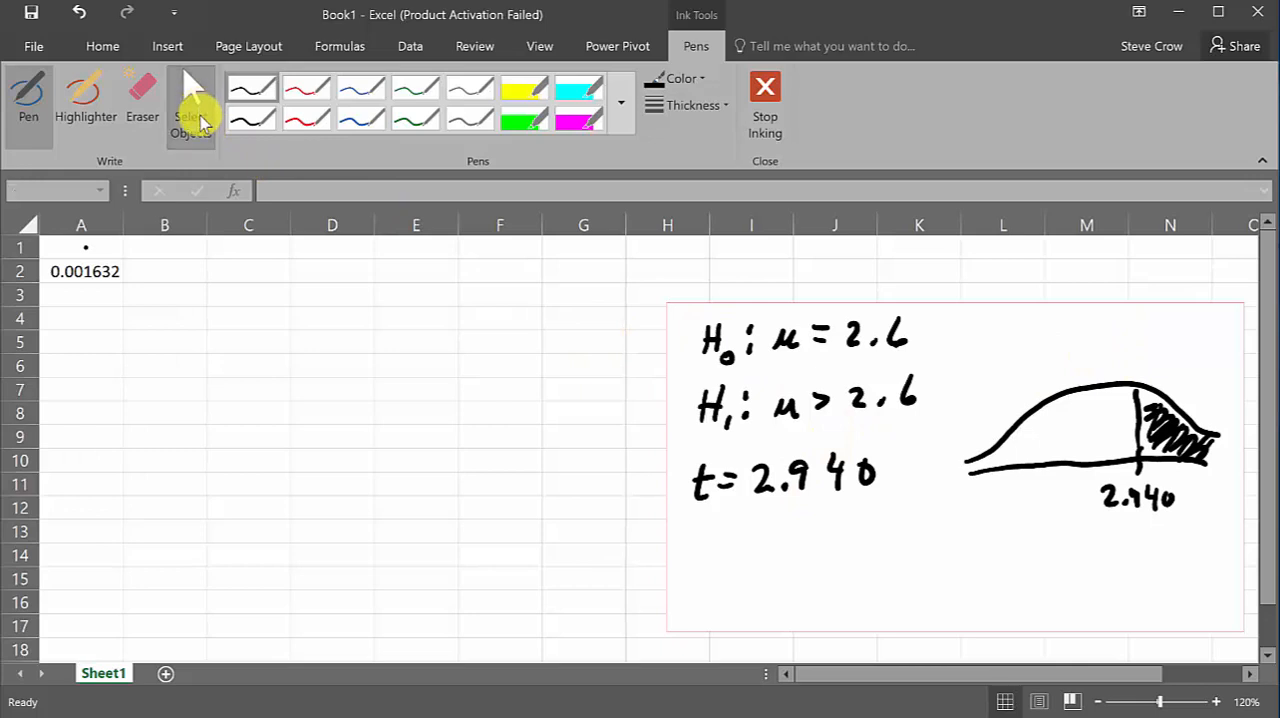
pyautogui.click(85, 294)
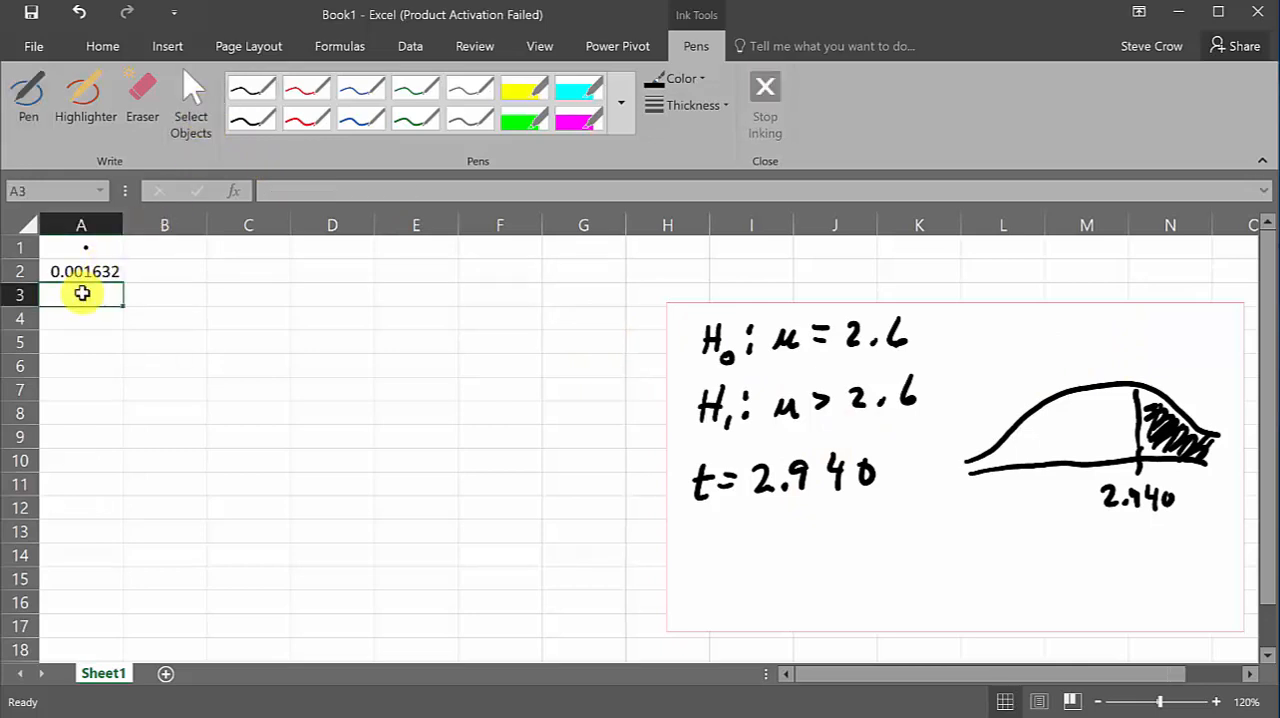
pyautogui.click(99, 274)
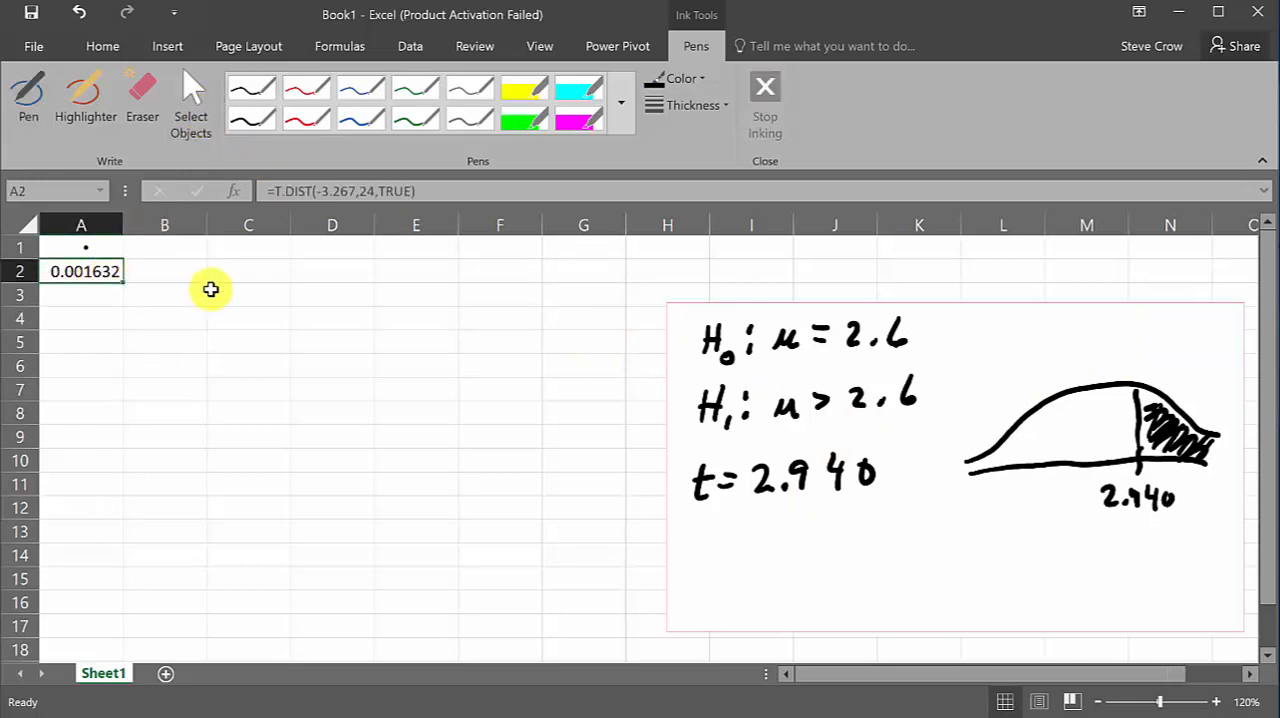
pyautogui.click(79, 296)
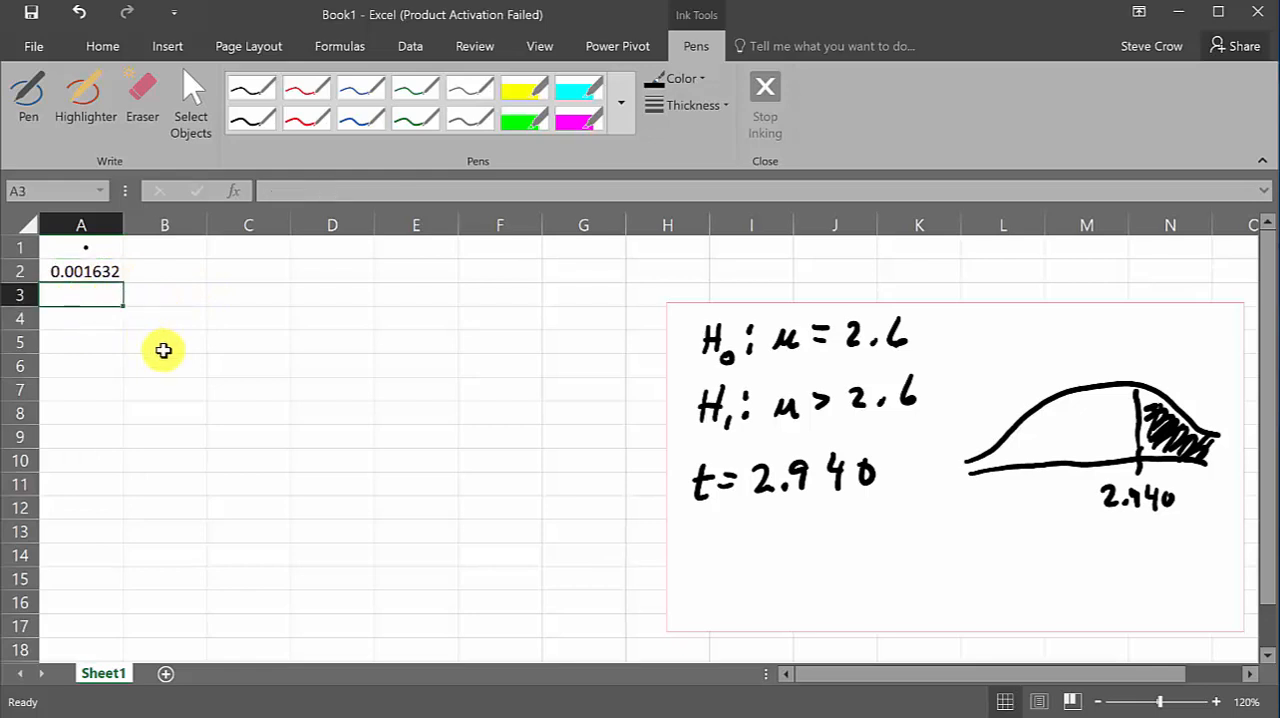
pyautogui.write('=')
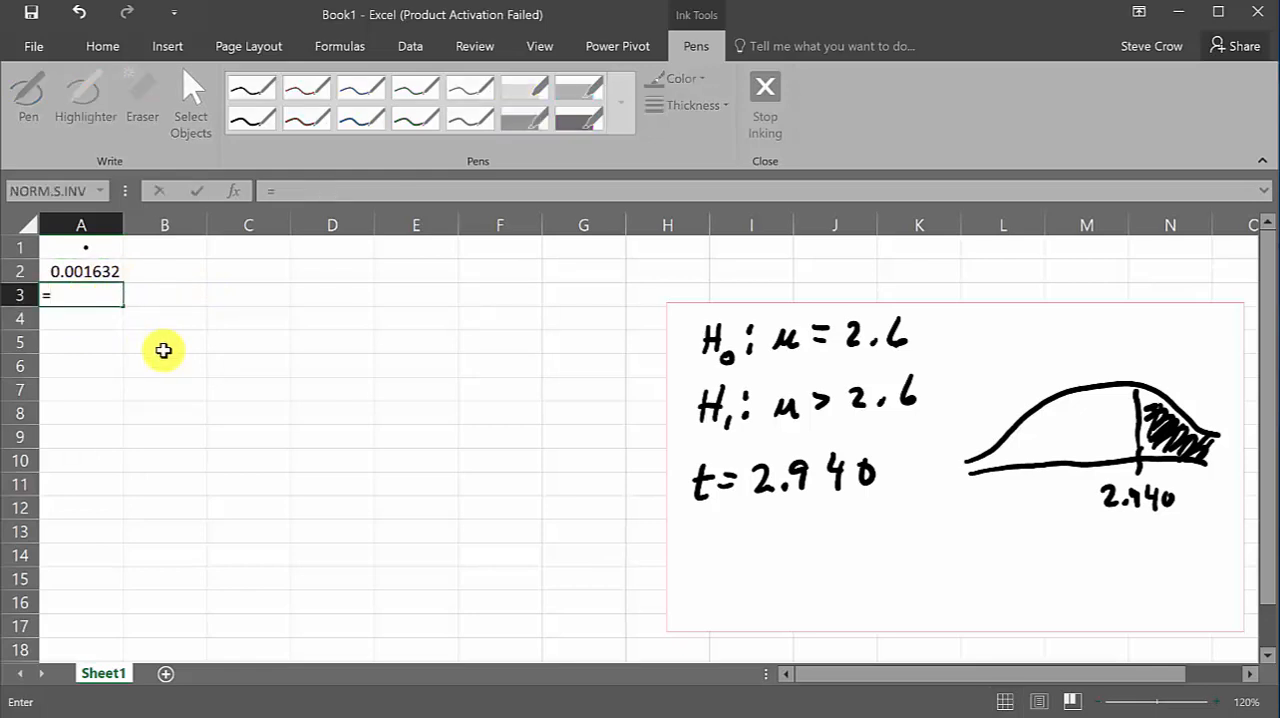
pyautogui.write('t.di')
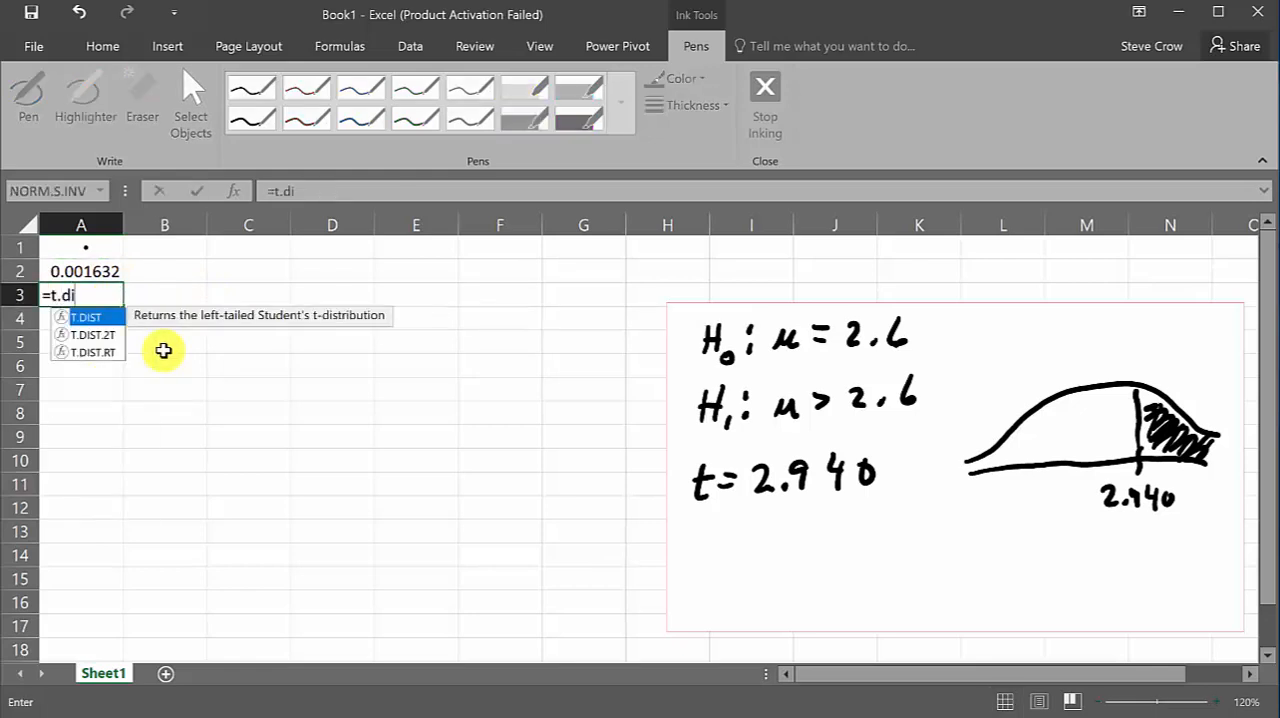
pyautogui.write('st(')
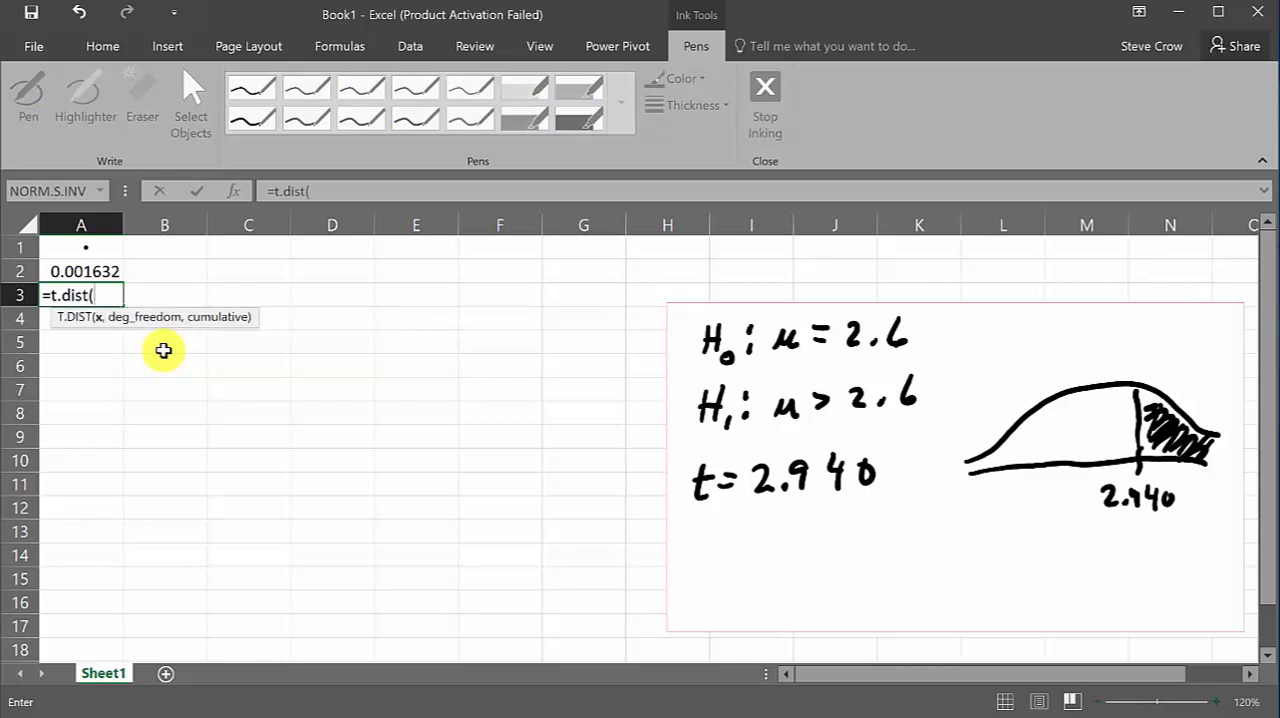
pyautogui.write('2.94,')
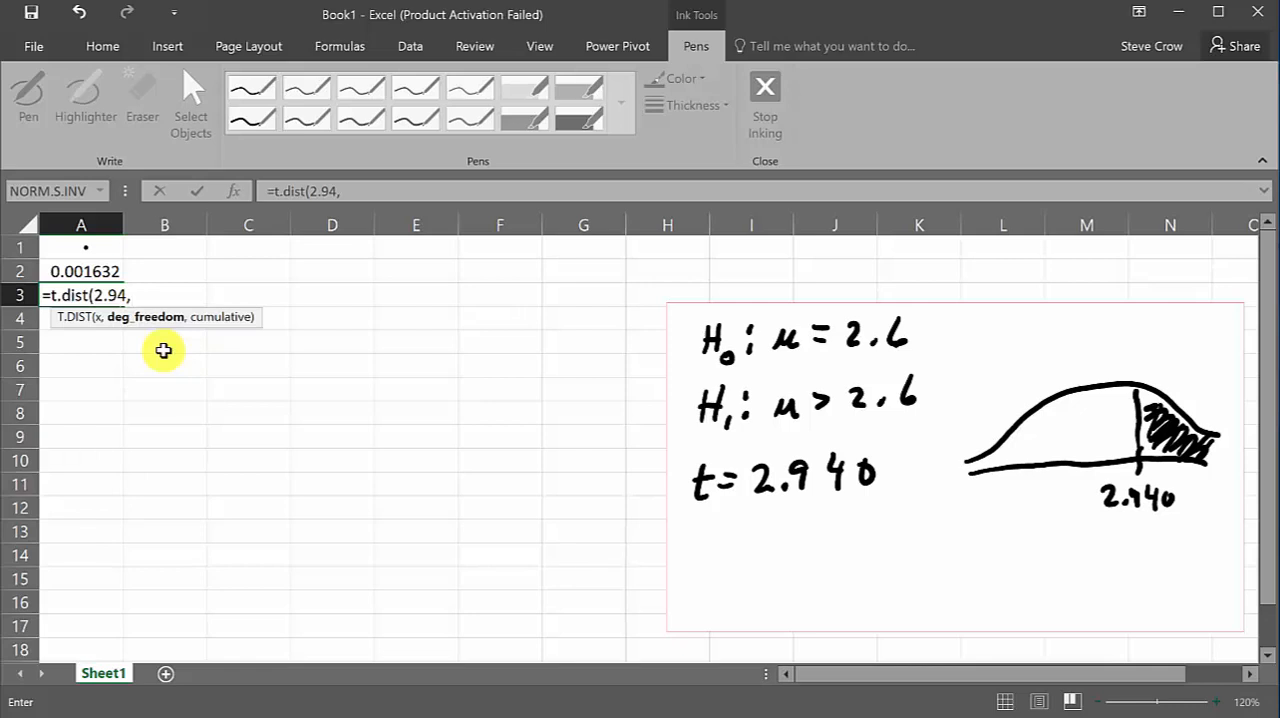
pyautogui.write('60,tr')
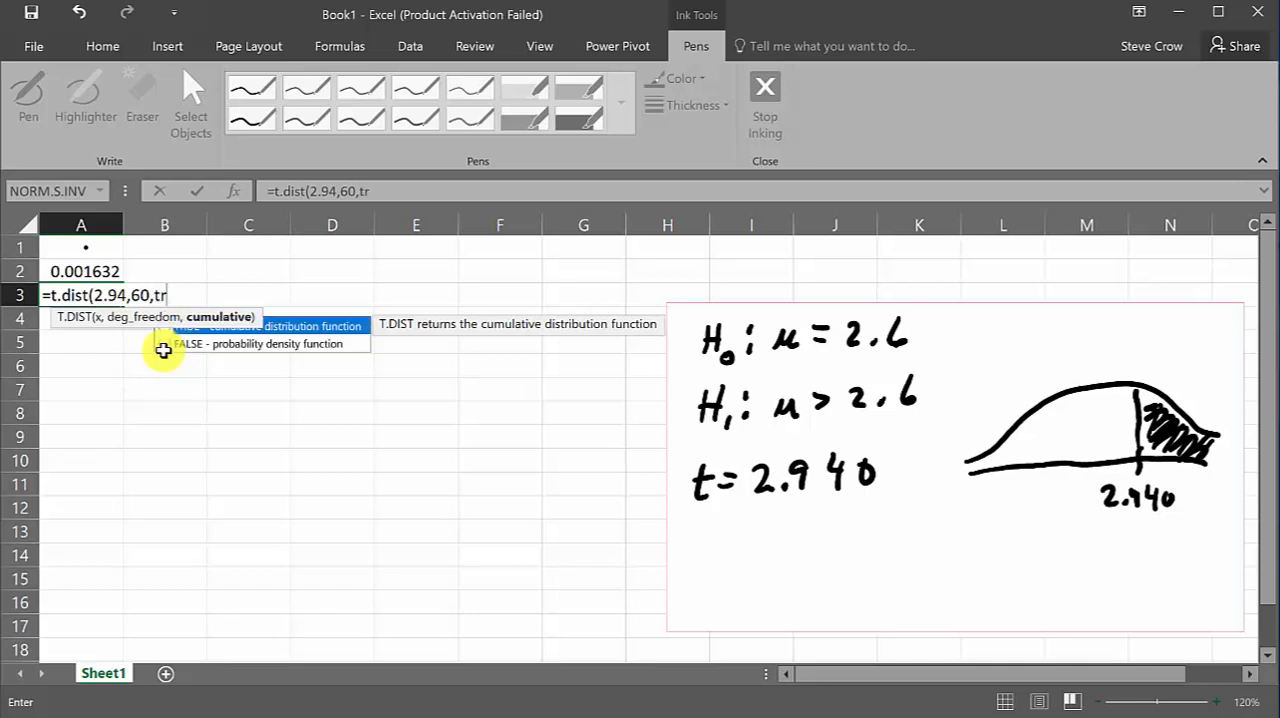
pyautogui.write('ue)')
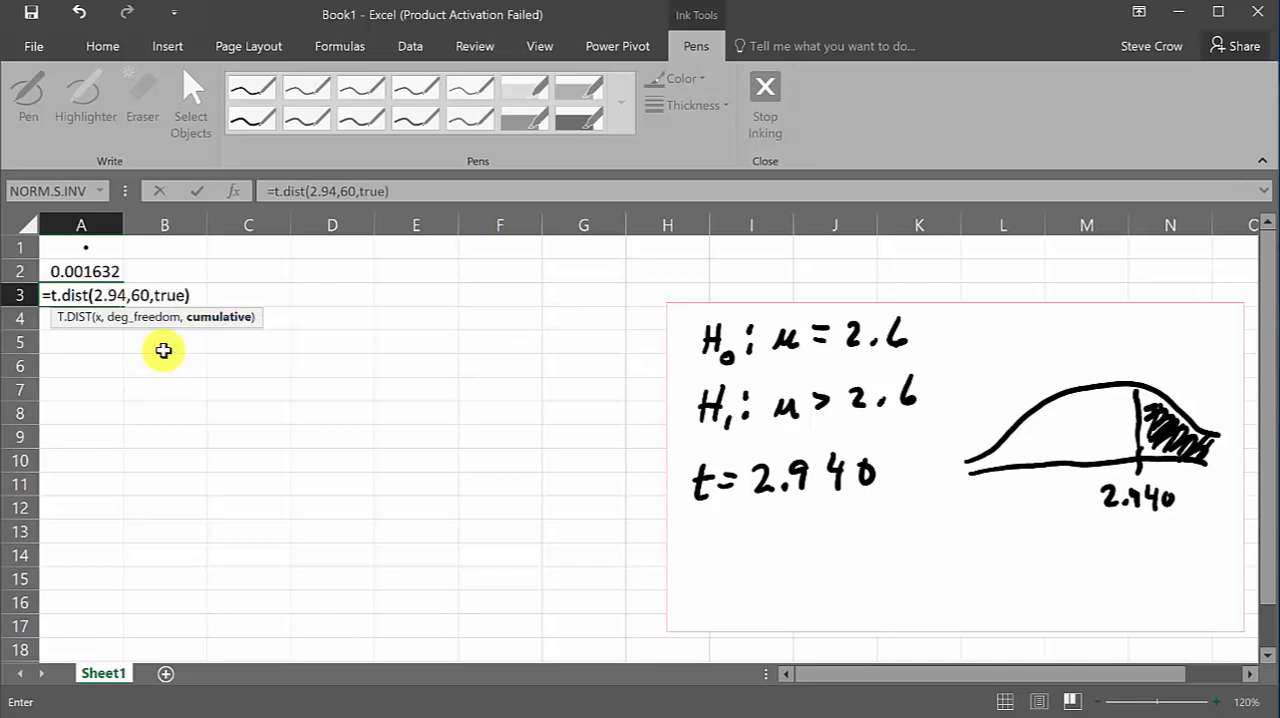
pyautogui.press('Return')
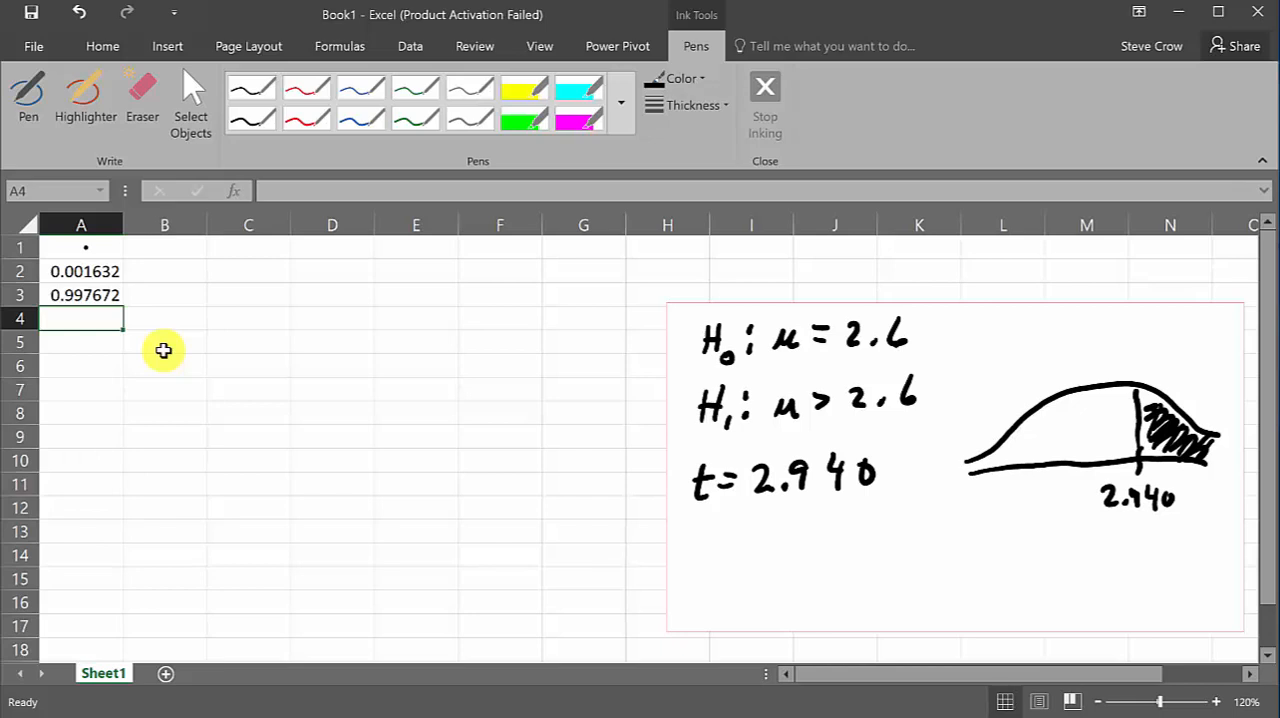
# Mark up the bell curve in red: underline 2.940, shade the area before the cutoff, and draw an arrow to the black-shaded tail
pyautogui.click(306, 86)
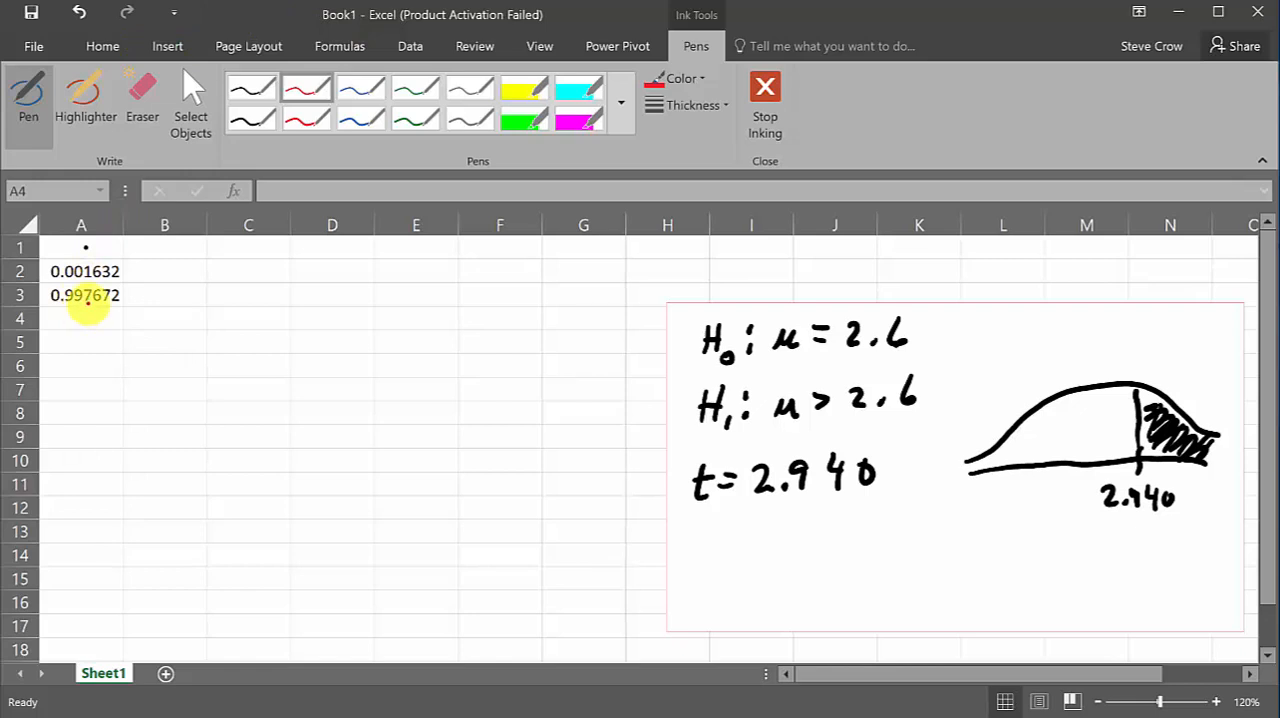
pyautogui.moveTo(1105, 521)
pyautogui.mouseDown()
pyautogui.moveTo(1151, 518)
pyautogui.moveTo(1113, 522)
pyautogui.mouseUp()
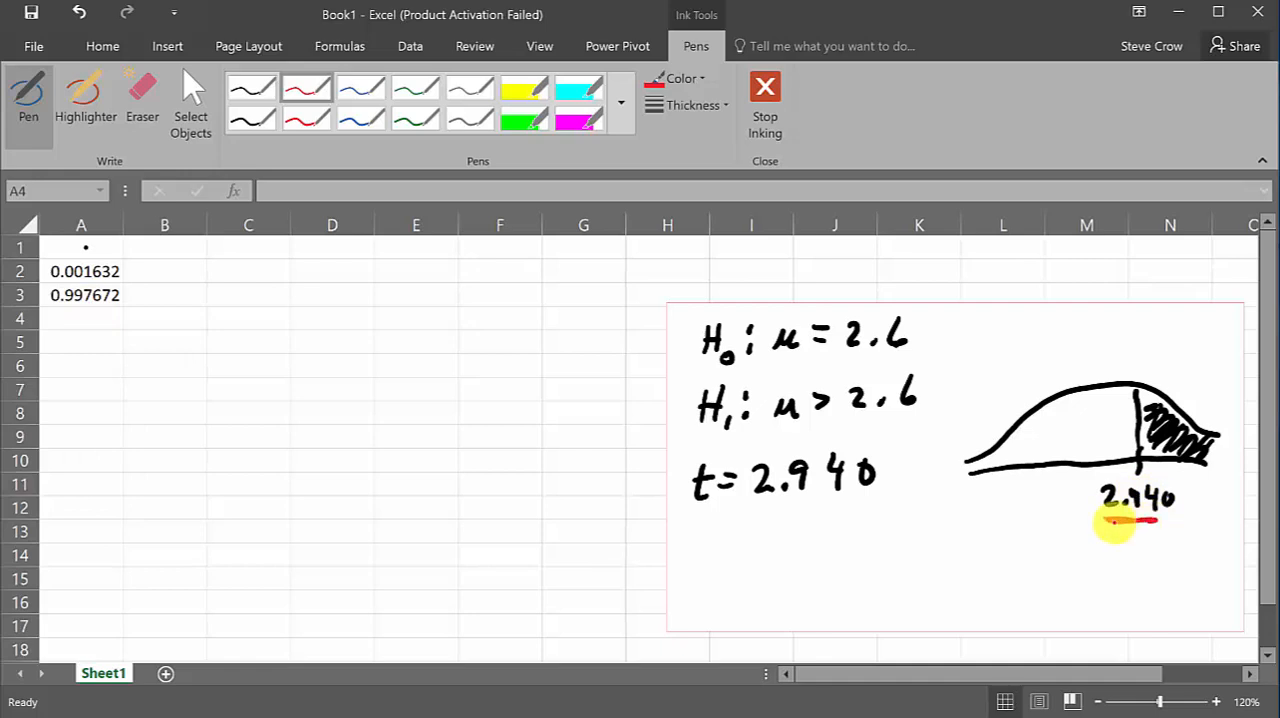
pyautogui.moveTo(1088, 460)
pyautogui.mouseDown()
pyautogui.moveTo(1121, 410)
pyautogui.moveTo(1005, 455)
pyautogui.moveTo(999, 428)
pyautogui.mouseUp()
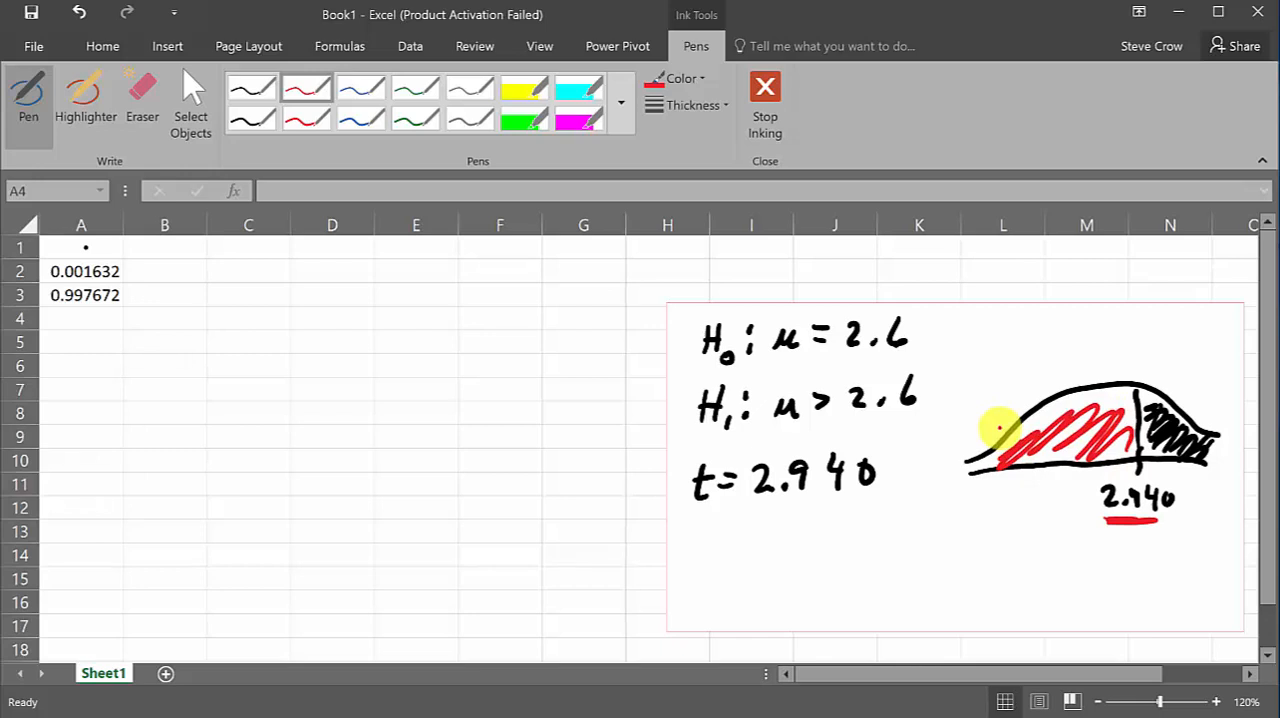
pyautogui.moveTo(1197, 324)
pyautogui.mouseDown()
pyautogui.moveTo(1166, 391)
pyautogui.moveTo(1190, 372)
pyautogui.mouseUp()
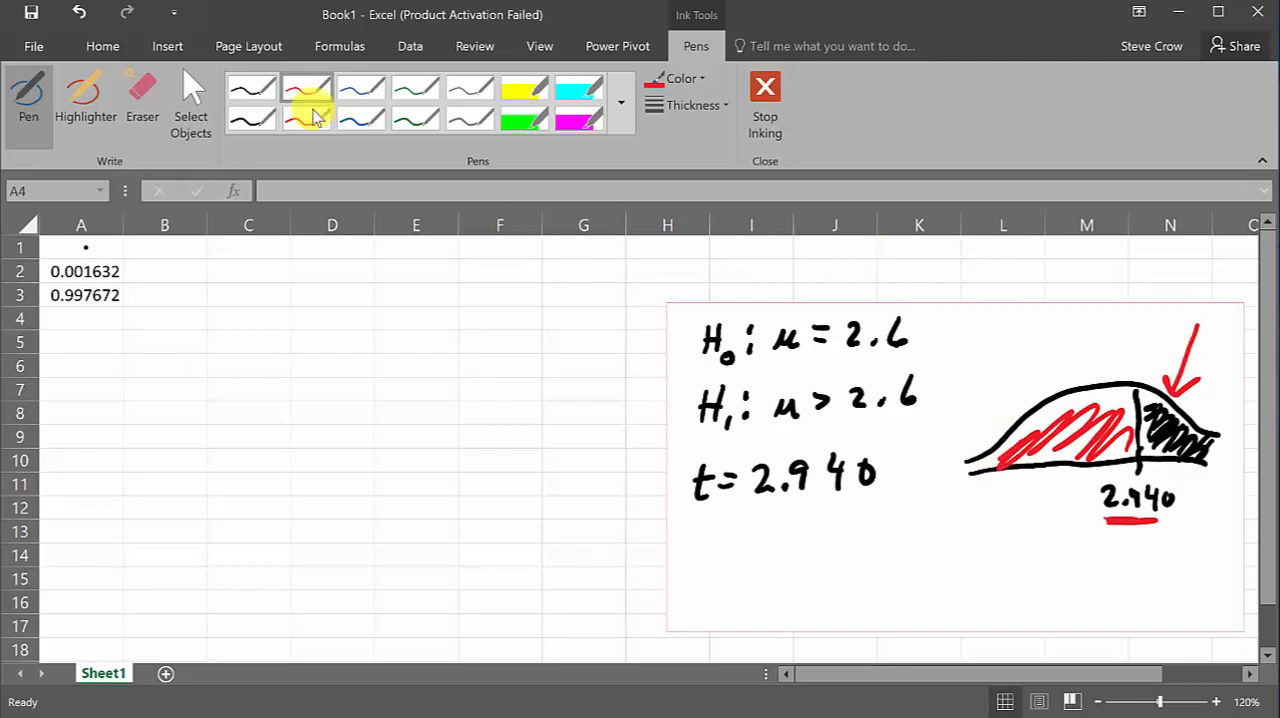
# Leave inking mode and clear the formula from cell A3
pyautogui.click(196, 102)
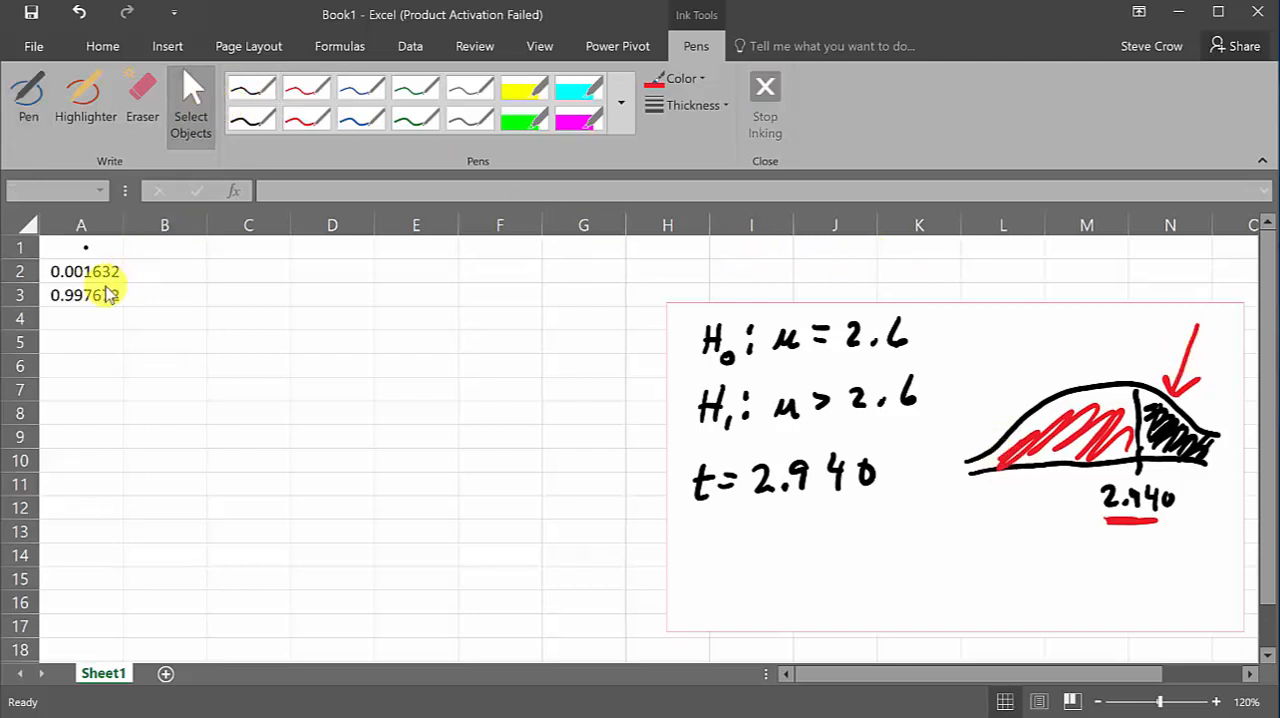
pyautogui.click(100, 318)
pyautogui.click(103, 295)
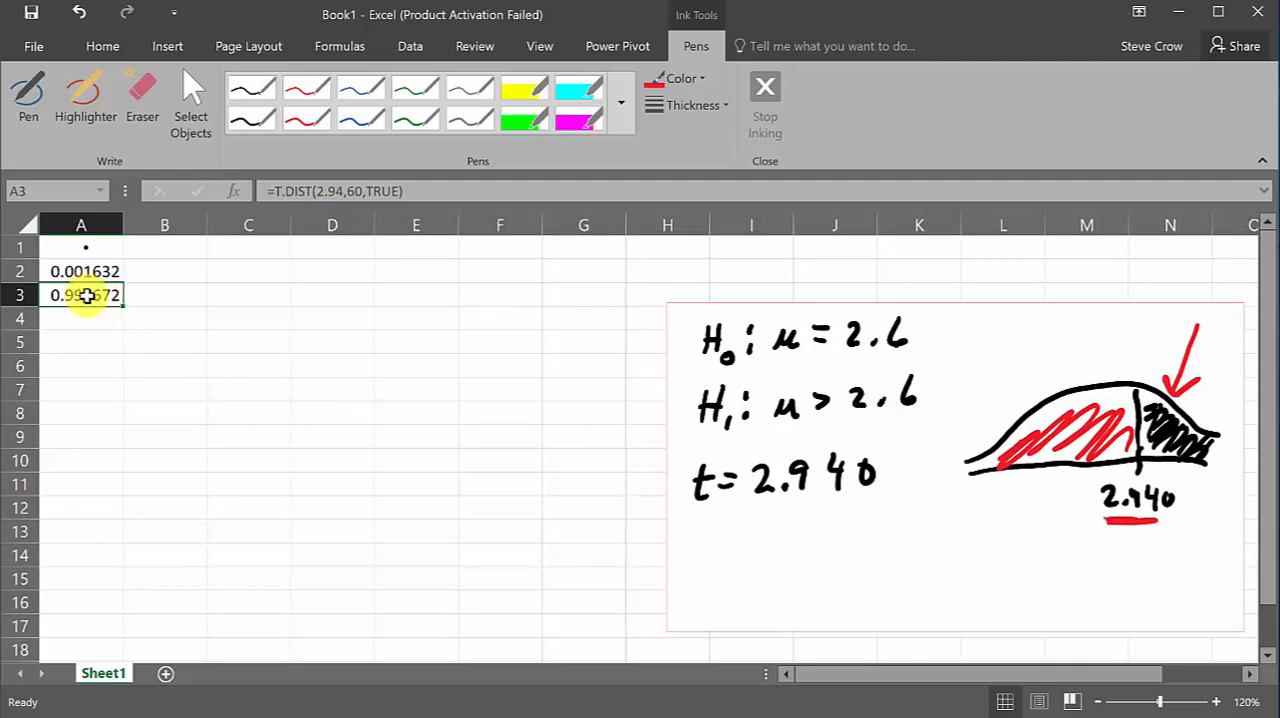
pyautogui.press('Delete')
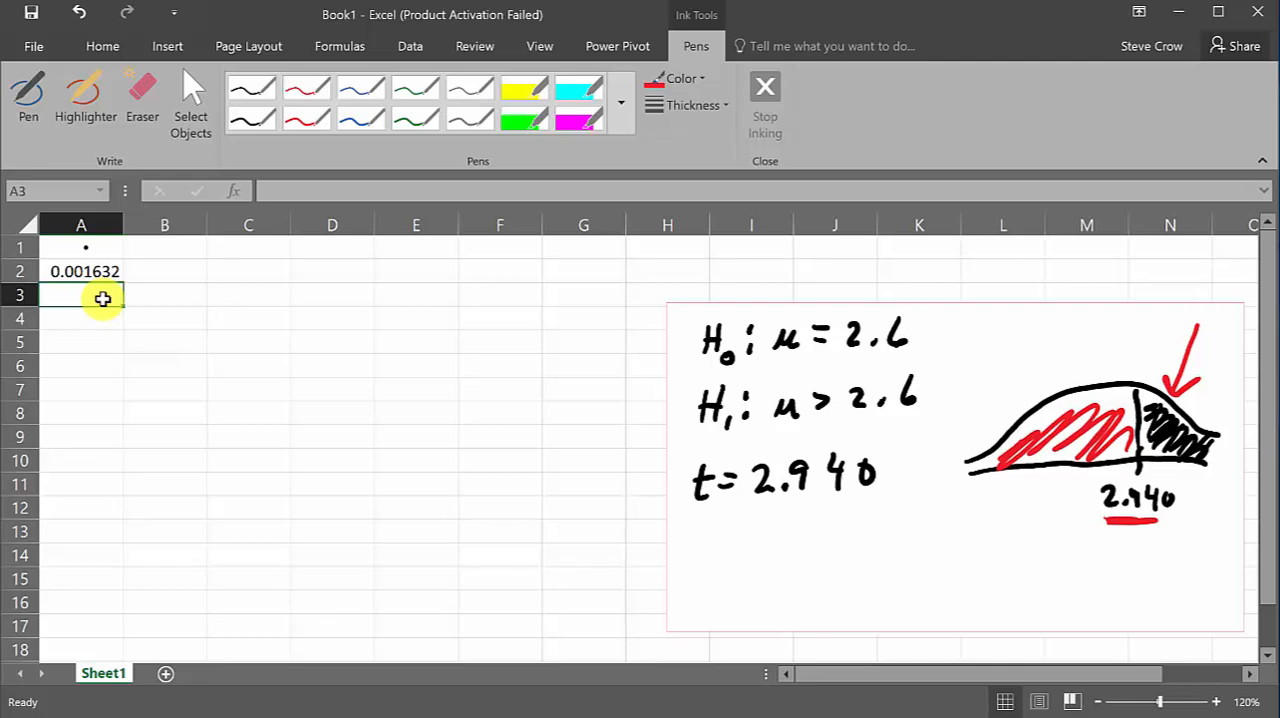
# Enter =T.DIST.RT(2.940,60) in cell A3 to compute the right-tailed p-value
pyautogui.write('=')
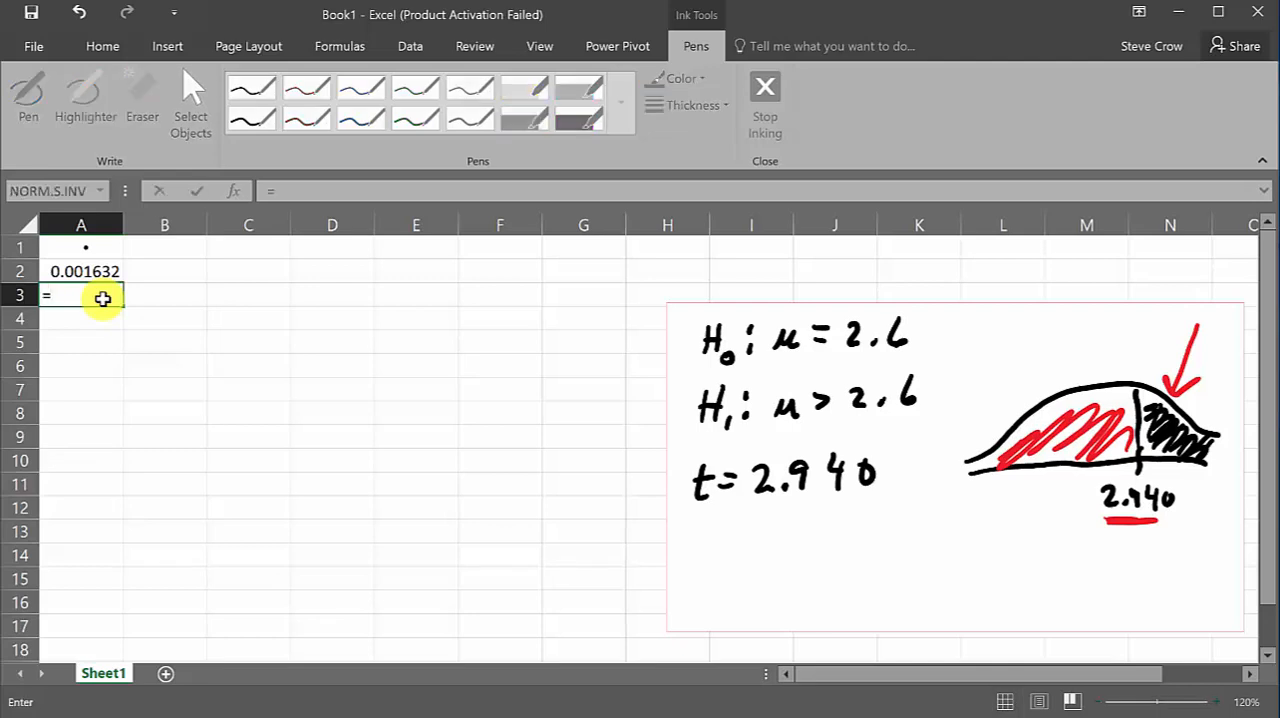
pyautogui.write('t.di')
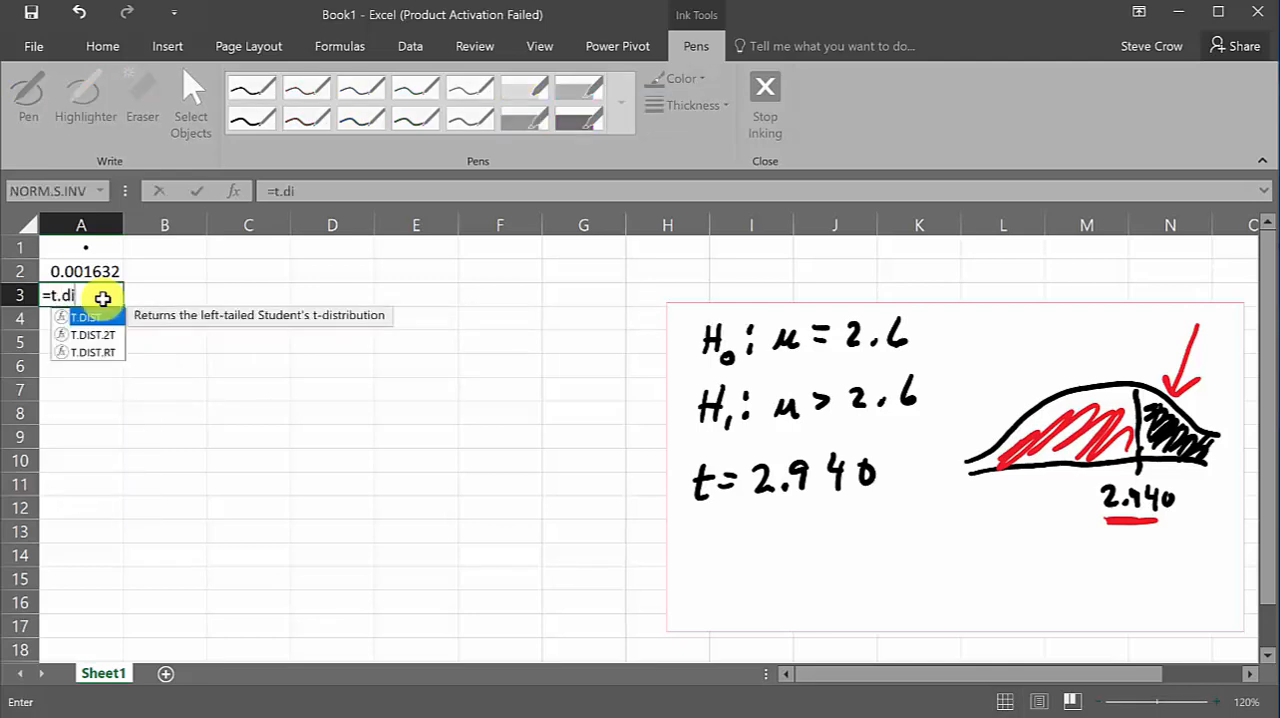
pyautogui.write('st.r')
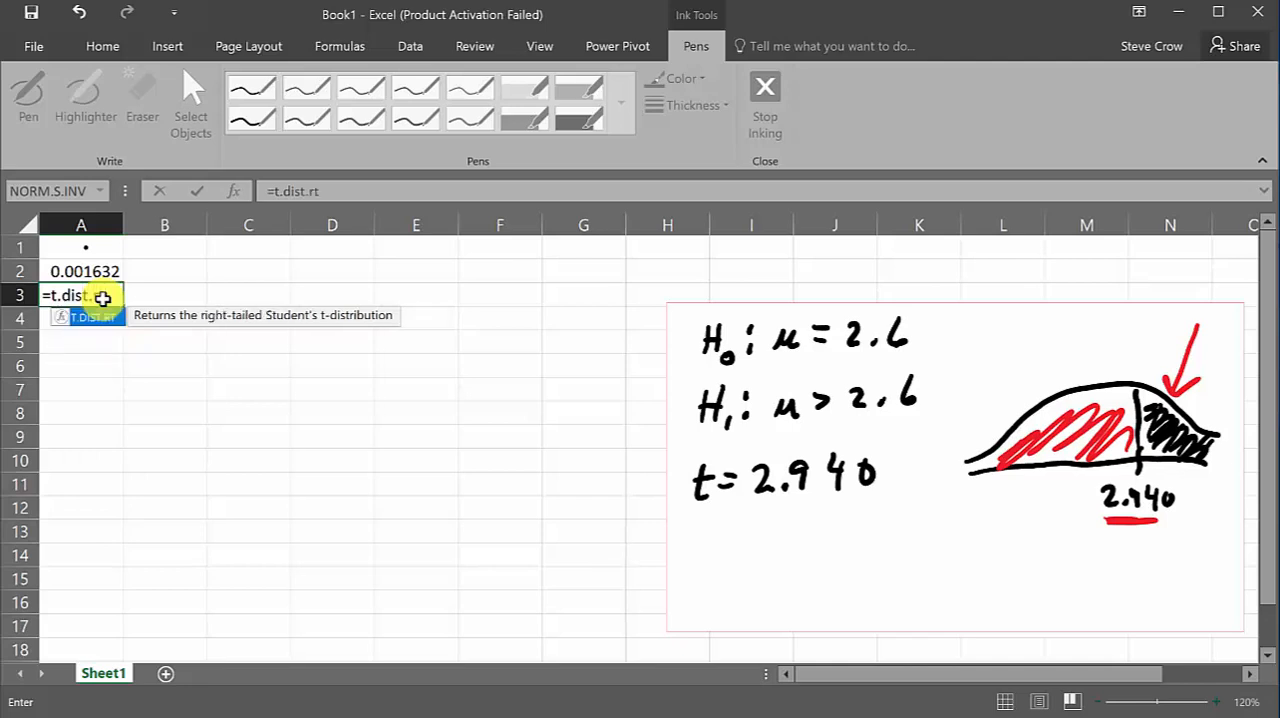
pyautogui.write('t(')
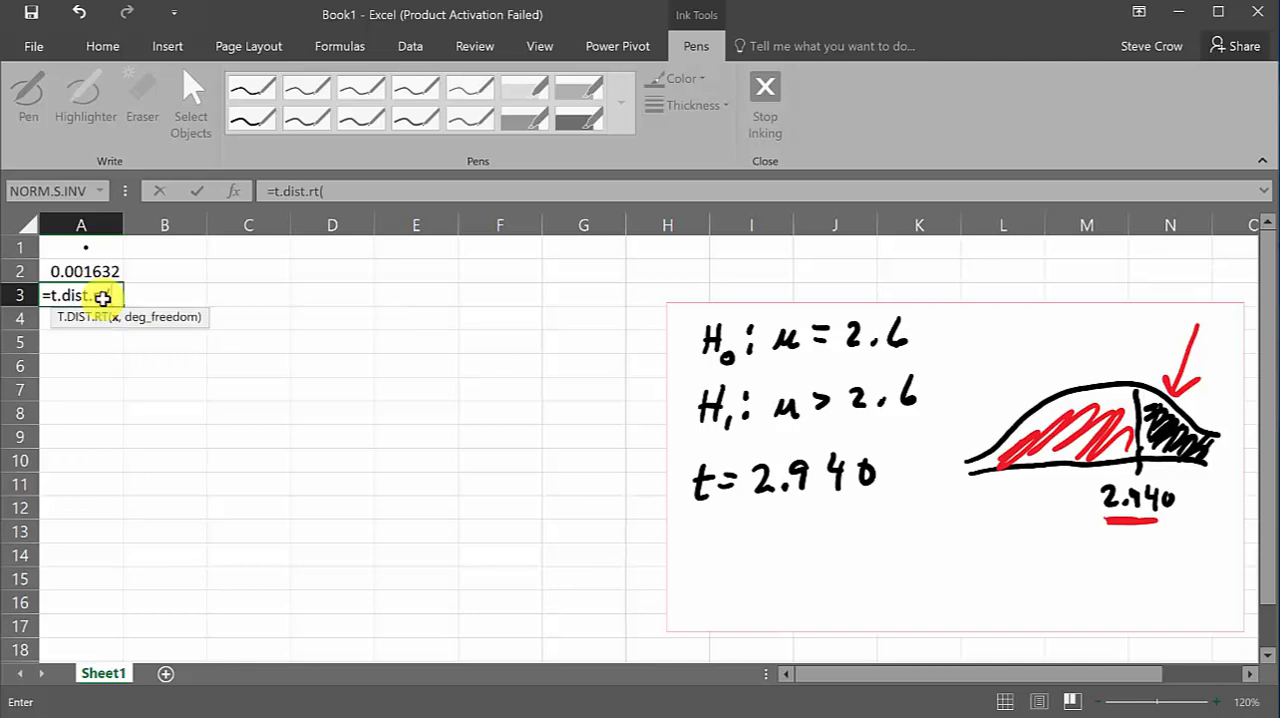
pyautogui.write('2.940,')
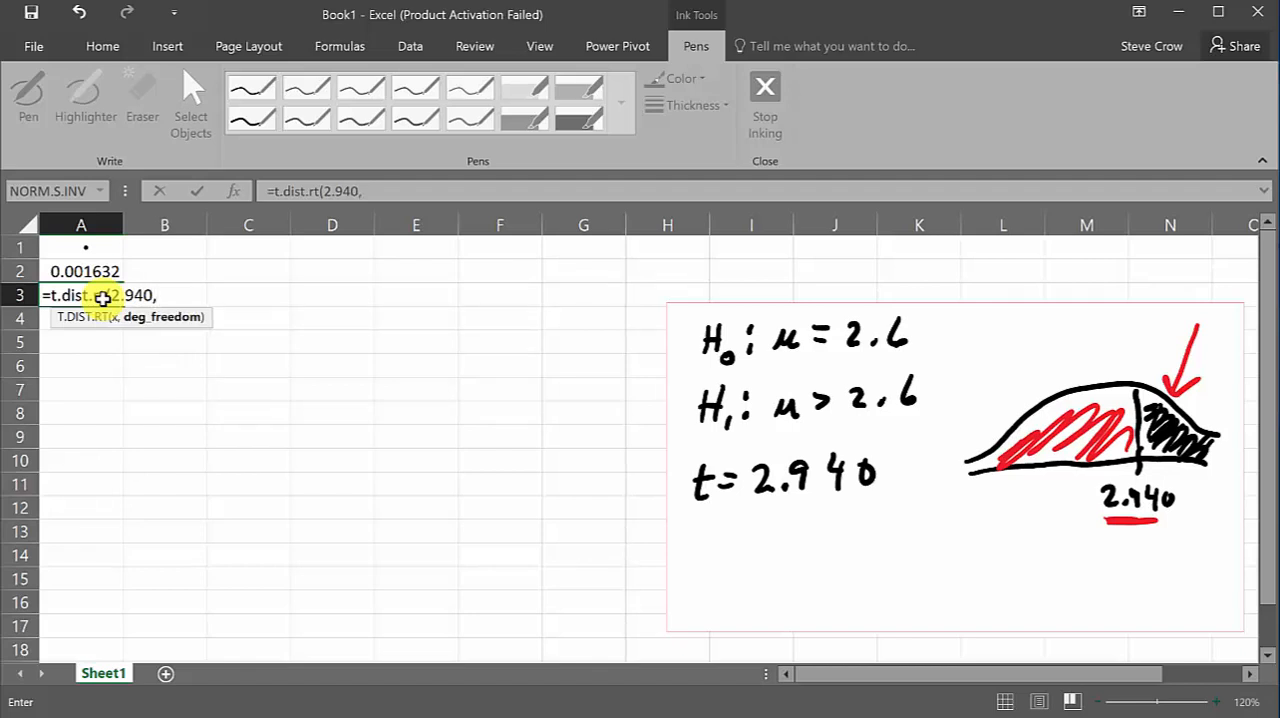
pyautogui.write('60')
pyautogui.write(')')
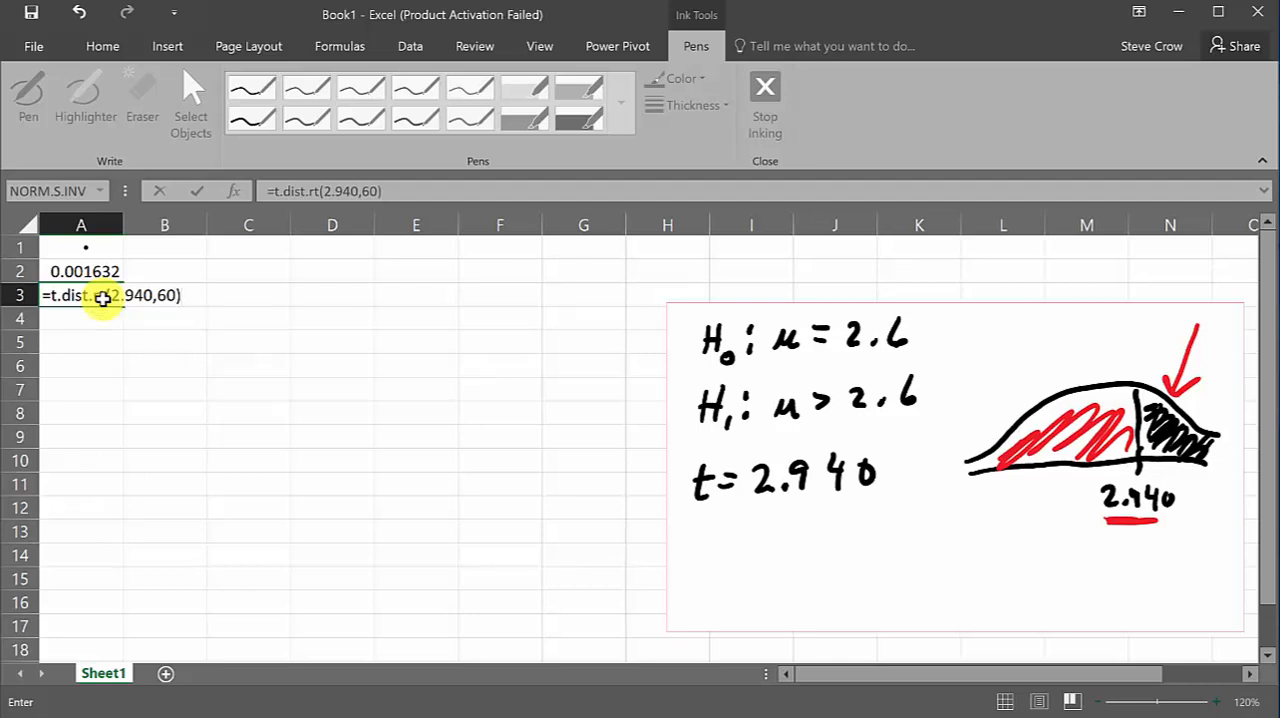
pyautogui.press('Return')
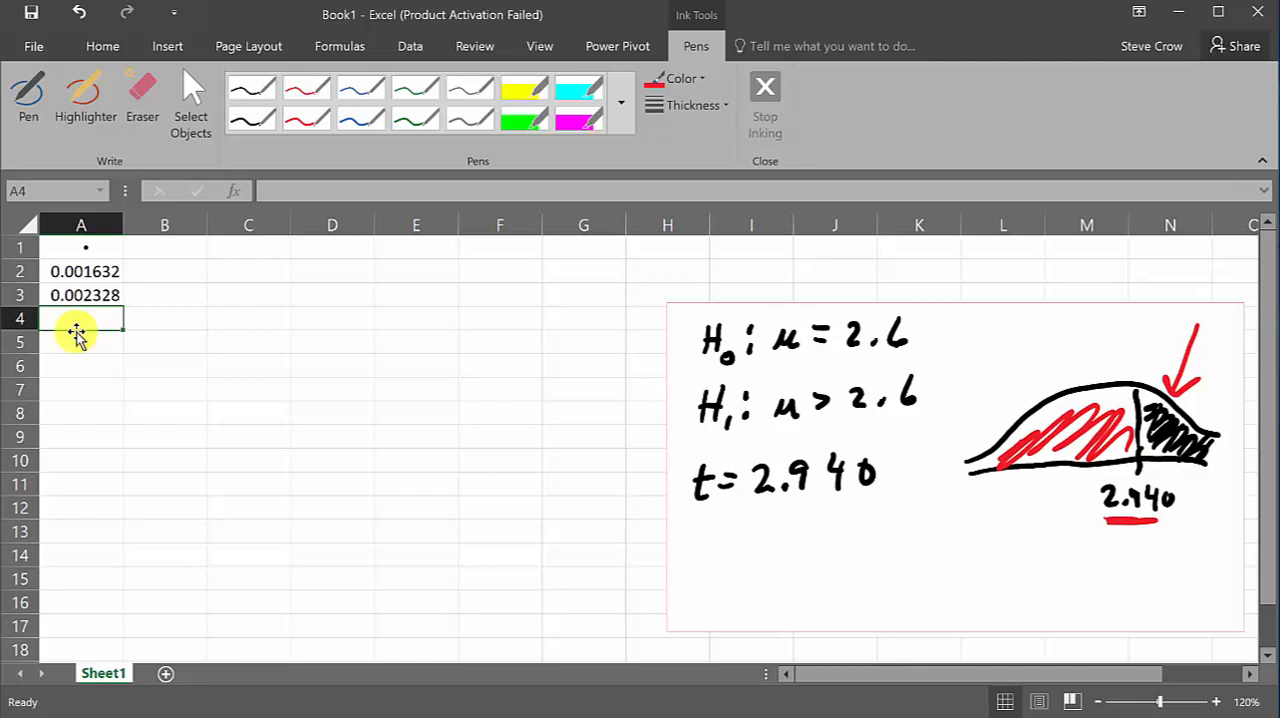
# Enter =T.DIST(2.940,60,TRUE) in cell A4 to compute the left-tail cumulative probability
pyautogui.write('=t')
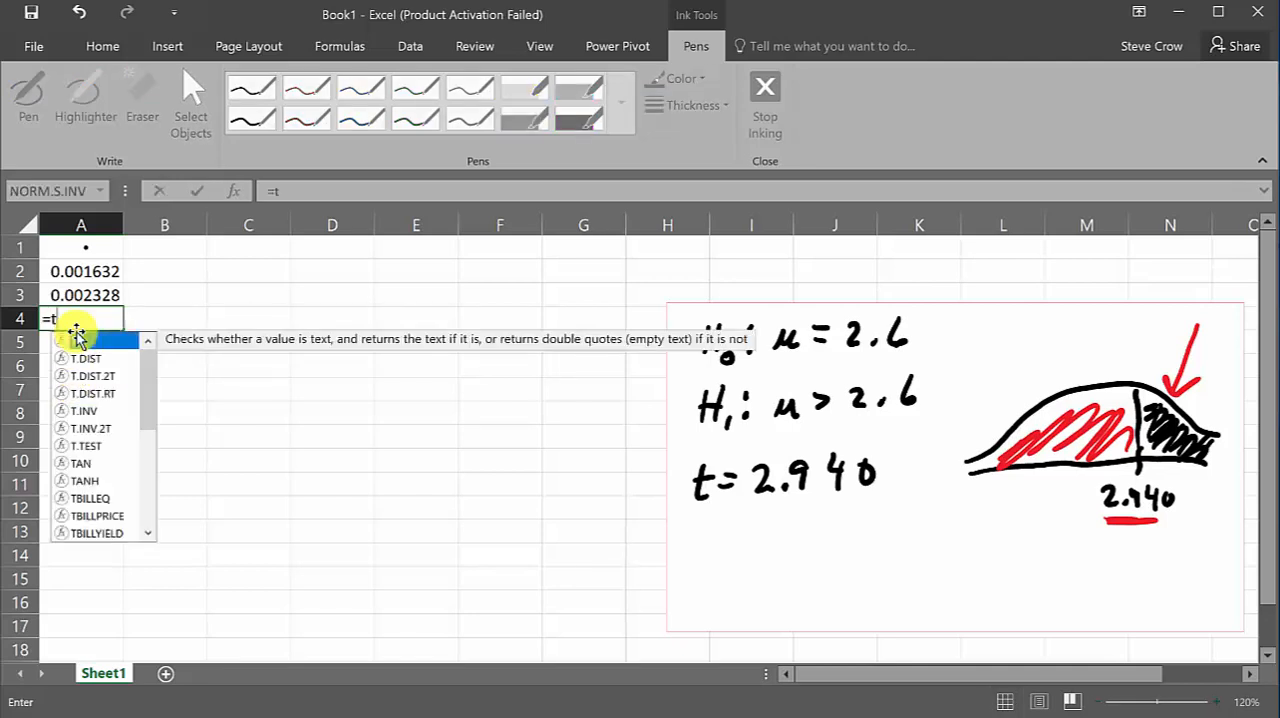
pyautogui.write('.dist')
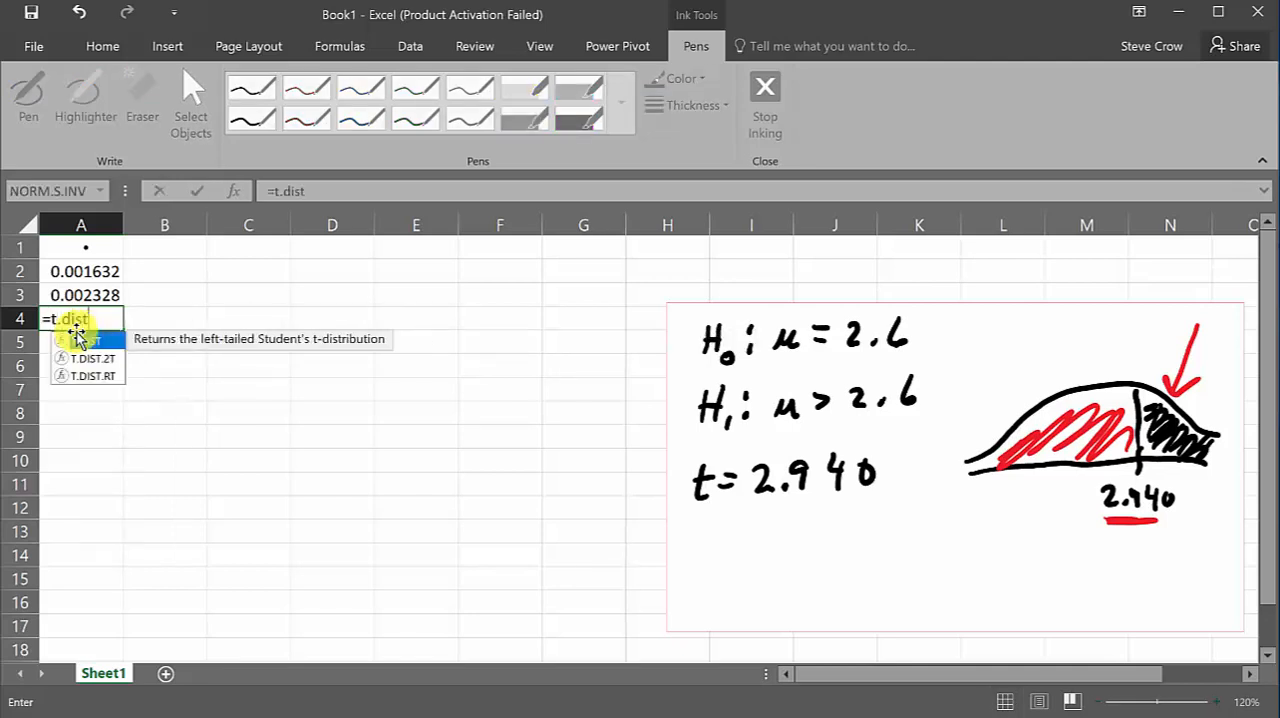
pyautogui.write('(')
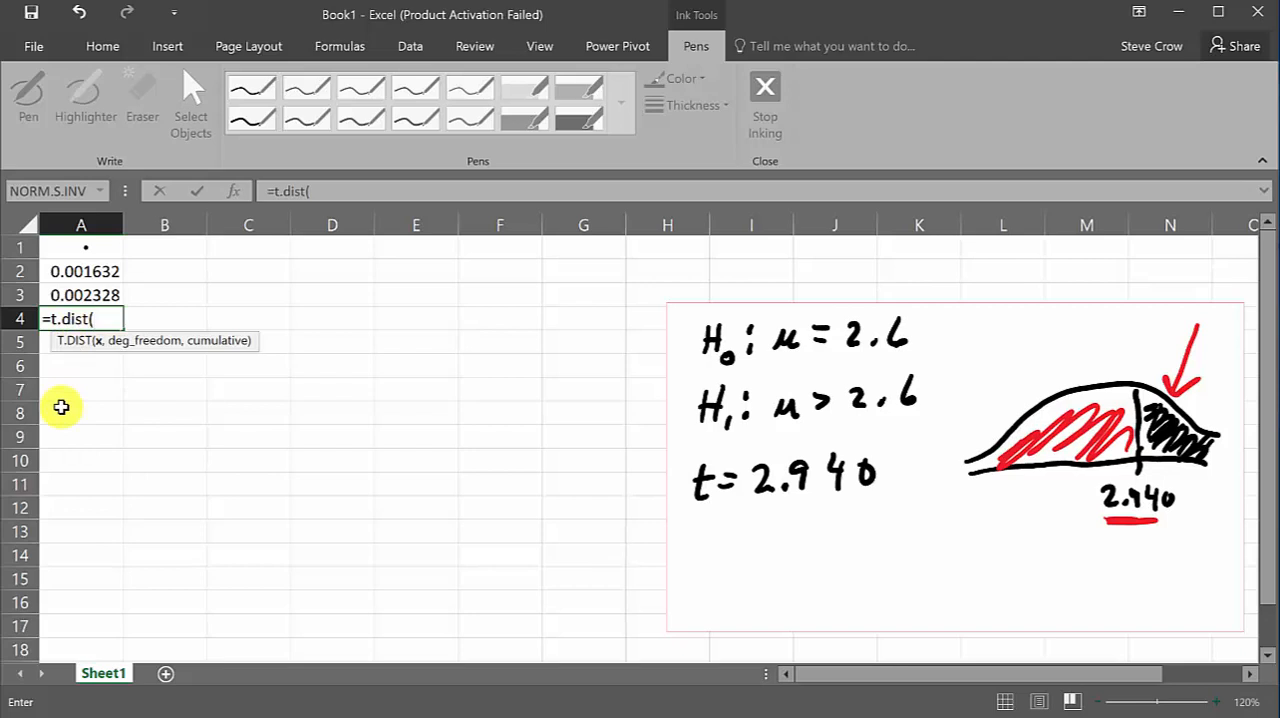
pyautogui.write('2.940,')
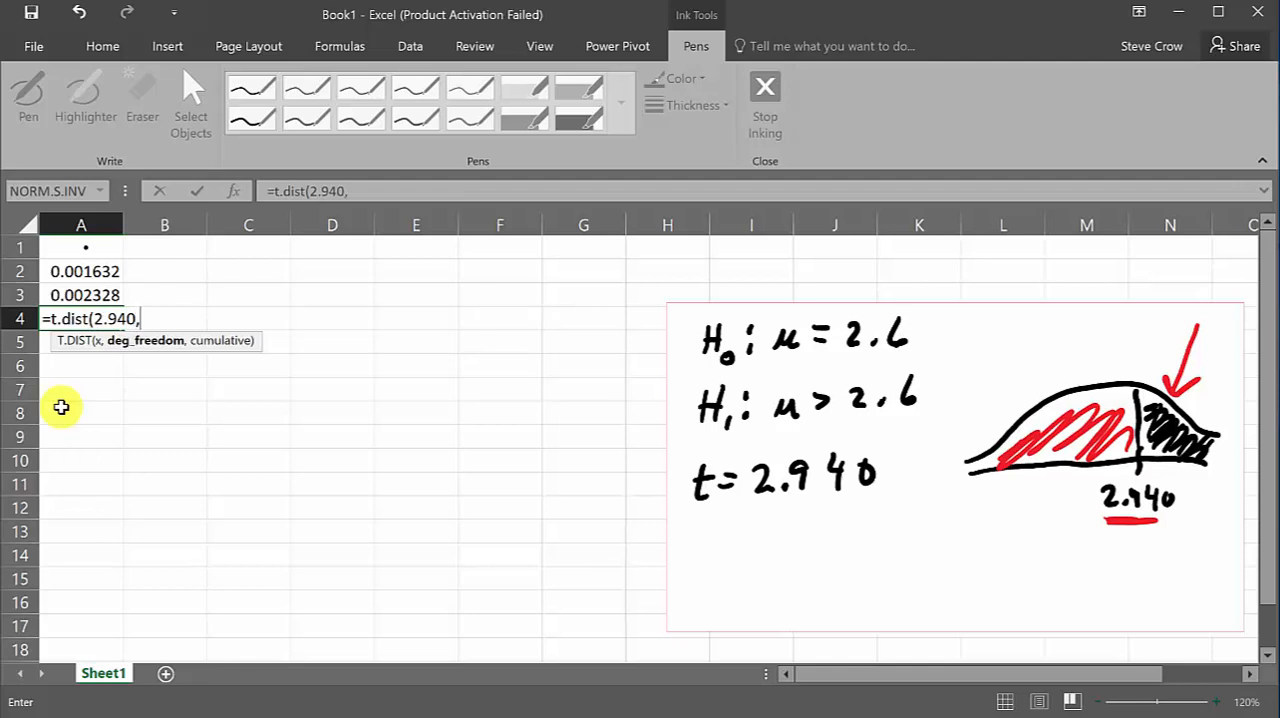
pyautogui.write('60,tr')
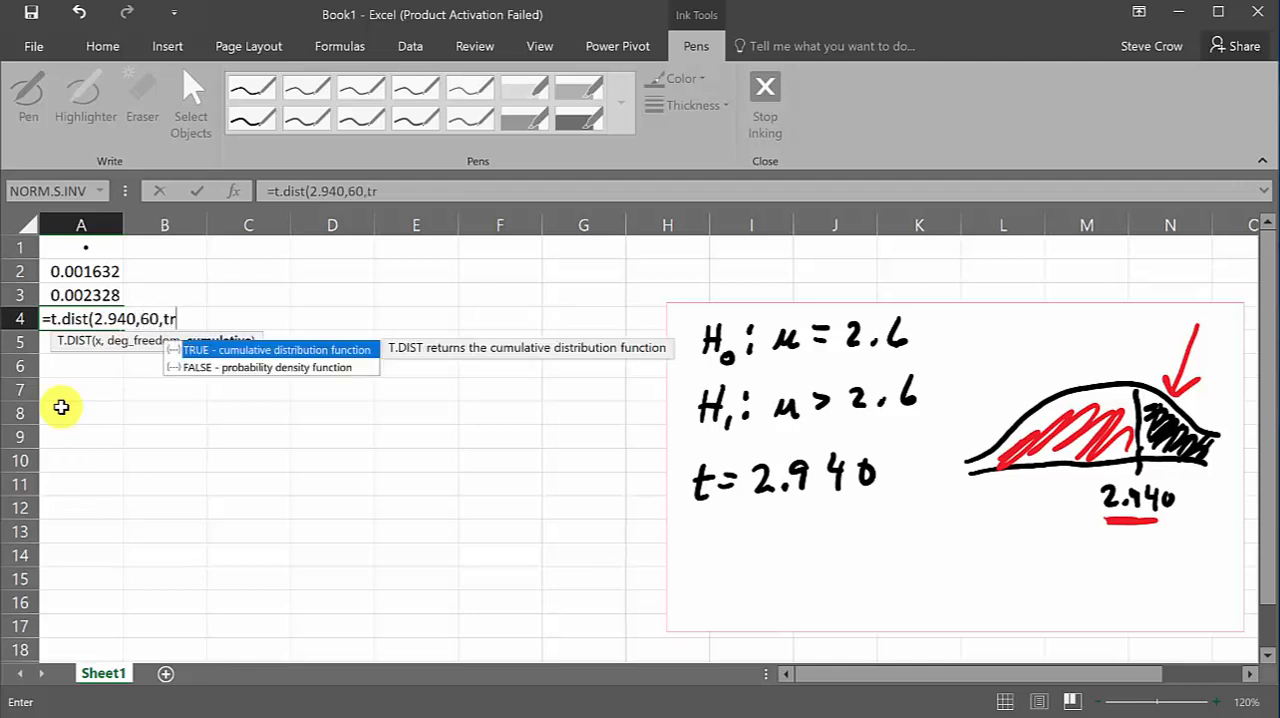
pyautogui.write('ue)')
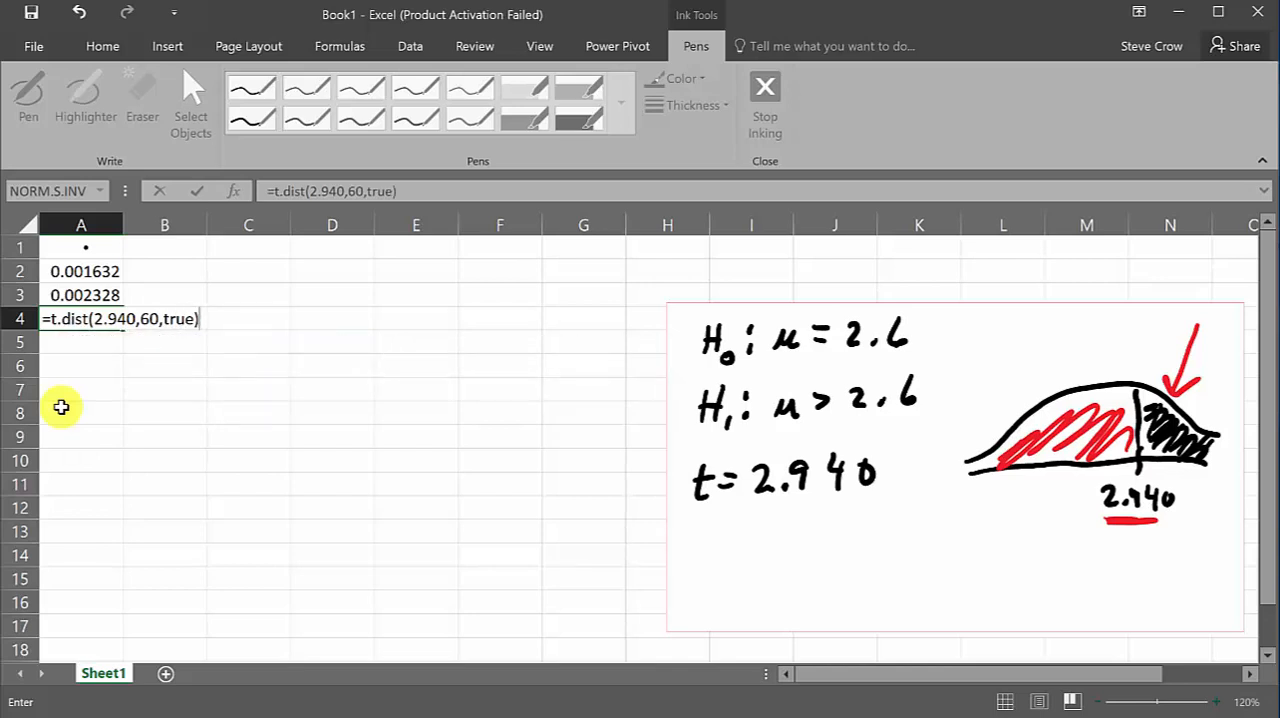
pyautogui.press('Return')
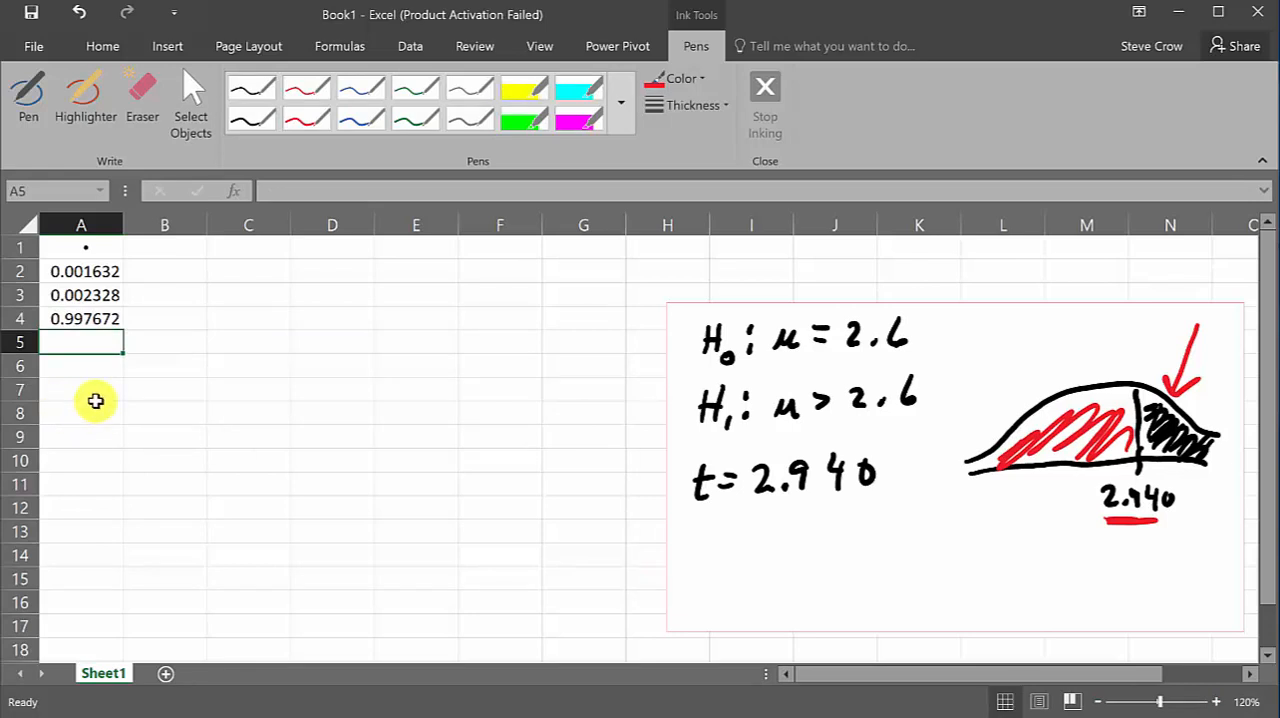
# Change the formula in cell A4 to =1-T.DIST(2.94,60,TRUE) to get the right-tail probability
pyautogui.click(87, 321)
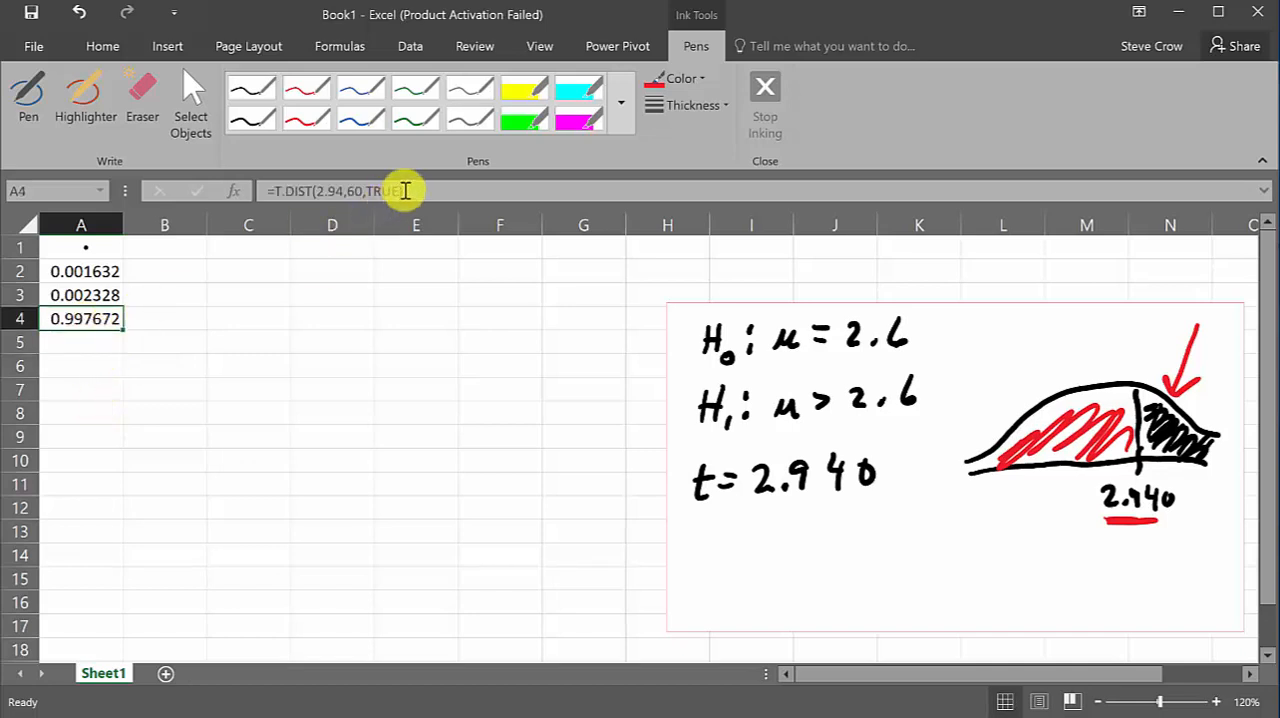
pyautogui.click(276, 192)
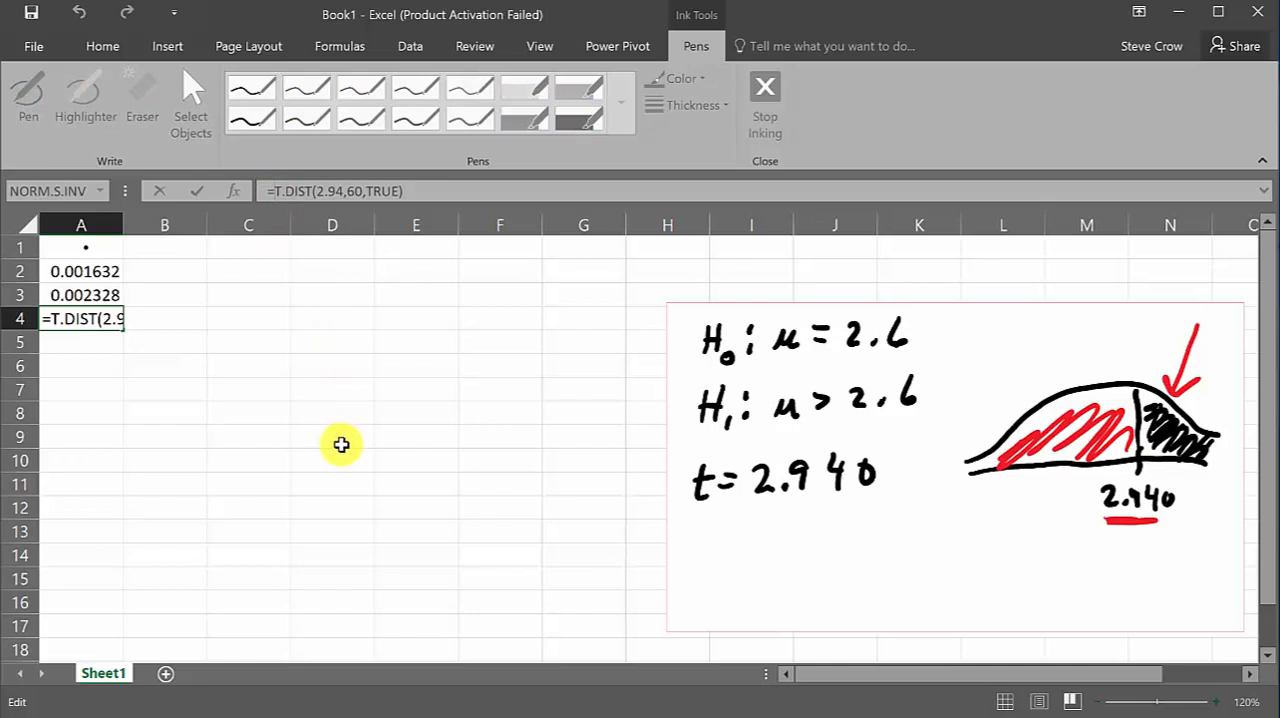
pyautogui.write('1-')
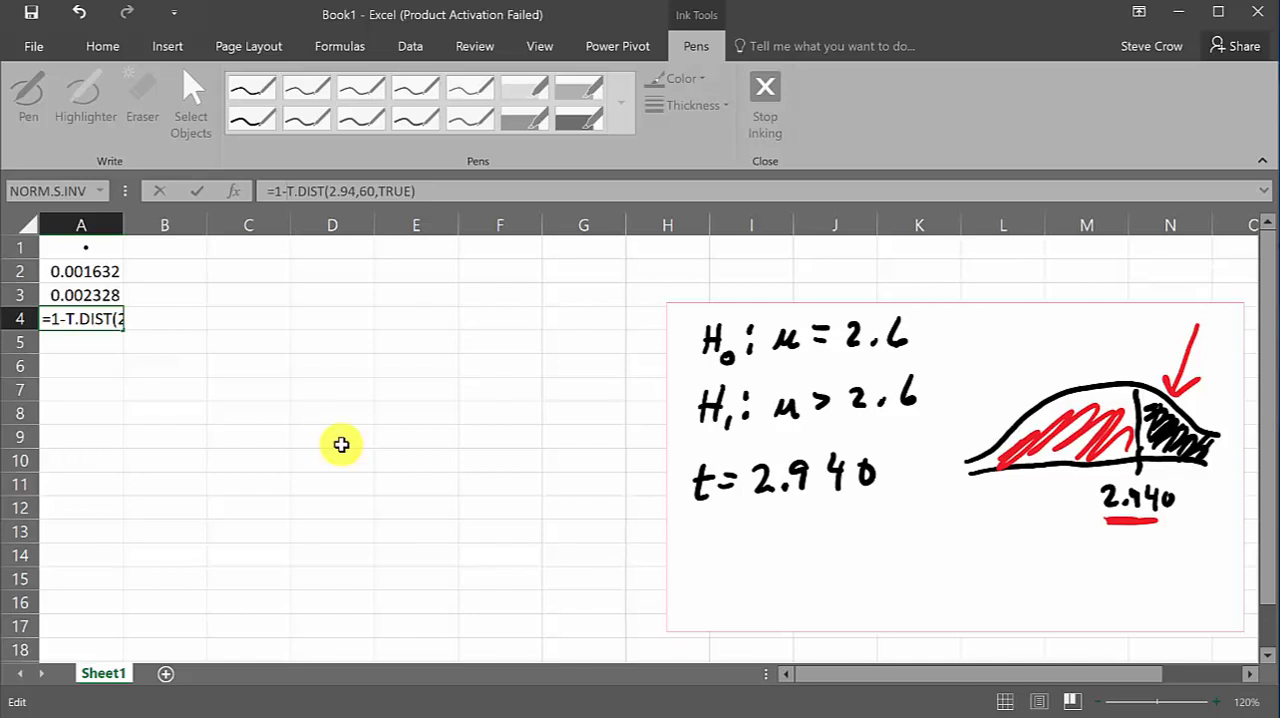
pyautogui.press('Return')
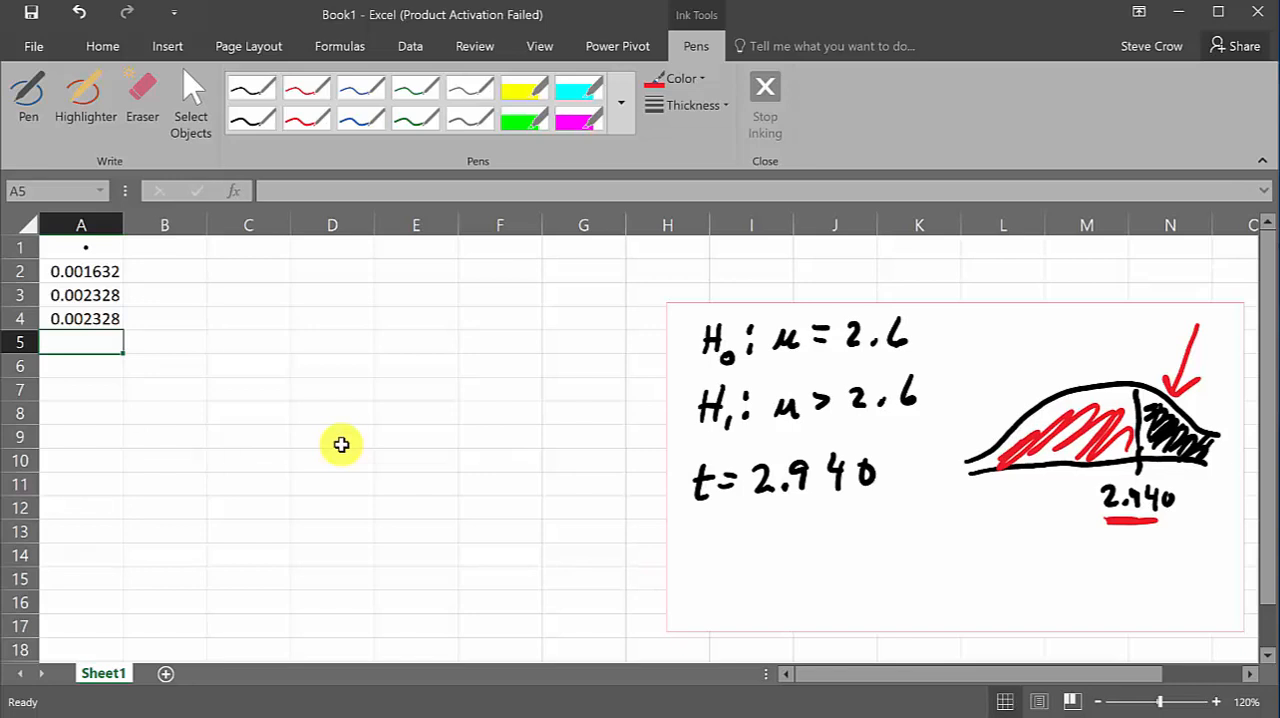
# Circle the alternative hypothesis μ > 2.6 in red ink
pyautogui.click(91, 296)
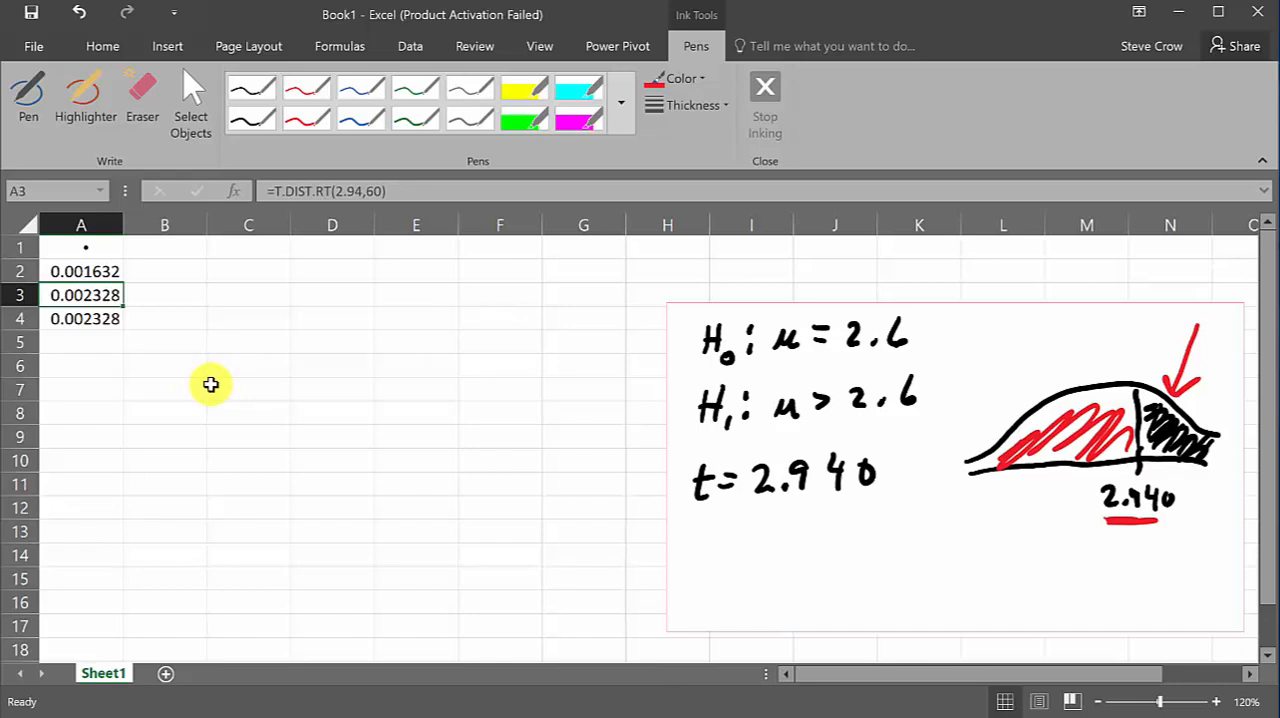
pyautogui.click(310, 86)
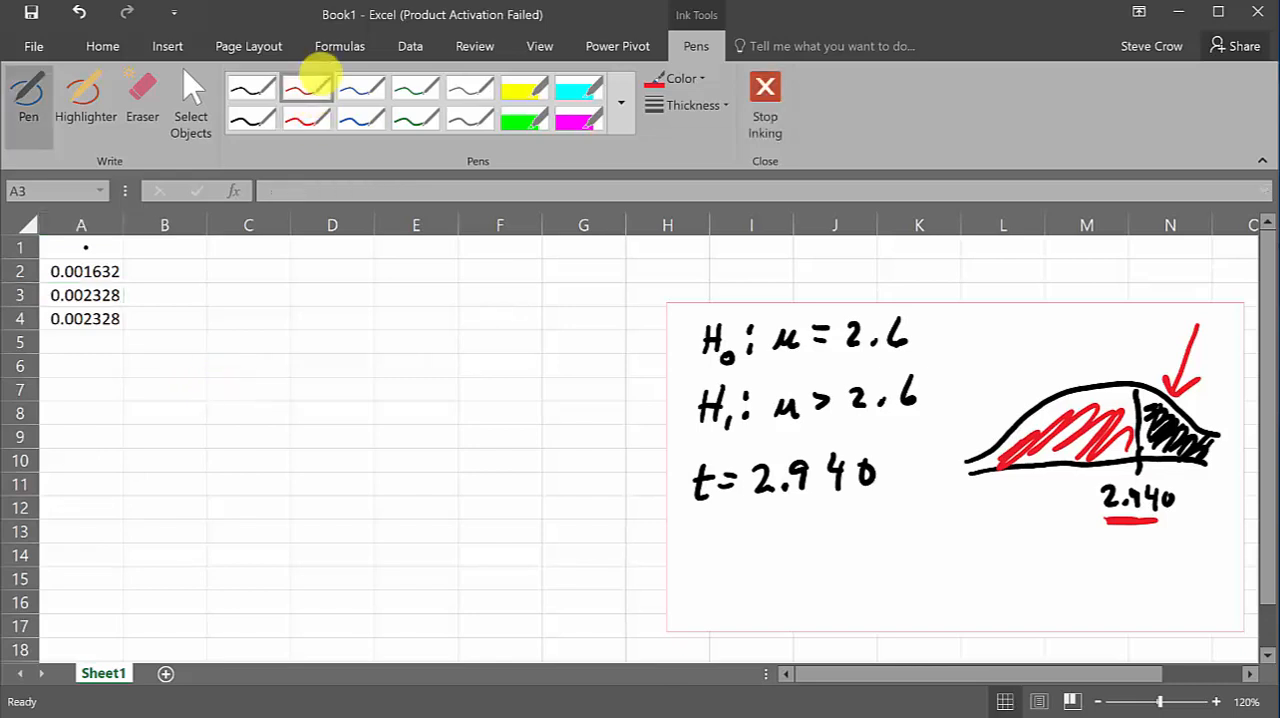
pyautogui.moveTo(760, 440)
pyautogui.mouseDown()
pyautogui.moveTo(849, 429)
pyautogui.moveTo(934, 363)
pyautogui.moveTo(781, 388)
pyautogui.moveTo(766, 438)
pyautogui.mouseUp()
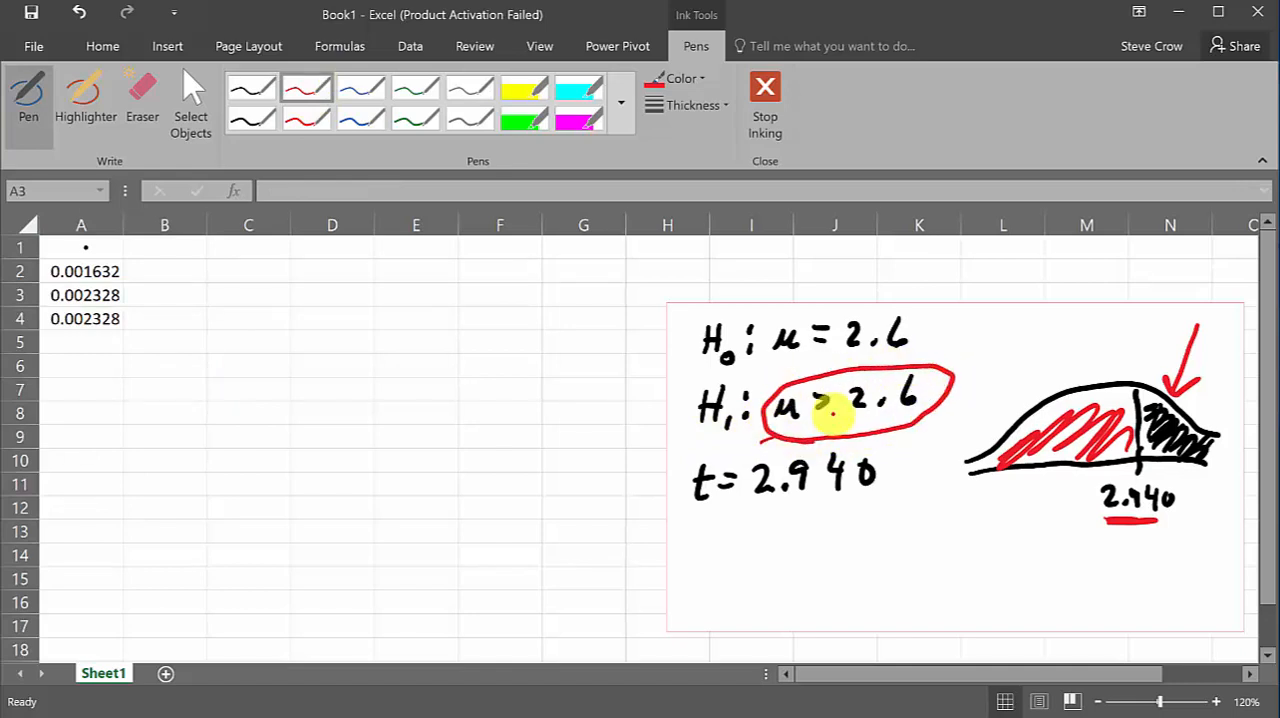
# Erase all old ink from the notes box and handwrite H0: μ = 9.5 and H1: μ ≠ 9.5 in black
pyautogui.click(143, 90)
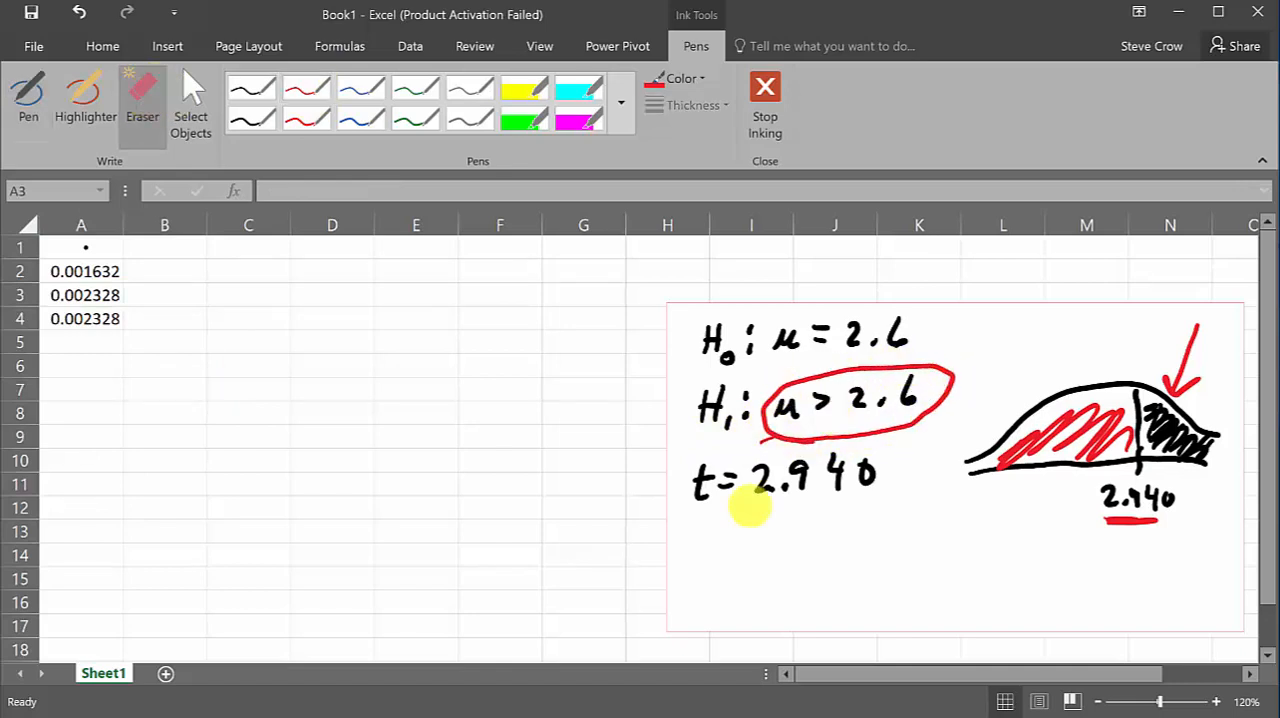
pyautogui.moveTo(706, 500)
pyautogui.mouseDown()
pyautogui.moveTo(720, 478)
pyautogui.moveTo(848, 478)
pyautogui.moveTo(846, 449)
pyautogui.moveTo(785, 438)
pyautogui.moveTo(934, 386)
pyautogui.moveTo(757, 406)
pyautogui.moveTo(718, 345)
pyautogui.moveTo(857, 334)
pyautogui.moveTo(1134, 360)
pyautogui.moveTo(1172, 345)
pyautogui.moveTo(1129, 420)
pyautogui.moveTo(1166, 506)
pyautogui.moveTo(1103, 477)
pyautogui.mouseUp()
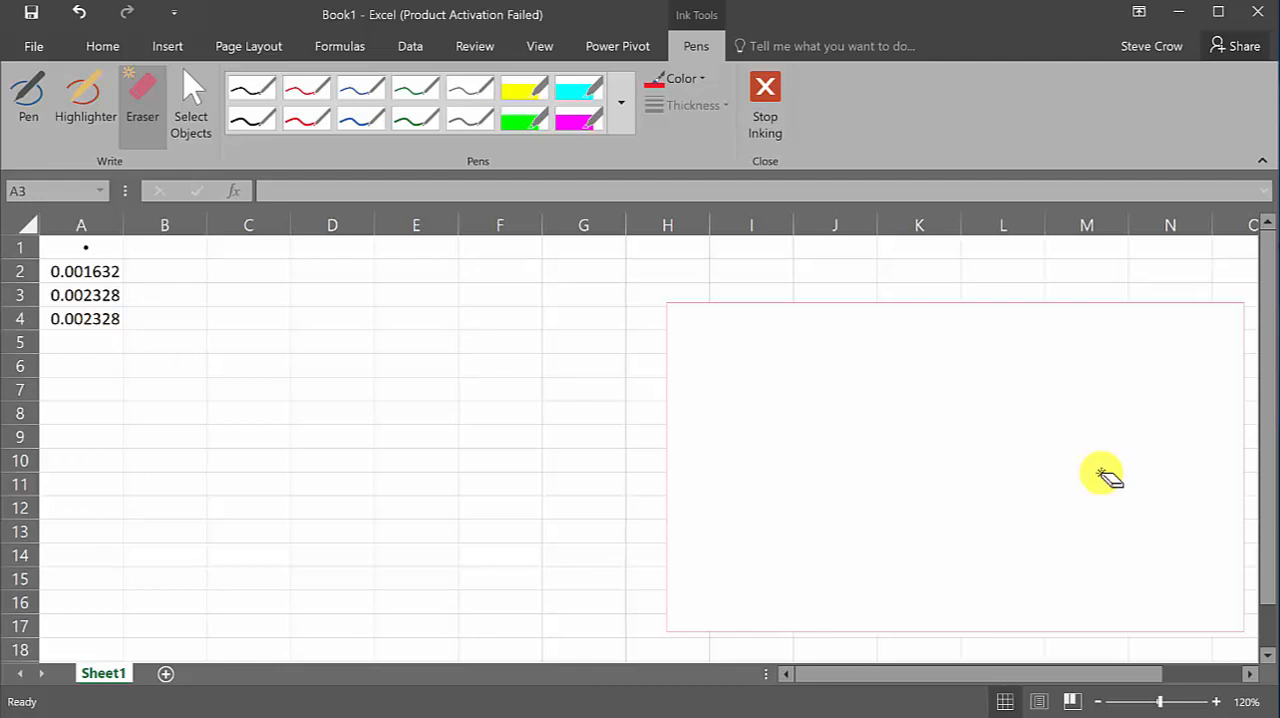
pyautogui.click(251, 88)
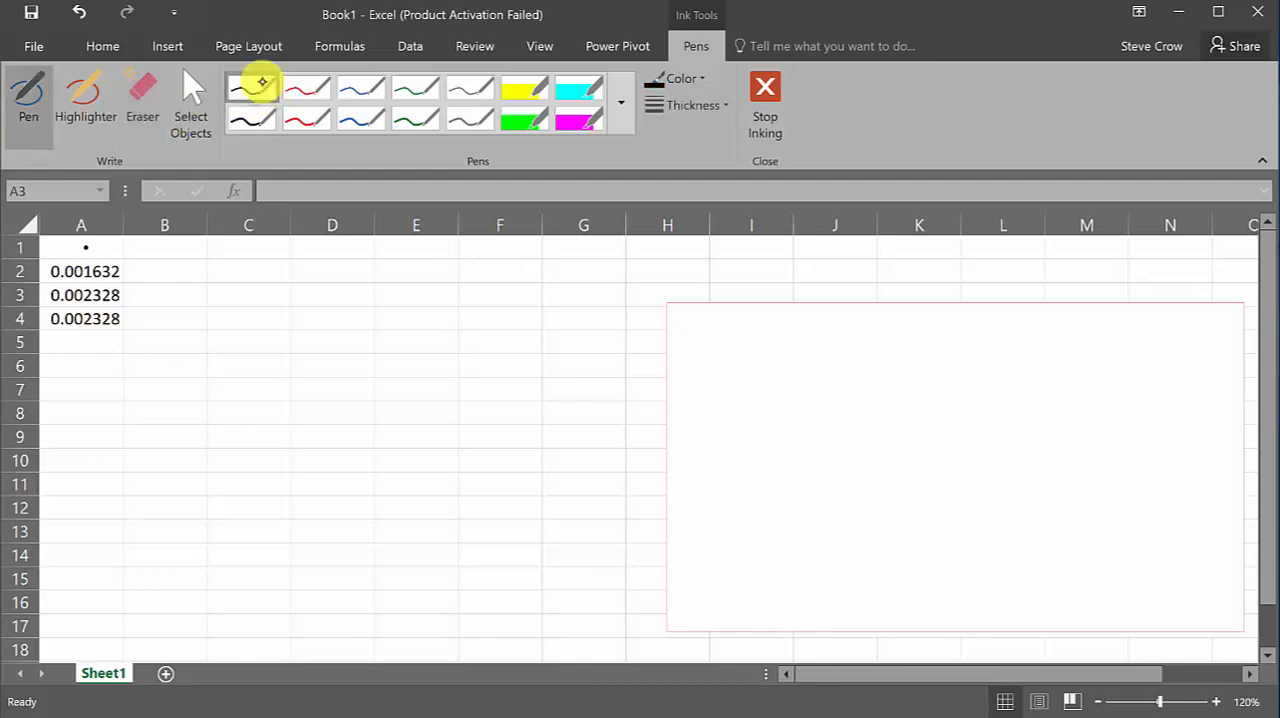
pyautogui.moveTo(699, 327)
pyautogui.mouseDown()
pyautogui.moveTo(697, 355)
pyautogui.moveTo(712, 355)
pyautogui.mouseUp()
pyautogui.moveTo(698, 345)
pyautogui.mouseDown()
pyautogui.moveTo(721, 342)
pyautogui.moveTo(734, 360)
pyautogui.moveTo(857, 331)
pyautogui.moveTo(853, 346)
pyautogui.mouseUp()
pyautogui.moveTo(870, 338)
pyautogui.mouseDown()
pyautogui.moveTo(866, 348)
pyautogui.moveTo(918, 318)
pyautogui.mouseUp()
pyautogui.moveTo(694, 400)
pyautogui.mouseDown()
pyautogui.moveTo(694, 422)
pyautogui.moveTo(715, 424)
pyautogui.moveTo(717, 410)
pyautogui.moveTo(732, 431)
pyautogui.mouseUp()
pyautogui.click(754, 413)
pyautogui.moveTo(750, 390)
pyautogui.mouseDown()
pyautogui.moveTo(808, 417)
pyautogui.moveTo(840, 395)
pyautogui.moveTo(846, 408)
pyautogui.moveTo(828, 420)
pyautogui.moveTo(914, 406)
pyautogui.moveTo(952, 376)
pyautogui.mouseUp()
pyautogui.click(893, 404)
# Handwrite t = 1.250 and d.f. 24 in black below the two hypotheses
pyautogui.click(706, 462)
pyautogui.moveTo(706, 464); pyautogui.dragTo(716, 496)
pyautogui.moveTo(692, 477); pyautogui.dragTo(745, 474)
pyautogui.moveTo(731, 486); pyautogui.dragTo(746, 485)
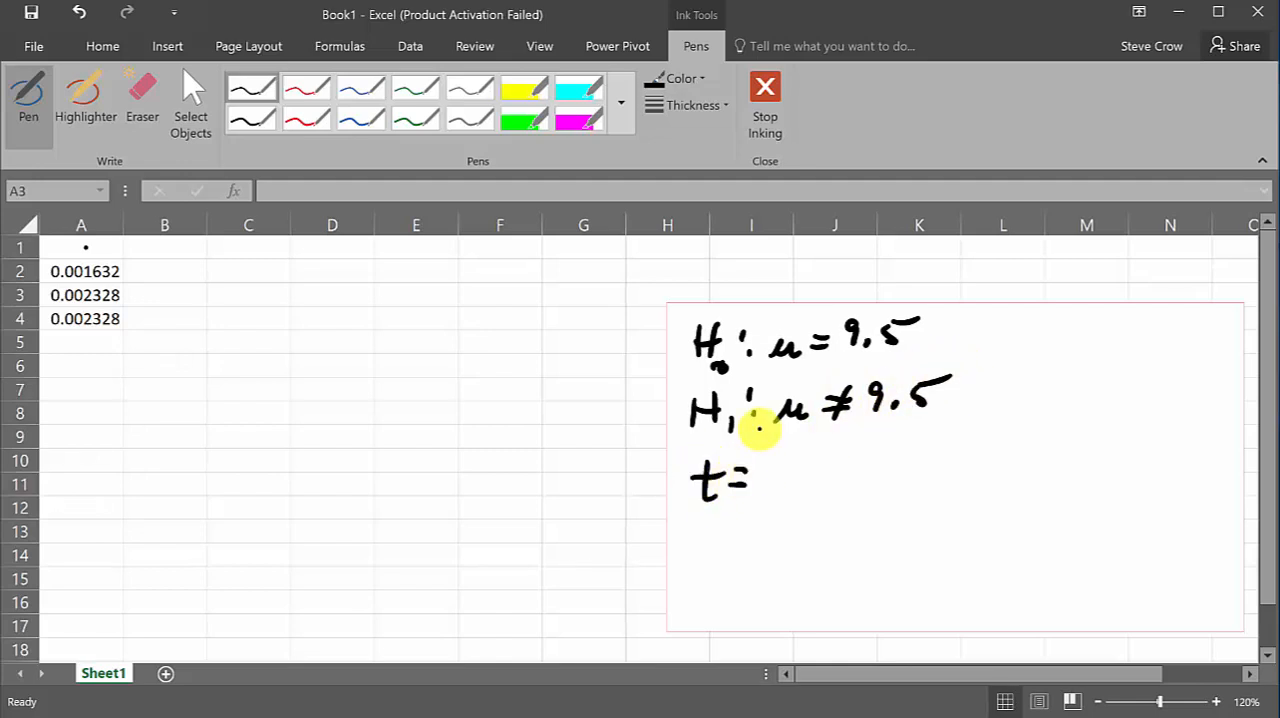
pyautogui.moveTo(782, 466)
pyautogui.mouseDown()
pyautogui.moveTo(785, 487)
pyautogui.moveTo(852, 479)
pyautogui.moveTo(887, 455)
pyautogui.mouseUp()
pyautogui.click(800, 481)
pyautogui.moveTo(895, 459); pyautogui.dragTo(897, 459)
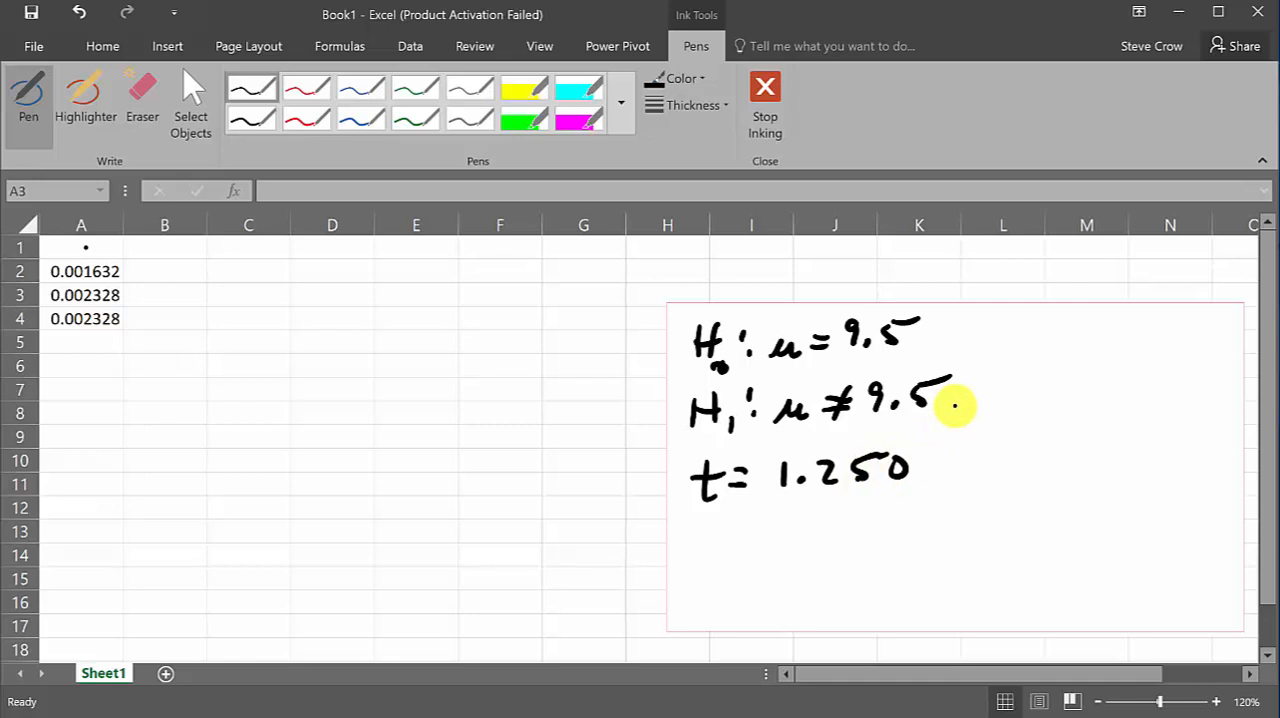
pyautogui.moveTo(704, 558)
pyautogui.mouseDown()
pyautogui.moveTo(693, 574)
pyautogui.moveTo(766, 557)
pyautogui.moveTo(820, 570)
pyautogui.mouseUp()
pyautogui.click(722, 570)
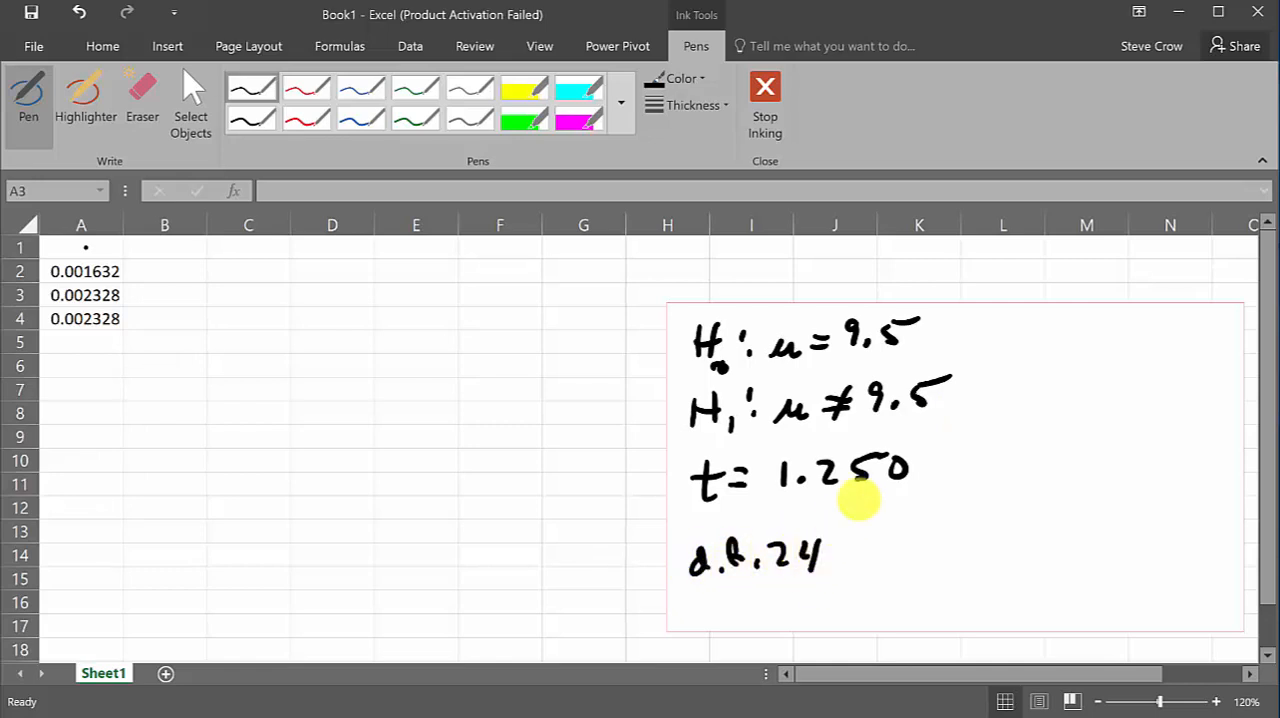
# Draw a bell curve beside the notes with cutoffs labelled -1.250 and 1.250, and shade both tails in black
pyautogui.moveTo(955, 516); pyautogui.dragTo(1209, 495)
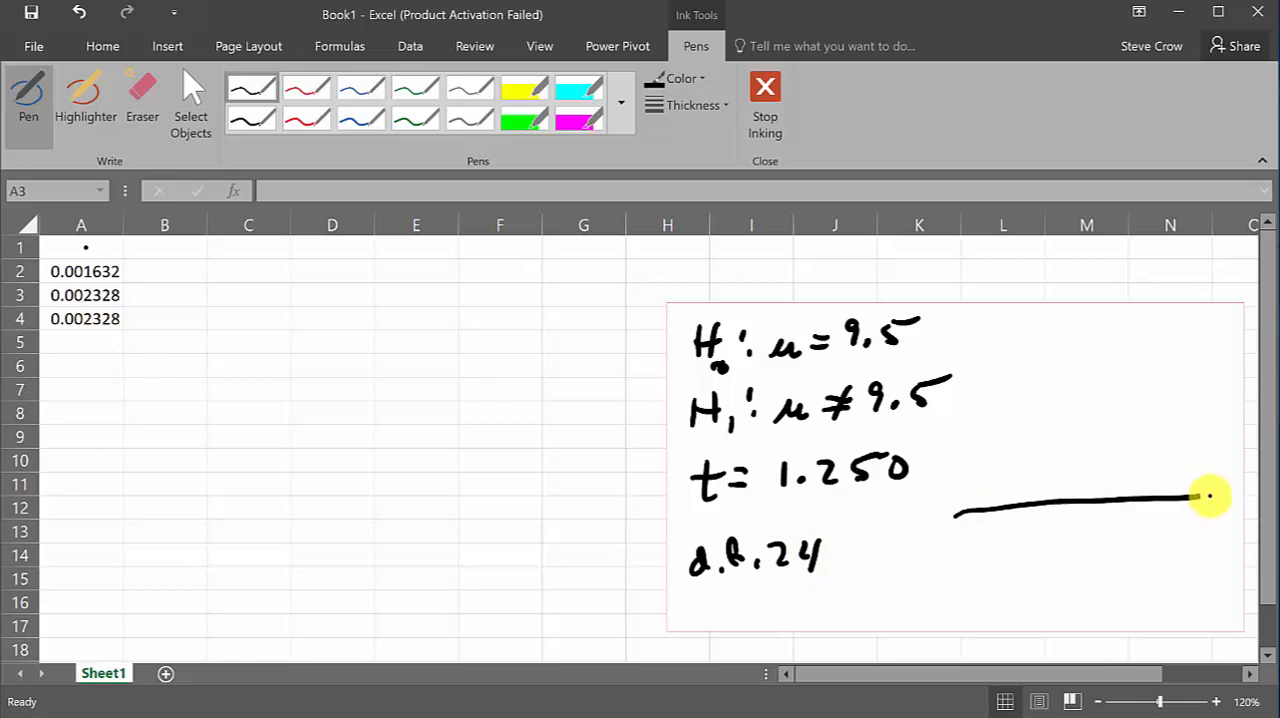
pyautogui.moveTo(960, 497)
pyautogui.mouseDown()
pyautogui.moveTo(1014, 457)
pyautogui.moveTo(1171, 443)
pyautogui.moveTo(1237, 478)
pyautogui.mouseUp()
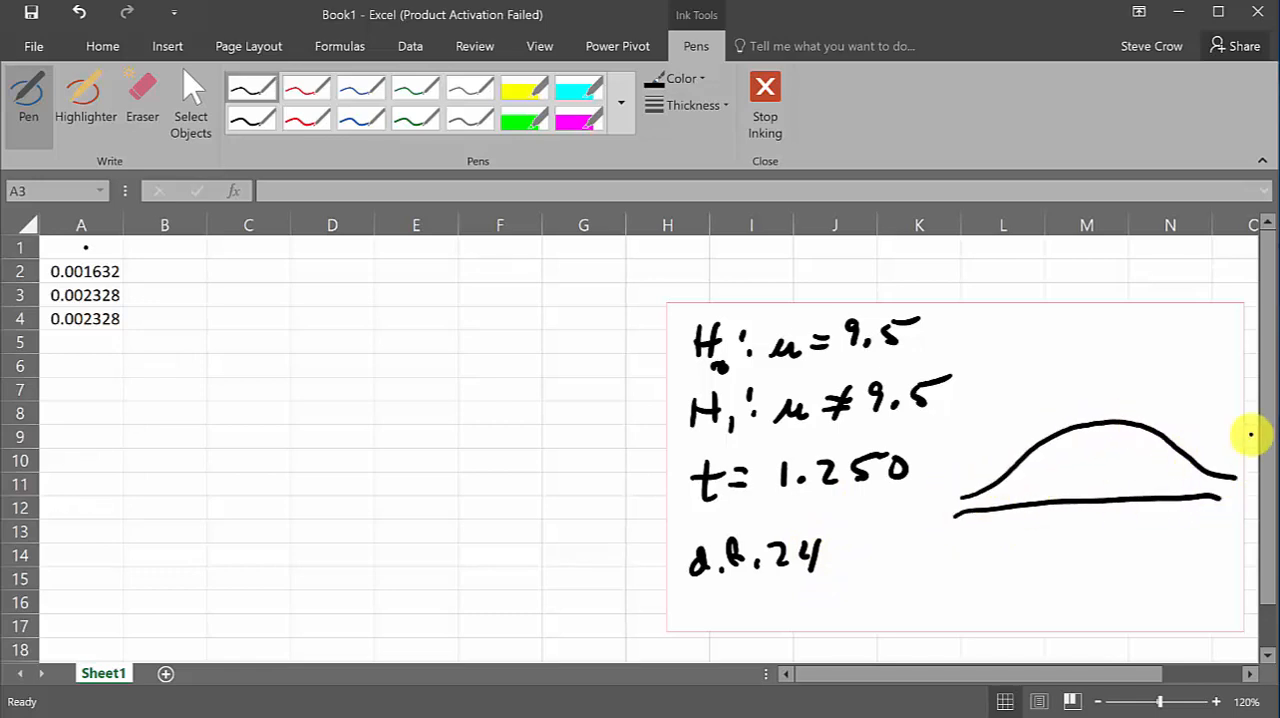
pyautogui.moveTo(1021, 494); pyautogui.dragTo(1021, 512)
pyautogui.moveTo(984, 533)
pyautogui.mouseDown()
pyautogui.moveTo(1041, 546)
pyautogui.moveTo(1065, 530)
pyautogui.mouseUp()
pyautogui.click(1012, 543)
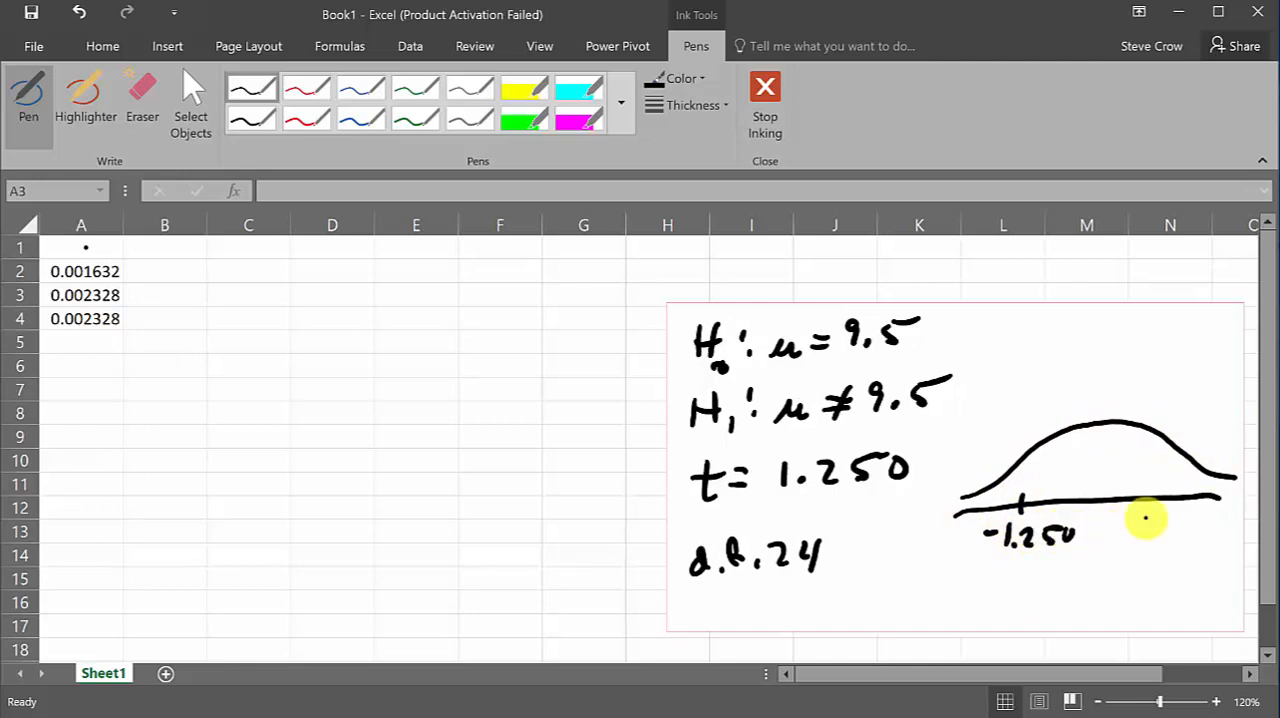
pyautogui.moveTo(1157, 488)
pyautogui.mouseDown()
pyautogui.moveTo(1144, 538)
pyautogui.moveTo(1198, 538)
pyautogui.moveTo(1215, 524)
pyautogui.moveTo(1157, 436)
pyautogui.mouseUp()
pyautogui.click(1153, 537)
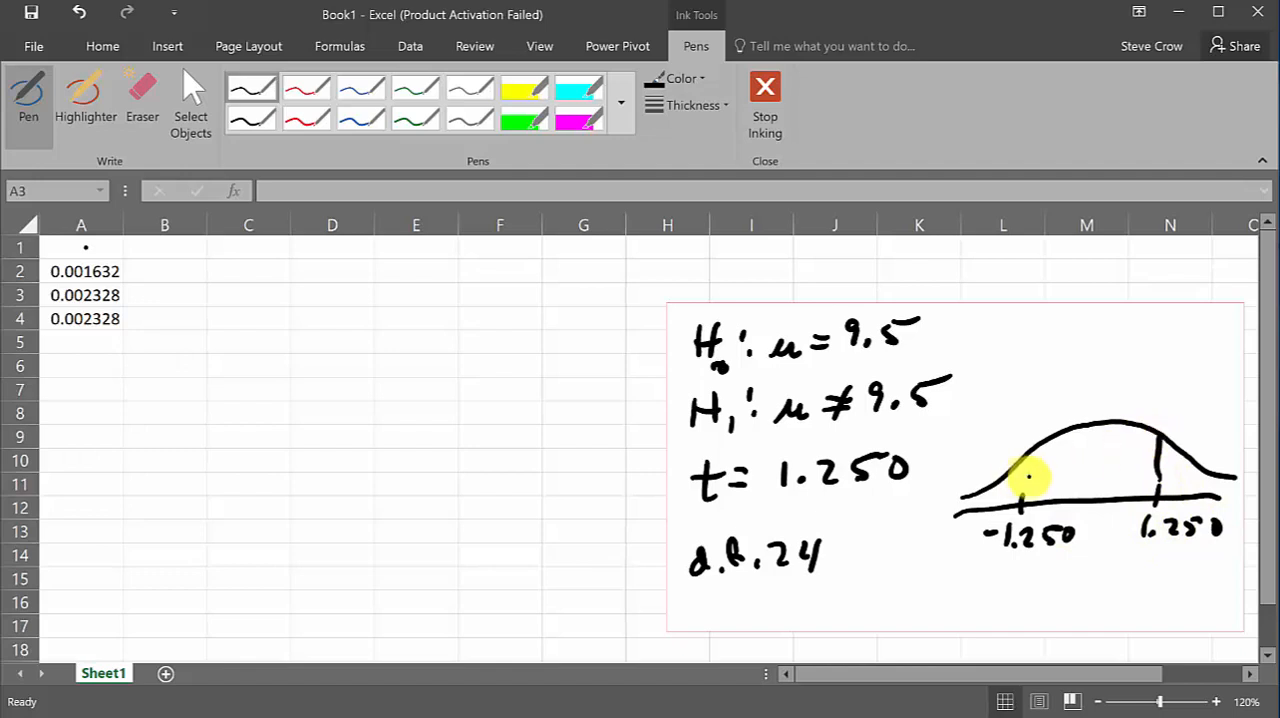
pyautogui.moveTo(1021, 465)
pyautogui.mouseDown()
pyautogui.moveTo(1021, 495)
pyautogui.moveTo(1014, 480)
pyautogui.moveTo(993, 496)
pyautogui.moveTo(1014, 489)
pyautogui.mouseUp()
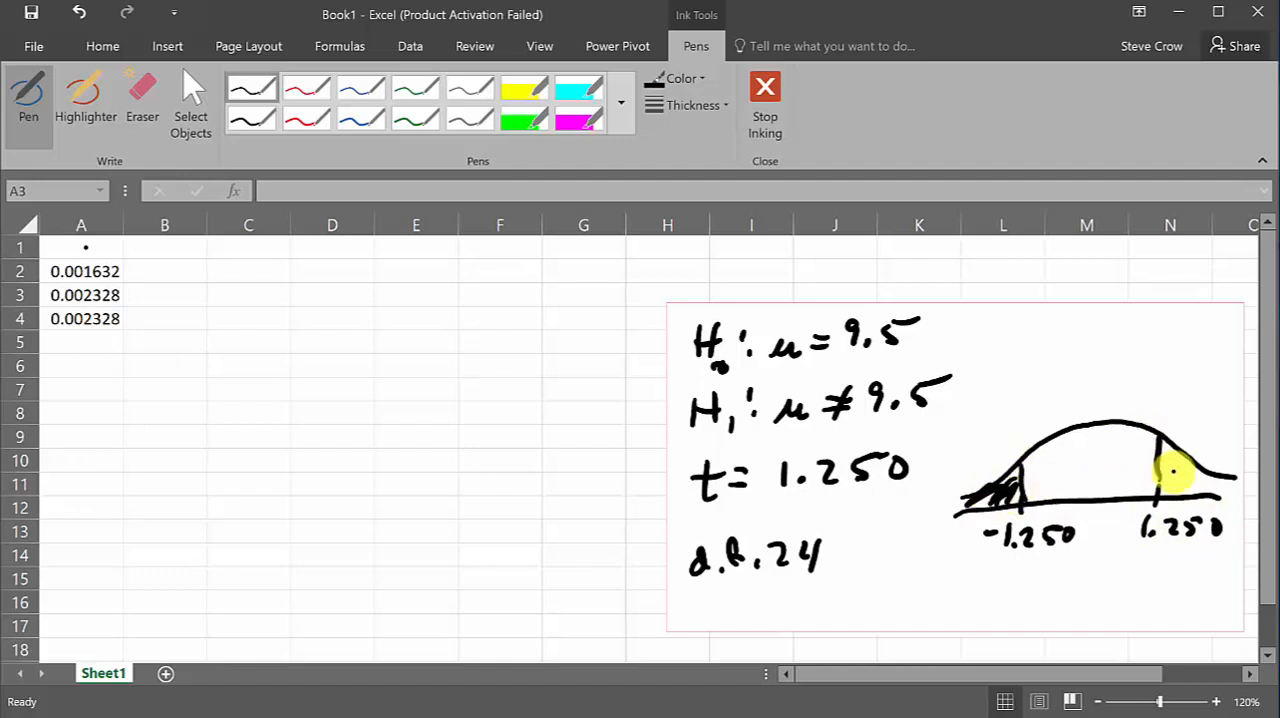
pyautogui.moveTo(1173, 470)
pyautogui.mouseDown()
pyautogui.moveTo(1157, 471)
pyautogui.moveTo(1228, 482)
pyautogui.mouseUp()
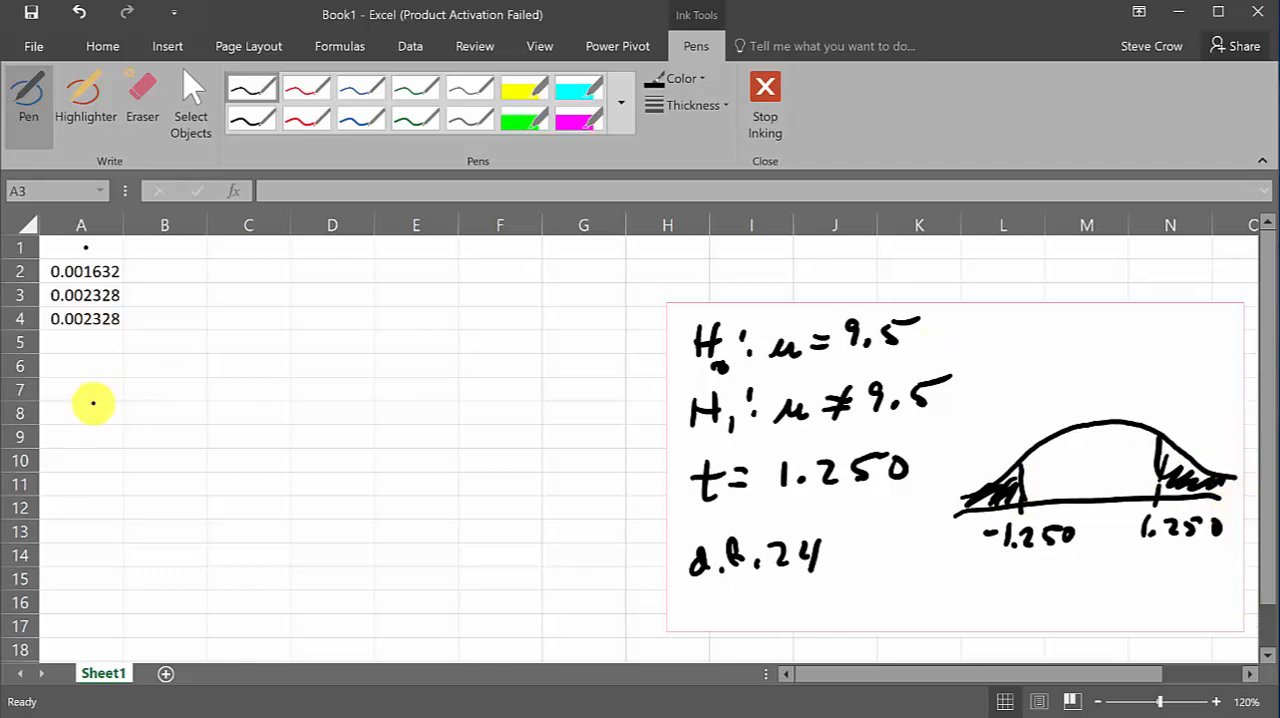
# Leave inking mode and try to enter =t.dist.2t(1,25,24) in cell A5 for the two-tailed p-value
pyautogui.click(205, 117)
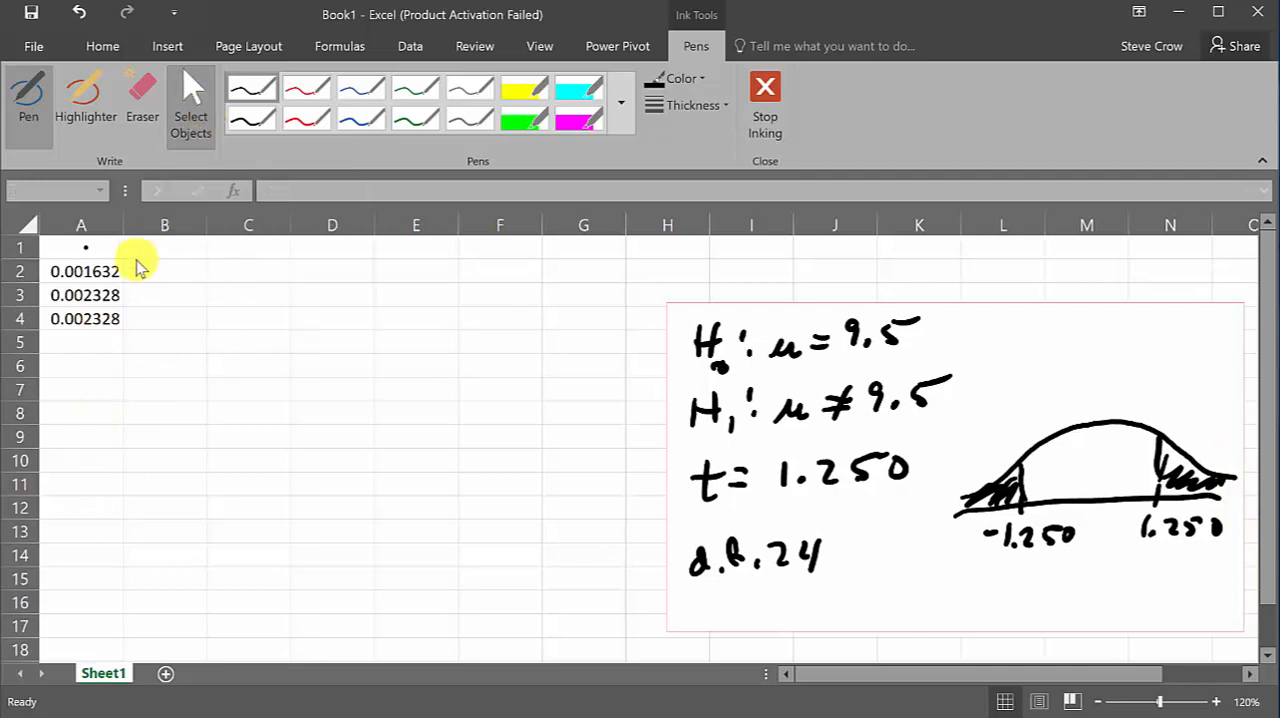
pyautogui.click(80, 346)
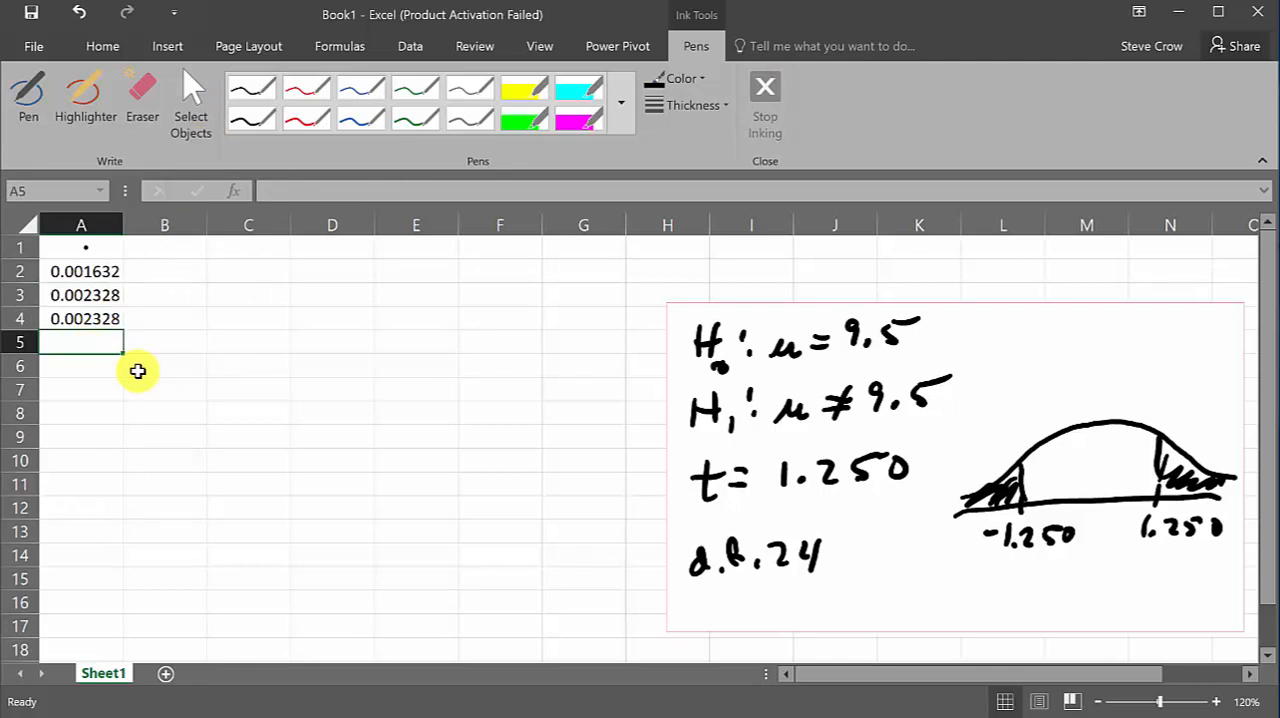
pyautogui.write('=t')
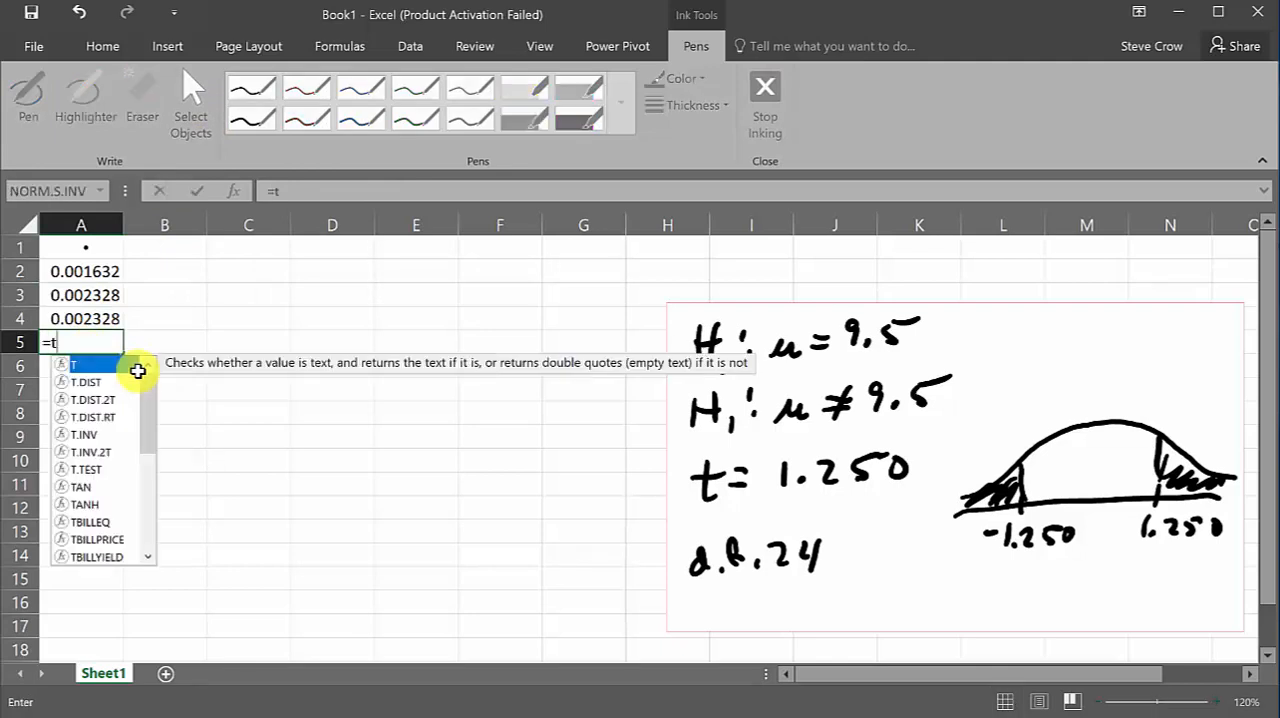
pyautogui.write(',dist')
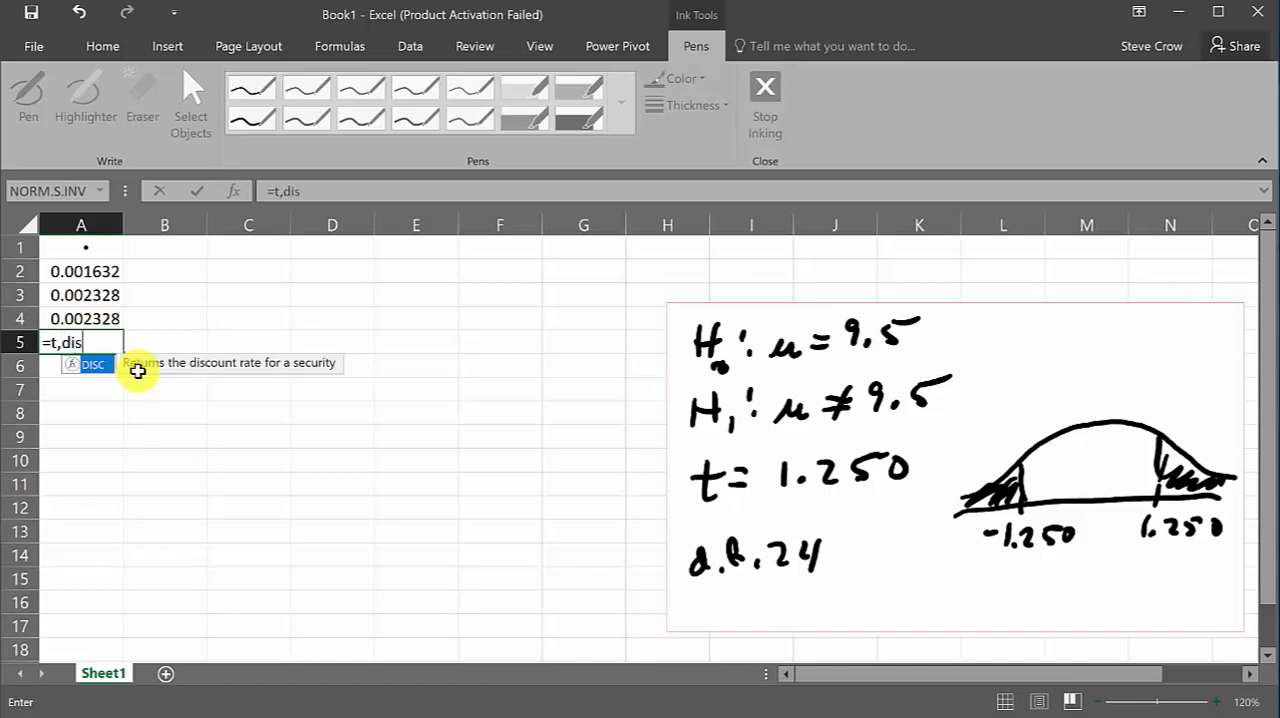
pyautogui.press('BackSpace')
pyautogui.press('BackSpace')
pyautogui.press('BackSpace')
pyautogui.press('BackSpace')
pyautogui.press('BackSpace')
pyautogui.write('.')
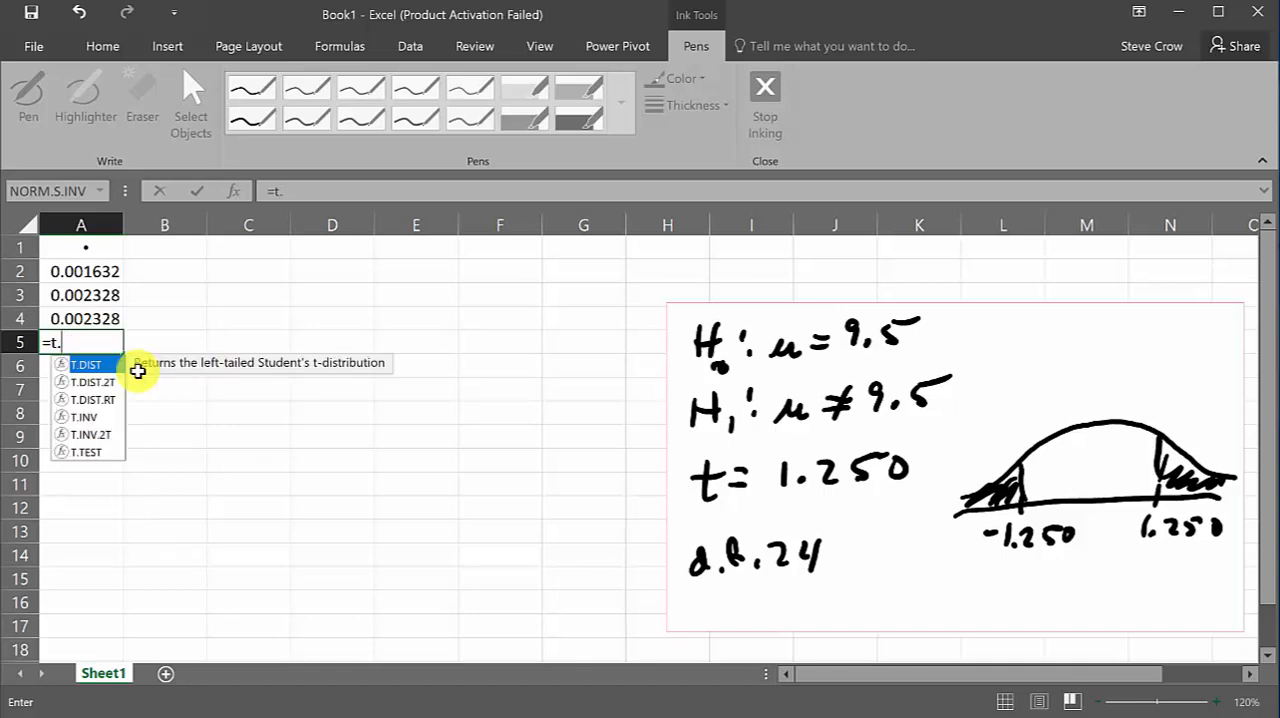
pyautogui.write('dist.')
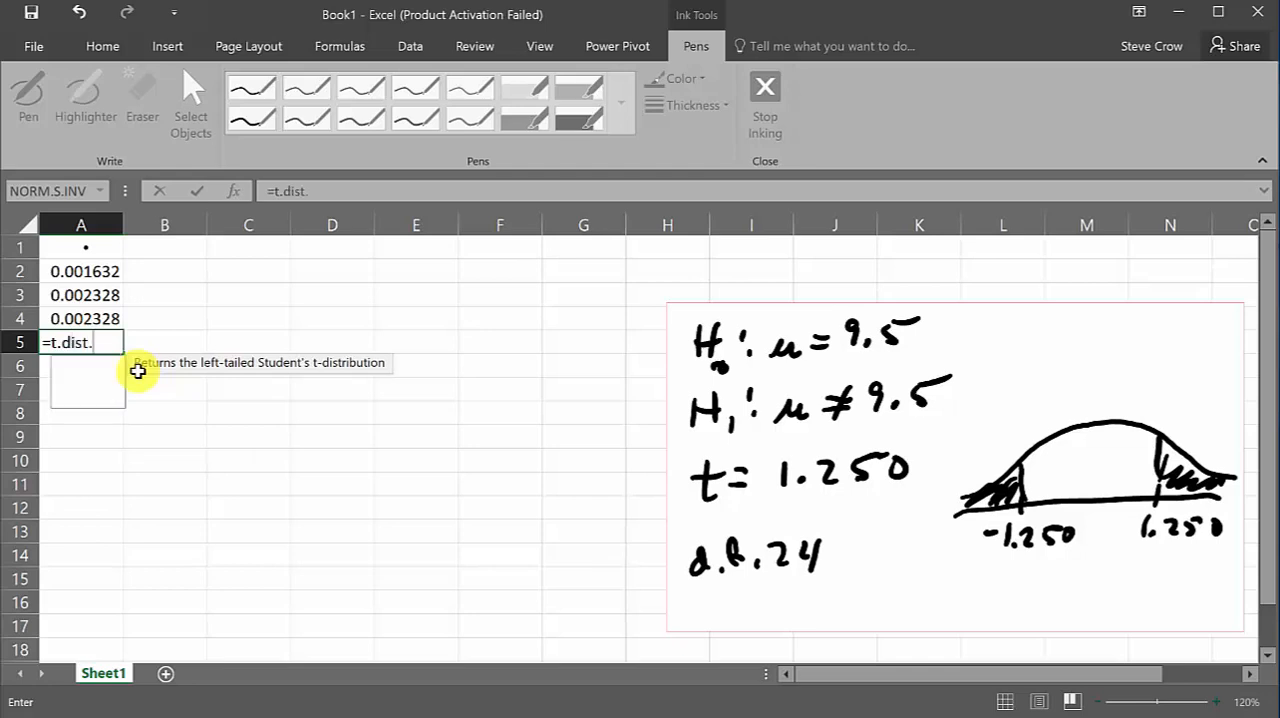
pyautogui.write('2t')
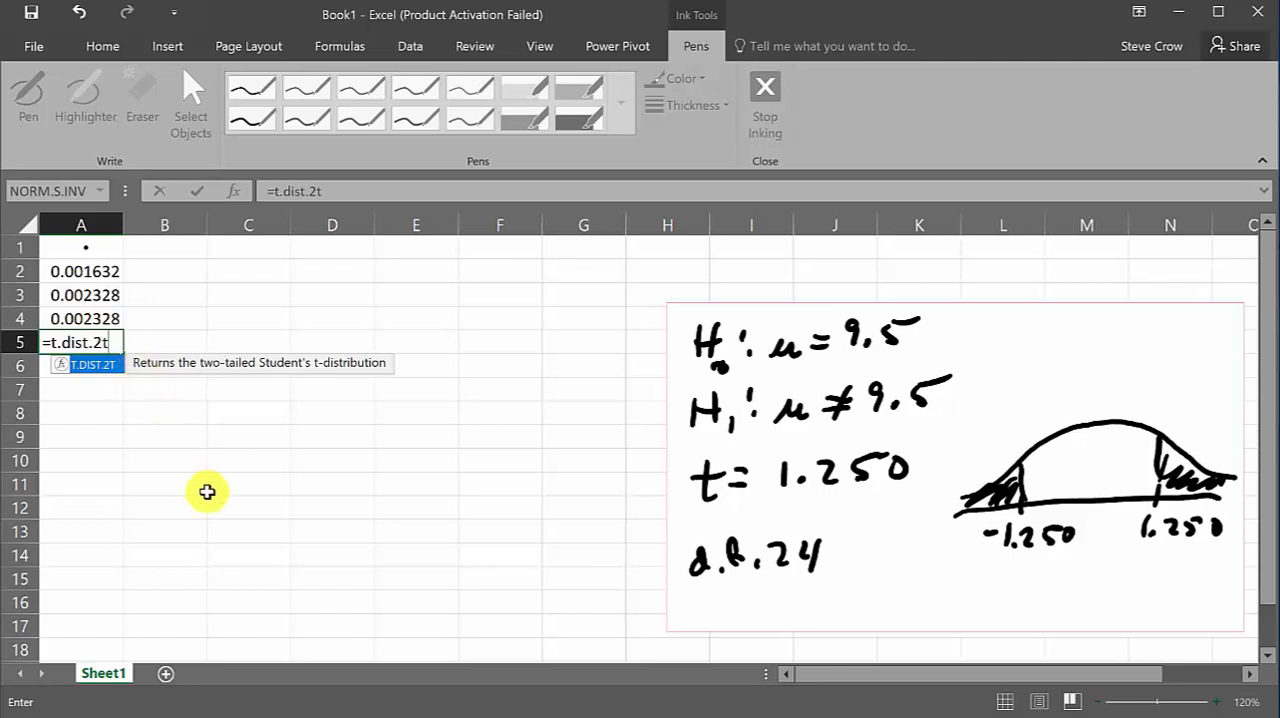
pyautogui.write('(')
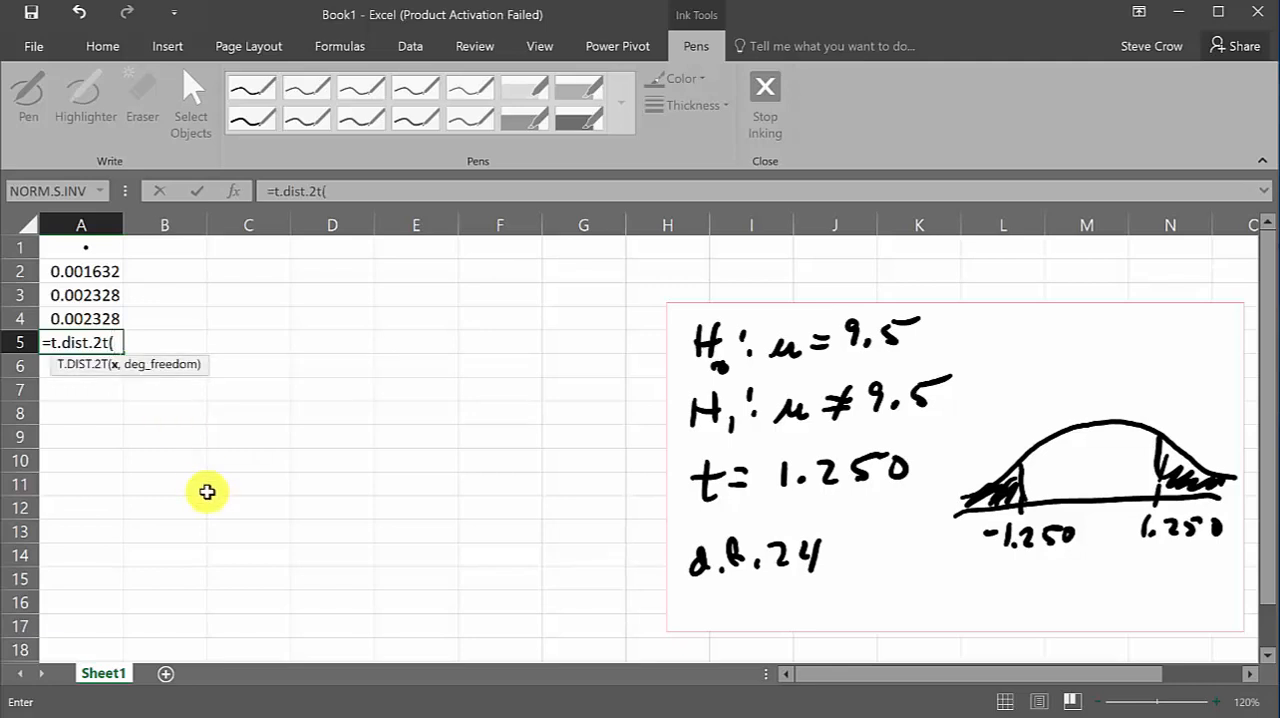
pyautogui.write('1,25')
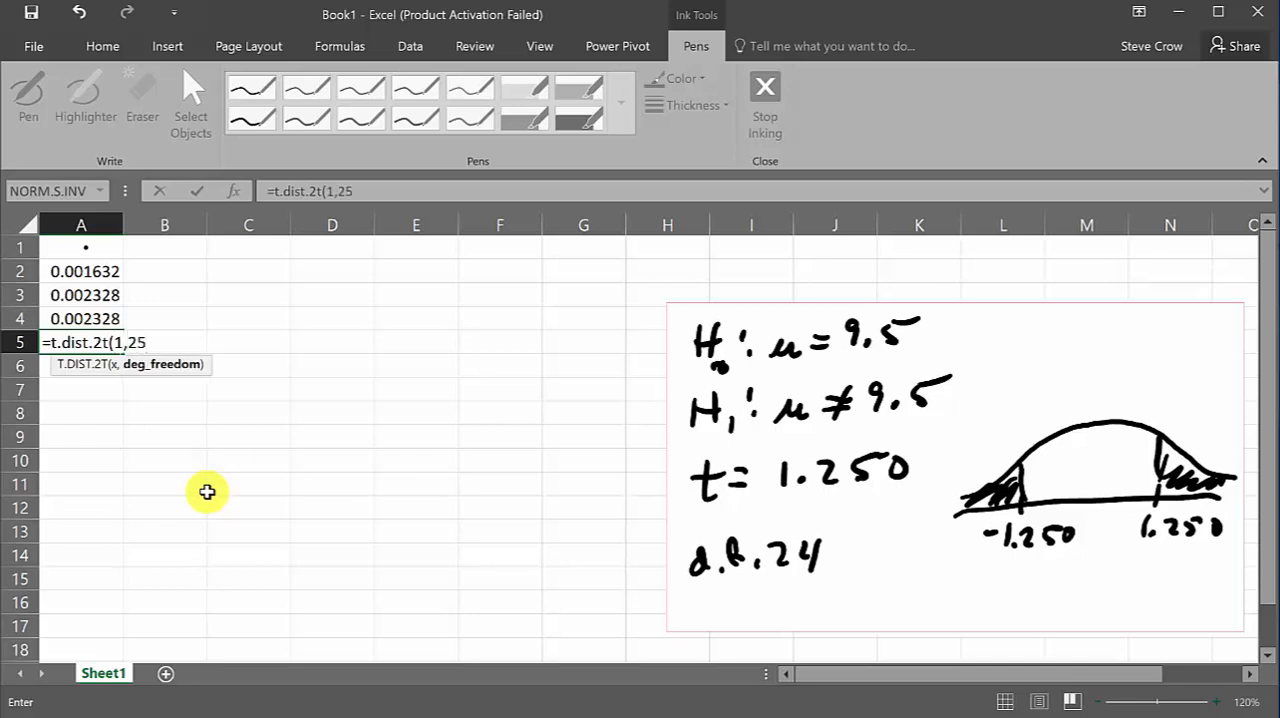
pyautogui.write(',24')
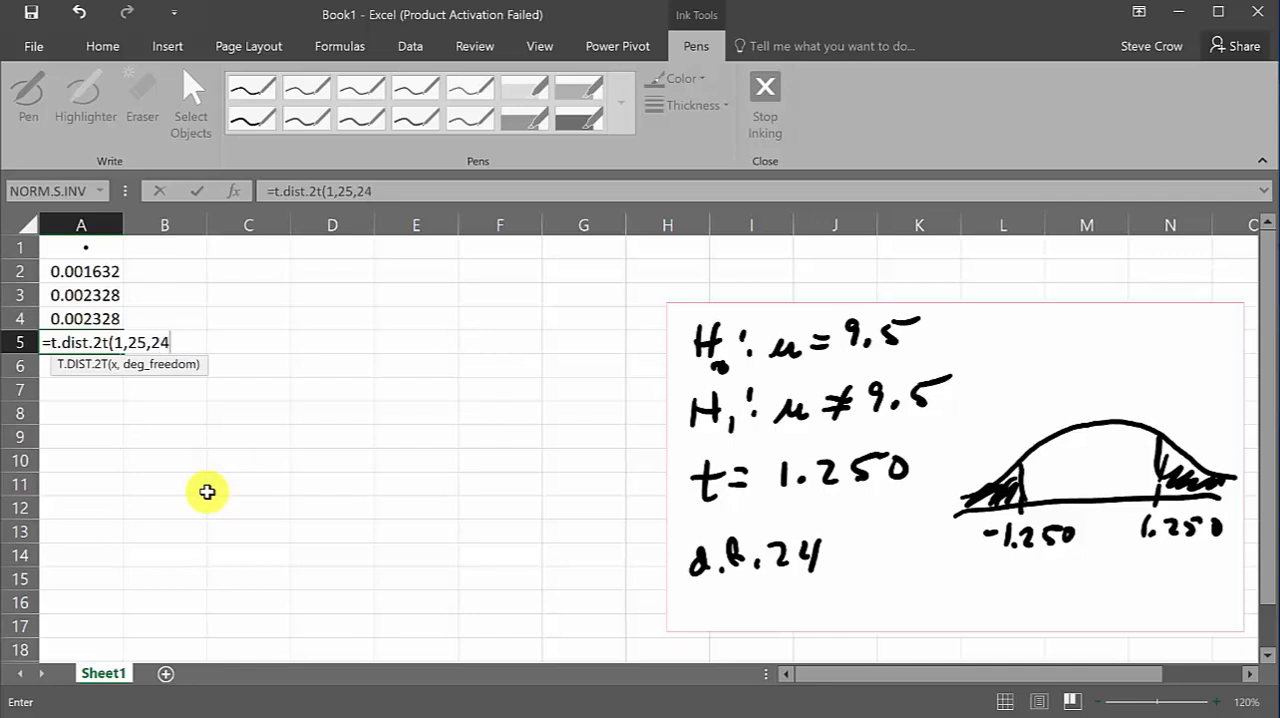
pyautogui.write(')')
pyautogui.press('Return')
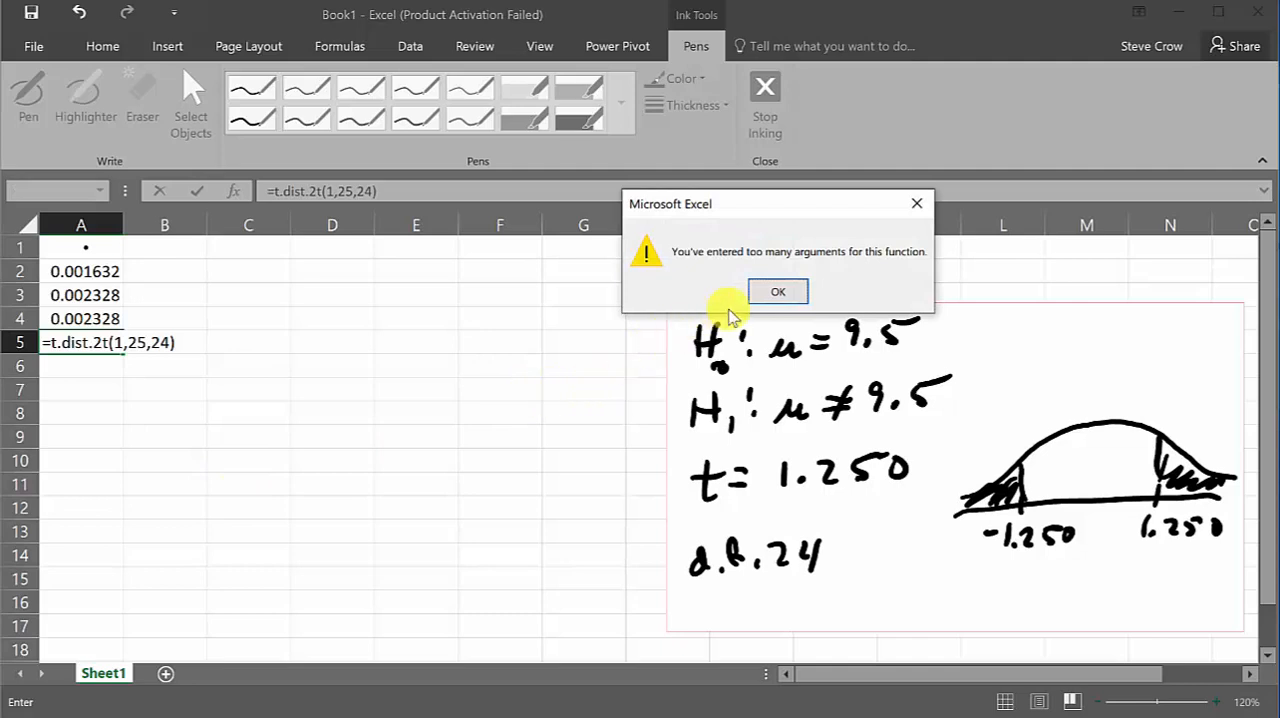
pyautogui.click(782, 291)
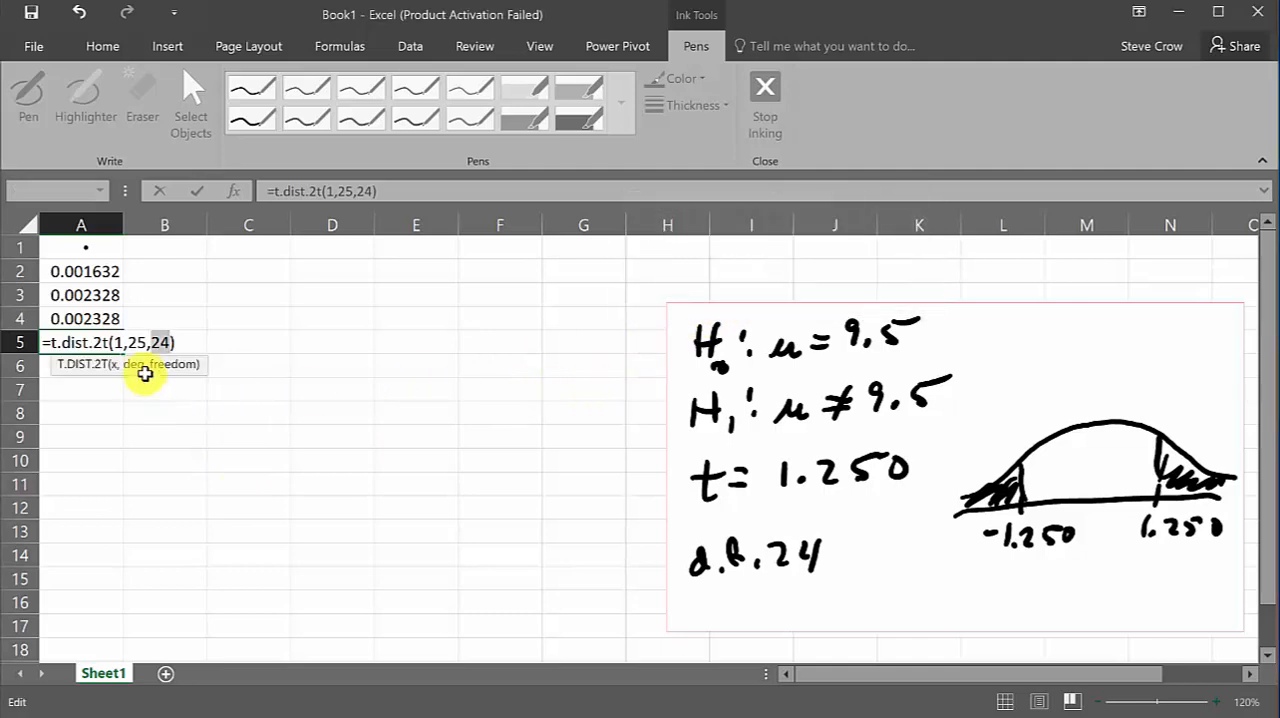
# Correct the formula in cell A5 to =t.dist.2t(1.25,24)
pyautogui.click(337, 193)
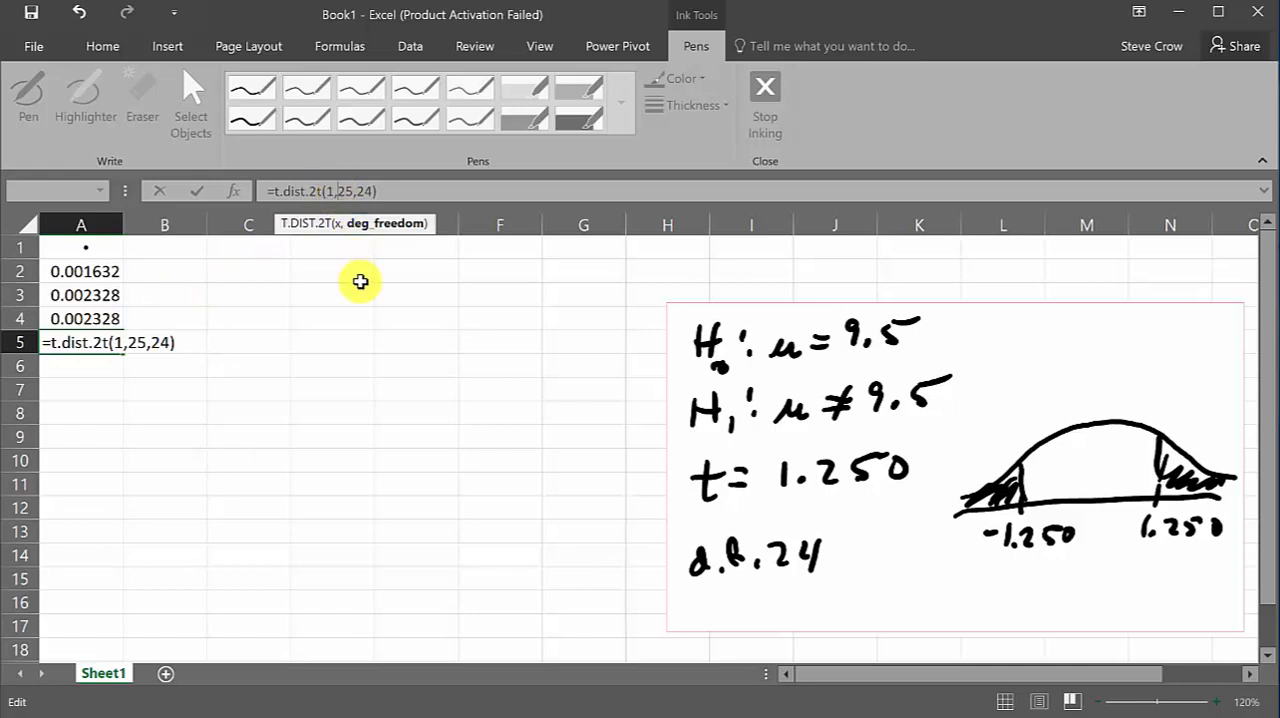
pyautogui.press('BackSpace')
pyautogui.write('.')
pyautogui.press('Return')
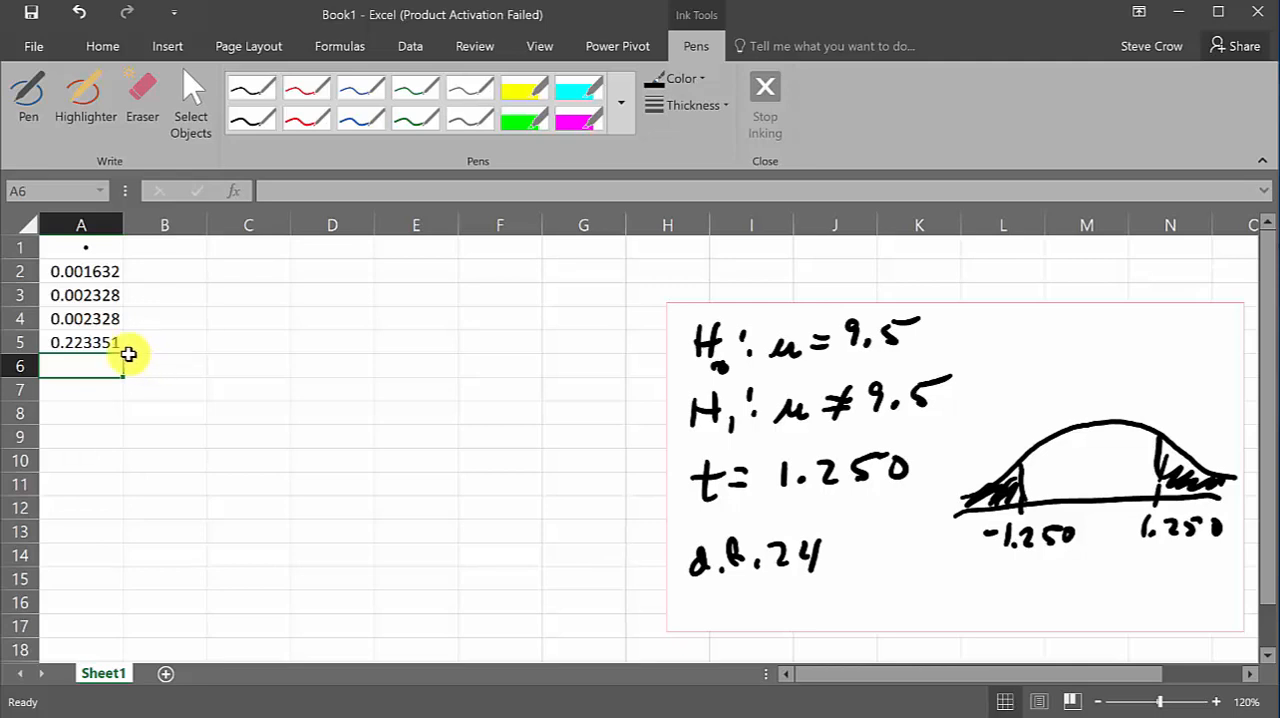
# Label the p-value in A5 by entering Two Tailed in cell B5
pyautogui.click(145, 342)
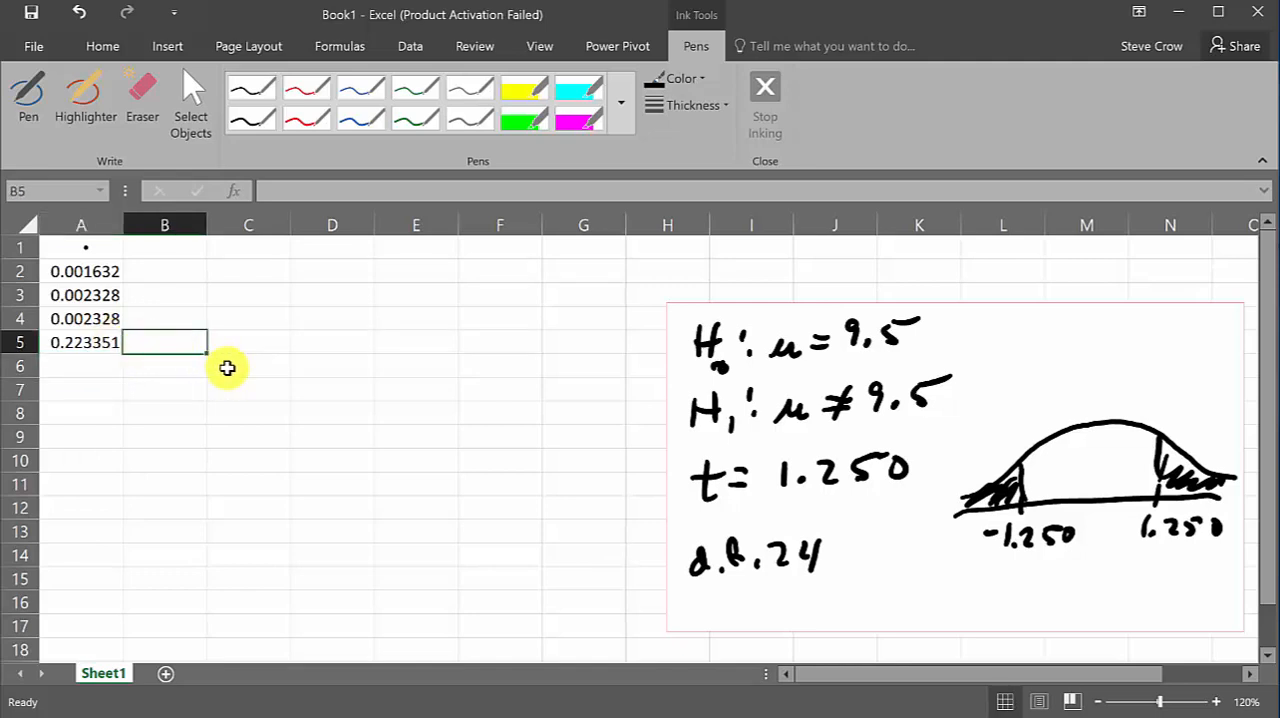
pyautogui.write('Two Tailed')
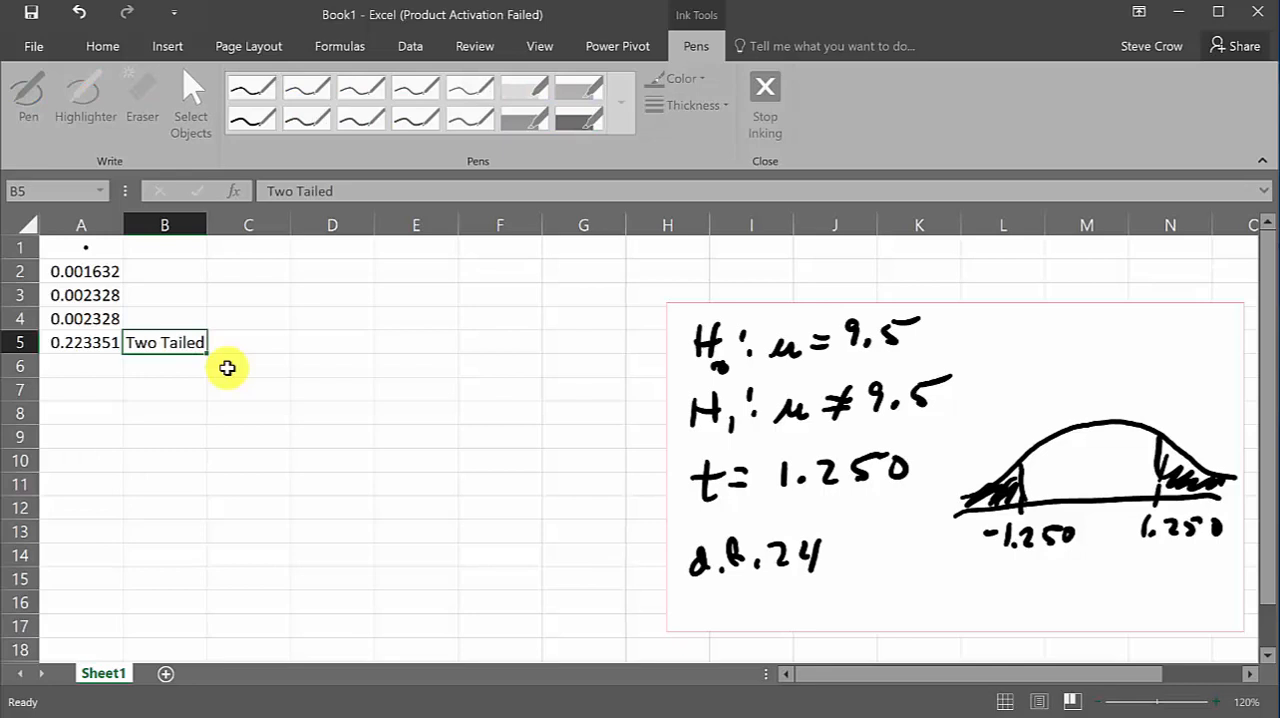
pyautogui.press('Return')
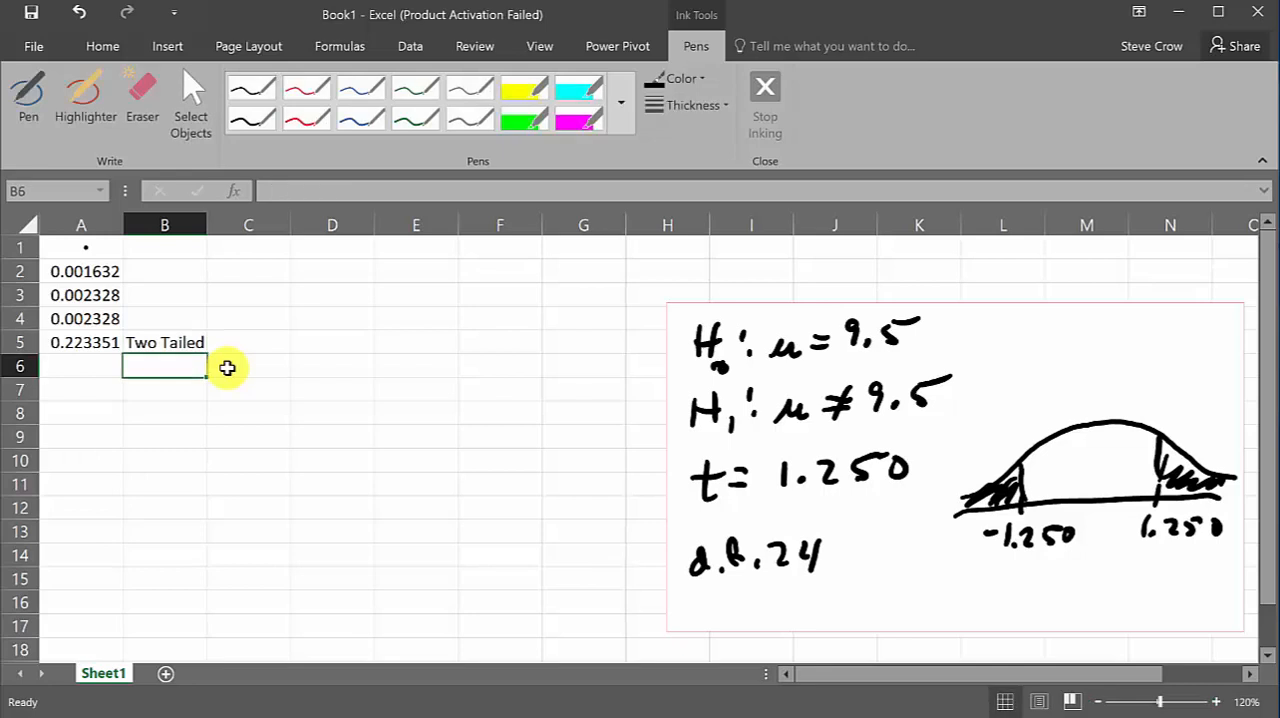
# Enter =t.dist(-1.250,24,true) in cell A6 to get the left-tail area for the two-tailed test
pyautogui.press('Left')
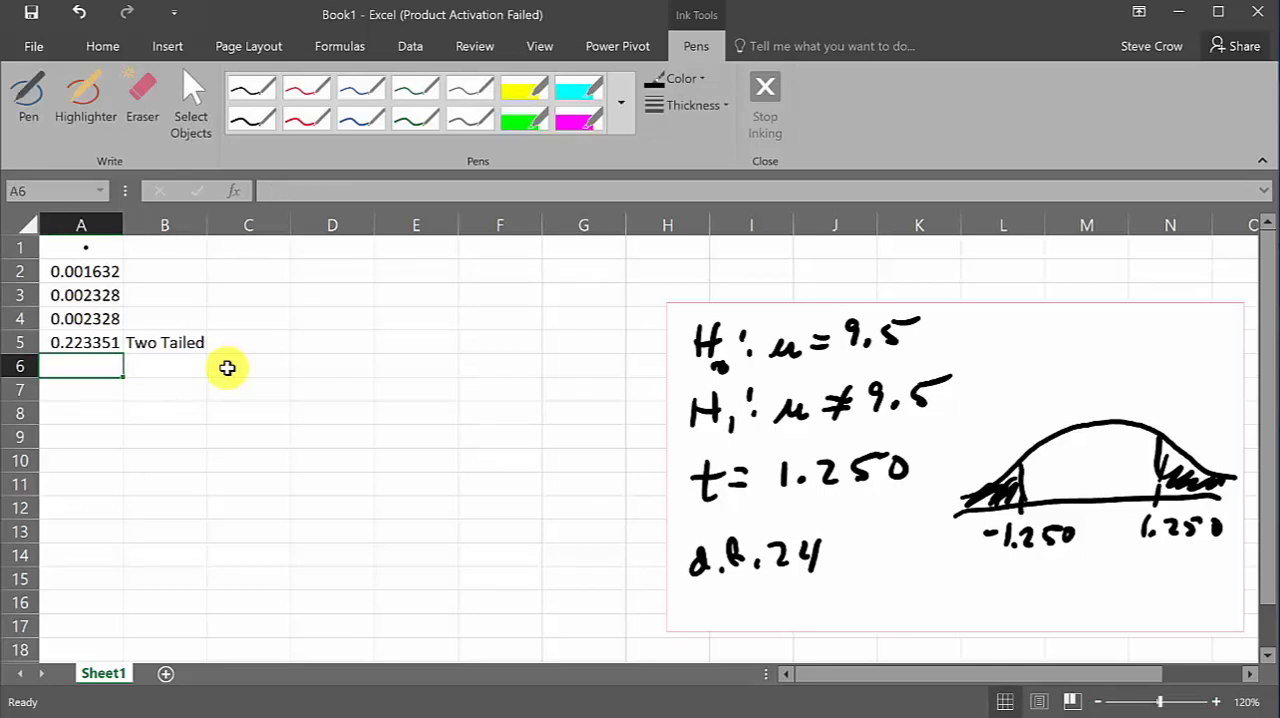
pyautogui.write('=')
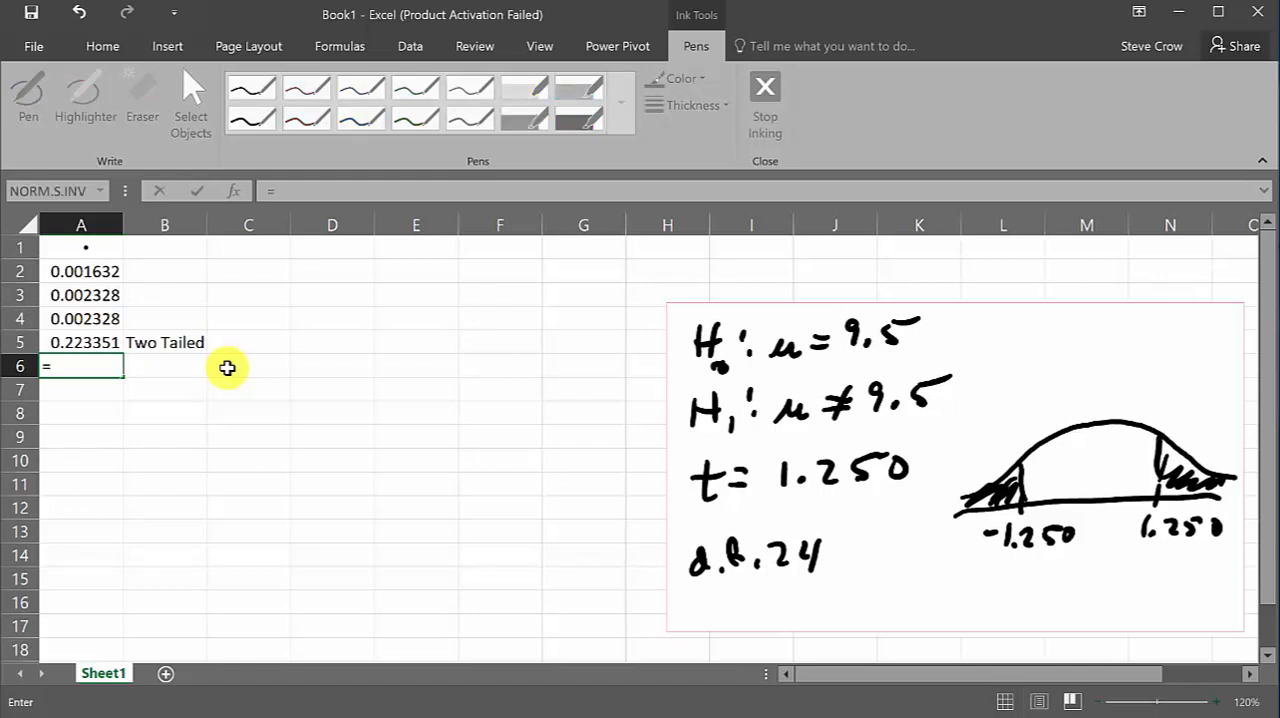
pyautogui.write('t.d')
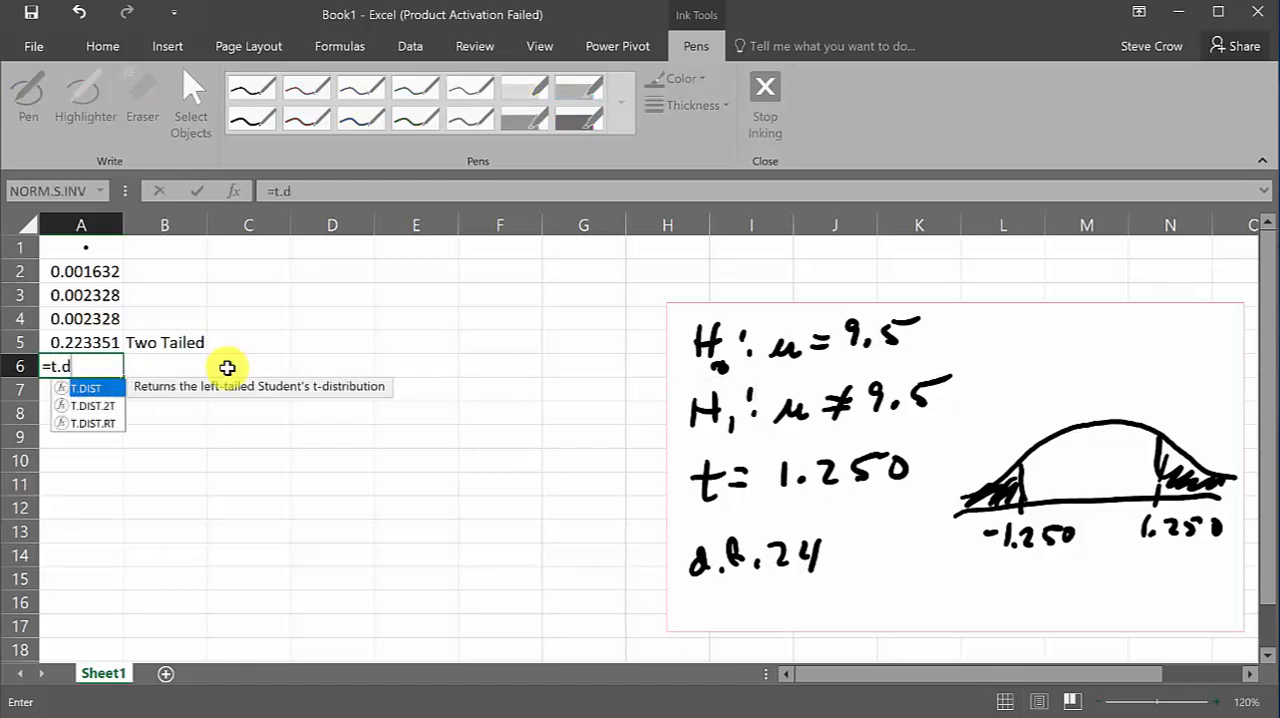
pyautogui.write('ist(')
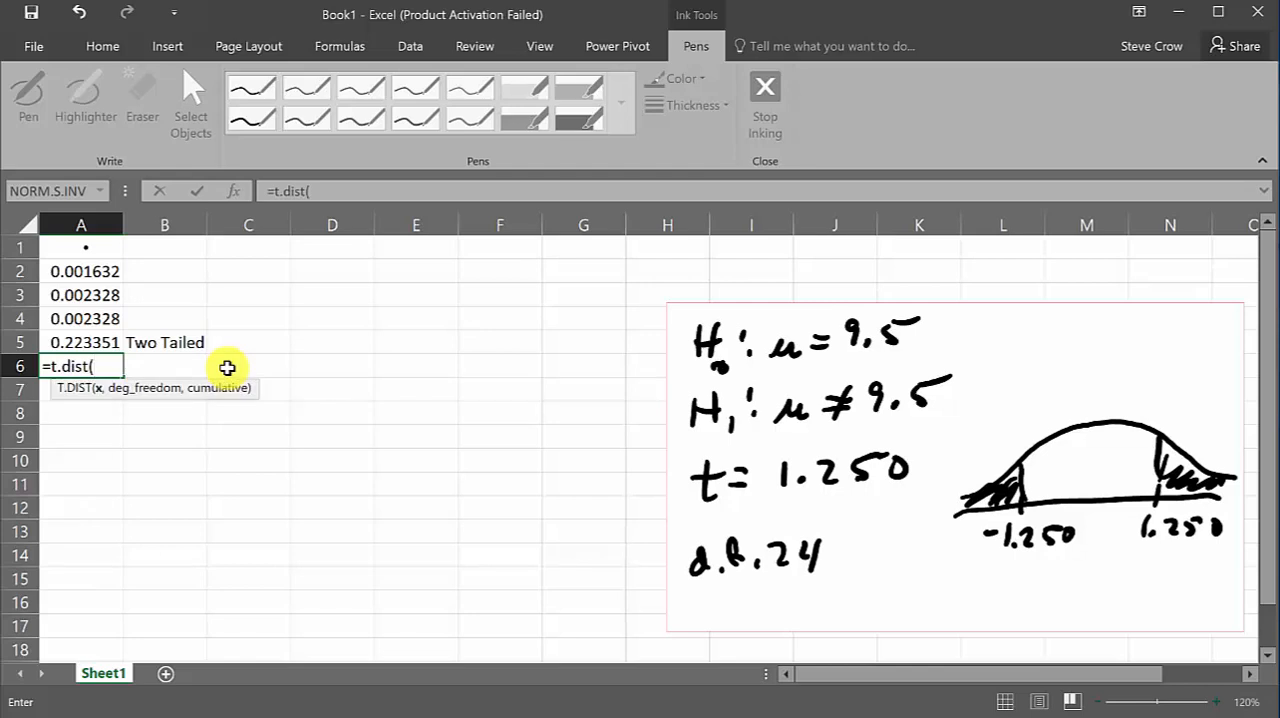
pyautogui.write('-1.250,24')
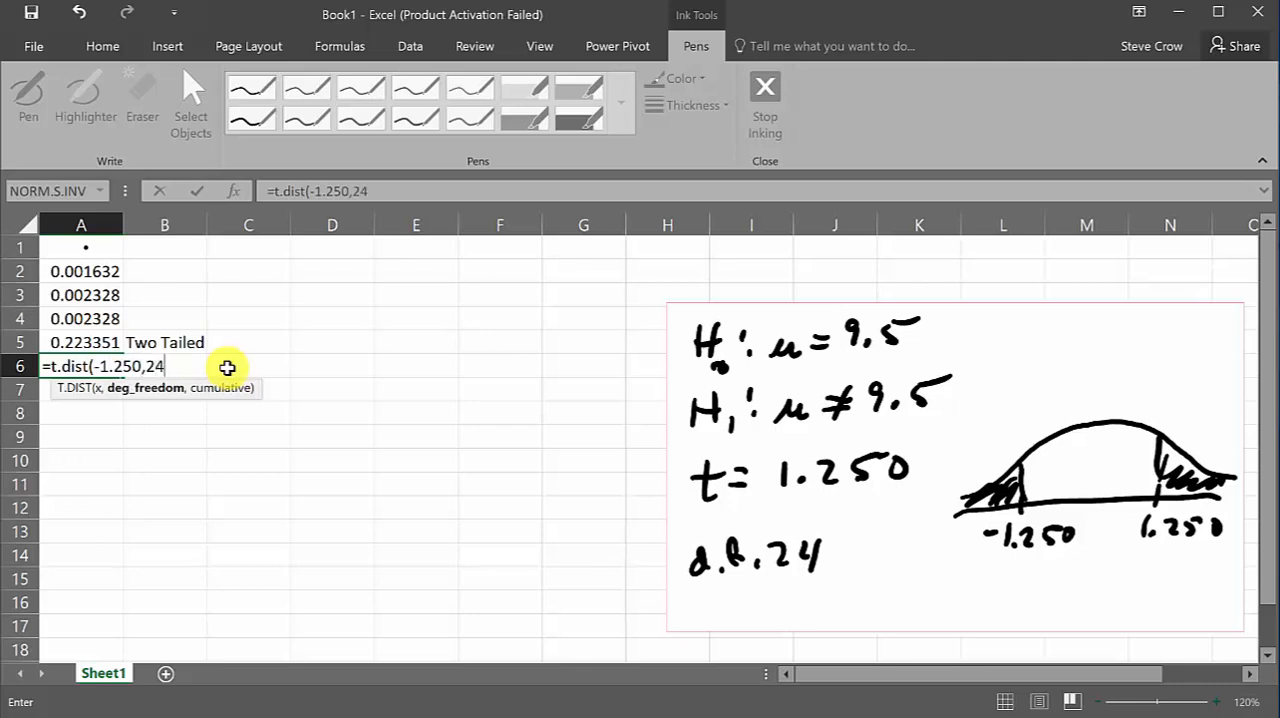
pyautogui.write(',true')
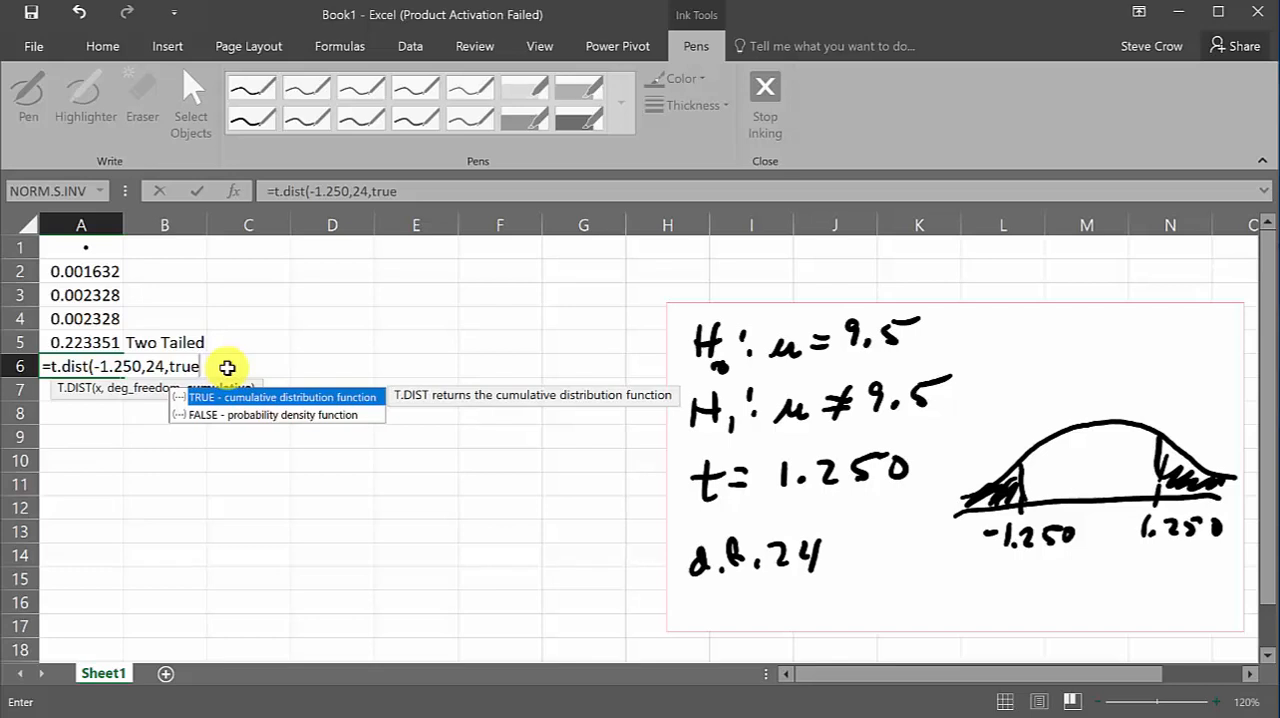
pyautogui.write(')')
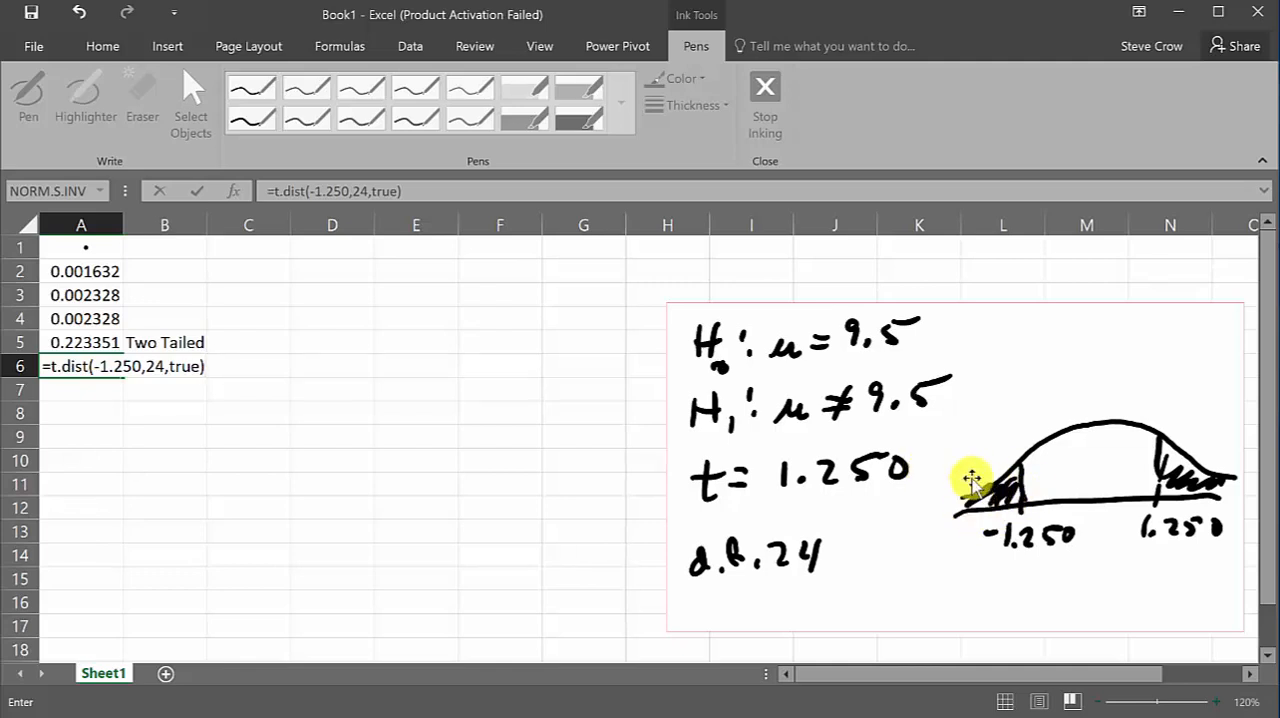
pyautogui.press('Return')
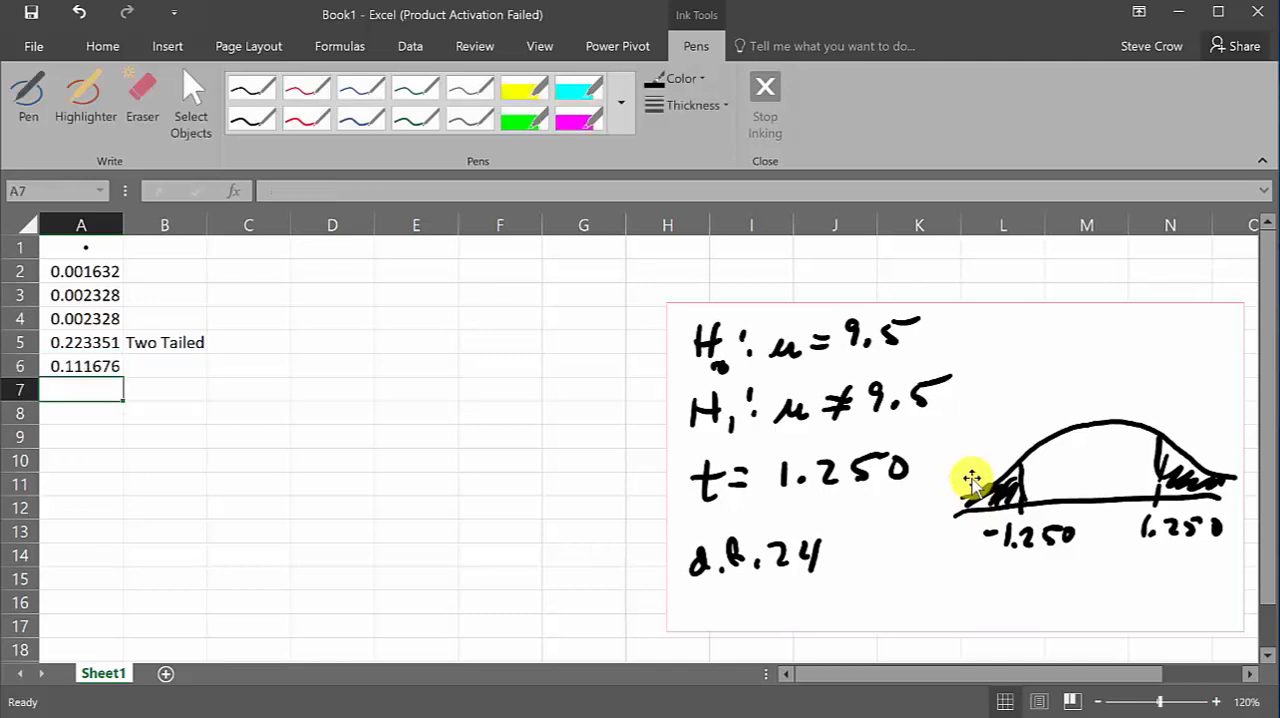
# Draw a red arrow pointing down at the shaded left tail of the bell curve, and leave inking mode
pyautogui.click(98, 364)
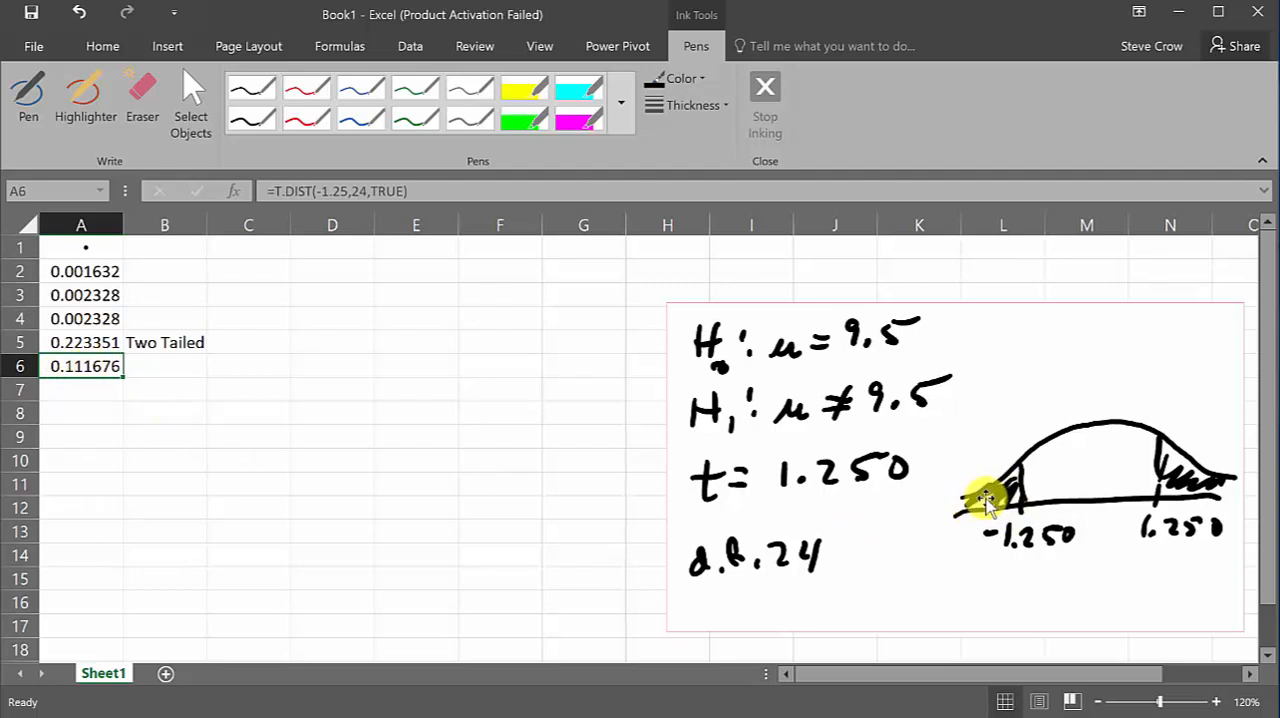
pyautogui.click(316, 112)
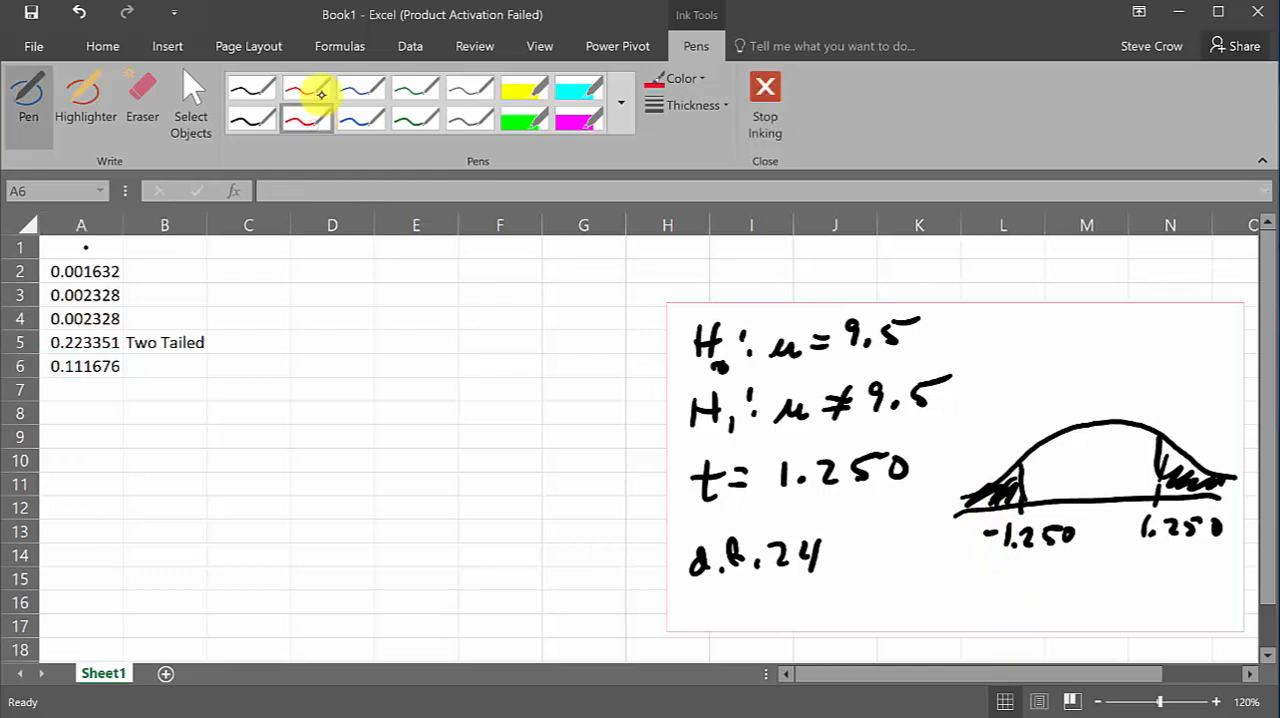
pyautogui.moveTo(986, 429)
pyautogui.mouseDown()
pyautogui.moveTo(984, 462)
pyautogui.moveTo(988, 426)
pyautogui.mouseUp()
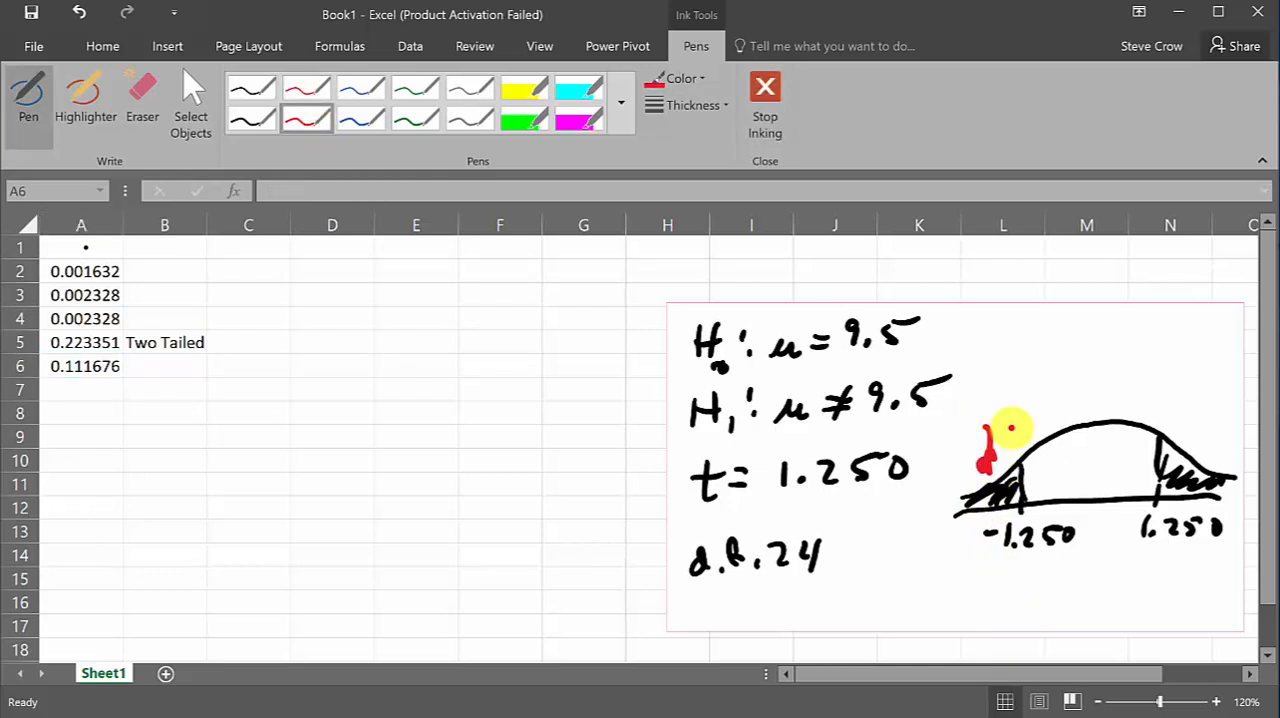
pyautogui.click(190, 100)
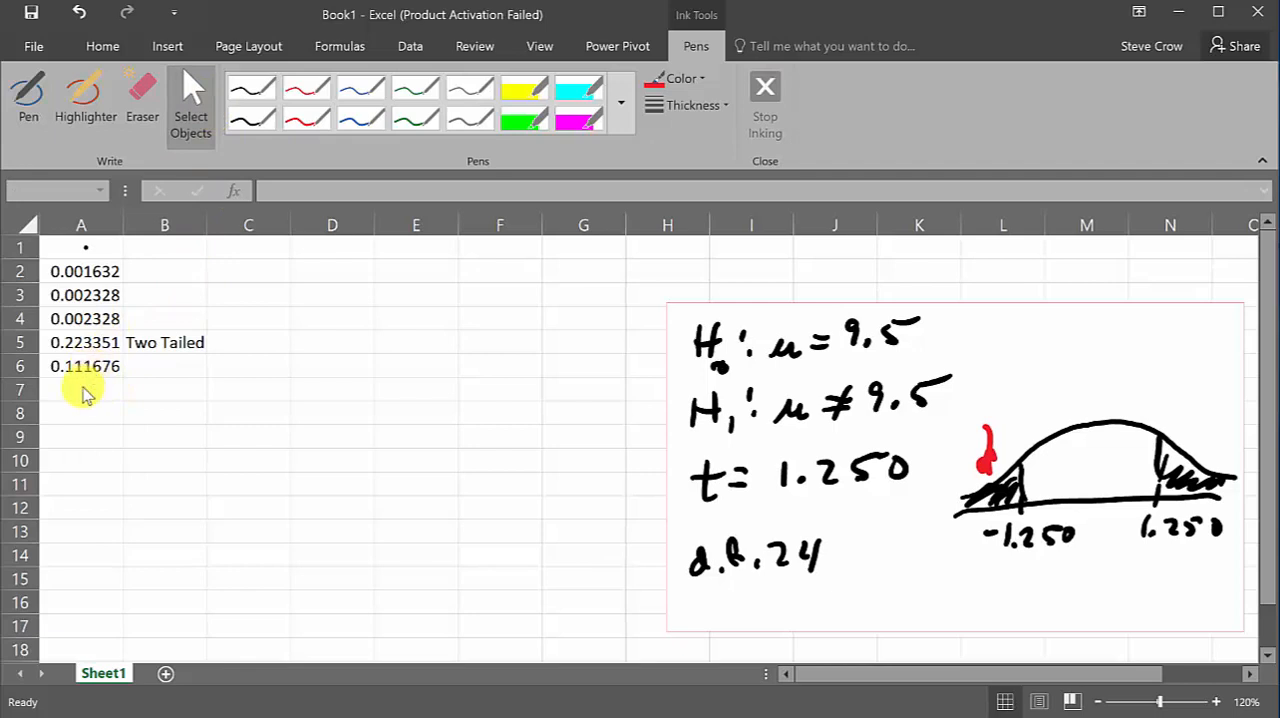
# Double the left-tail area by changing the formula in cell A6 to =2*T.DIST(-1.25,24,TRUE)
pyautogui.click(86, 370)
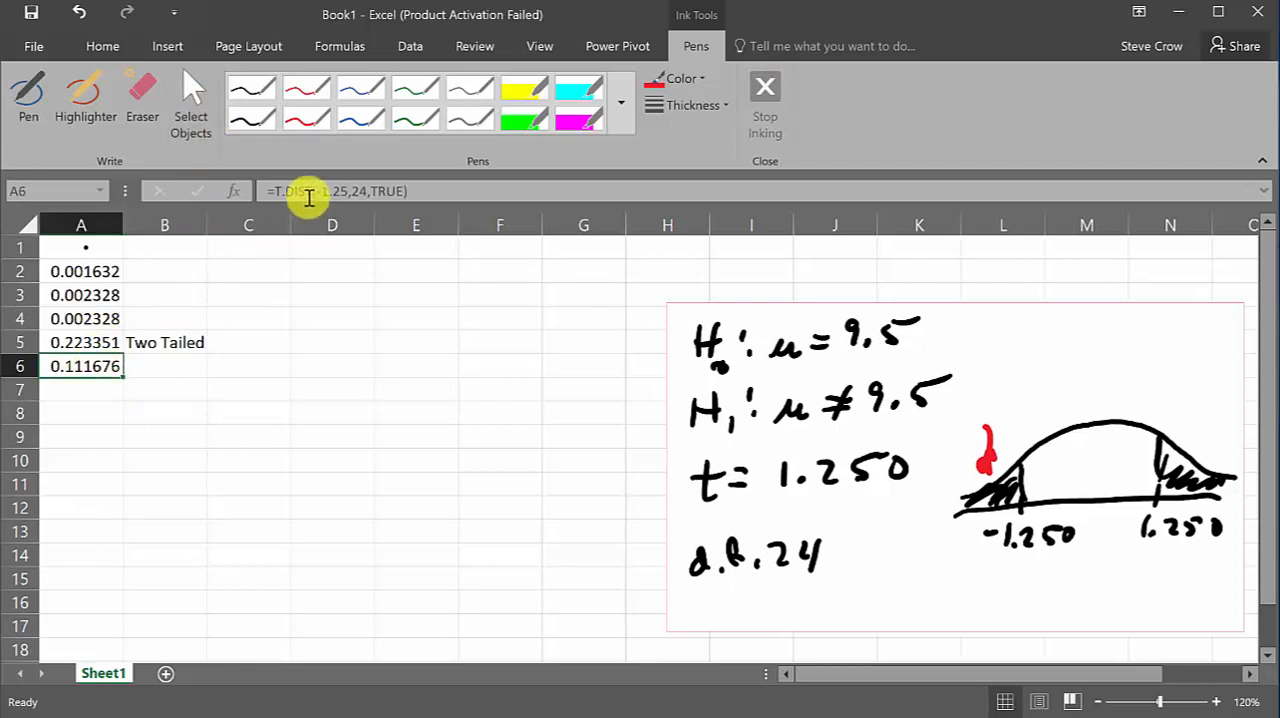
pyautogui.click(268, 190)
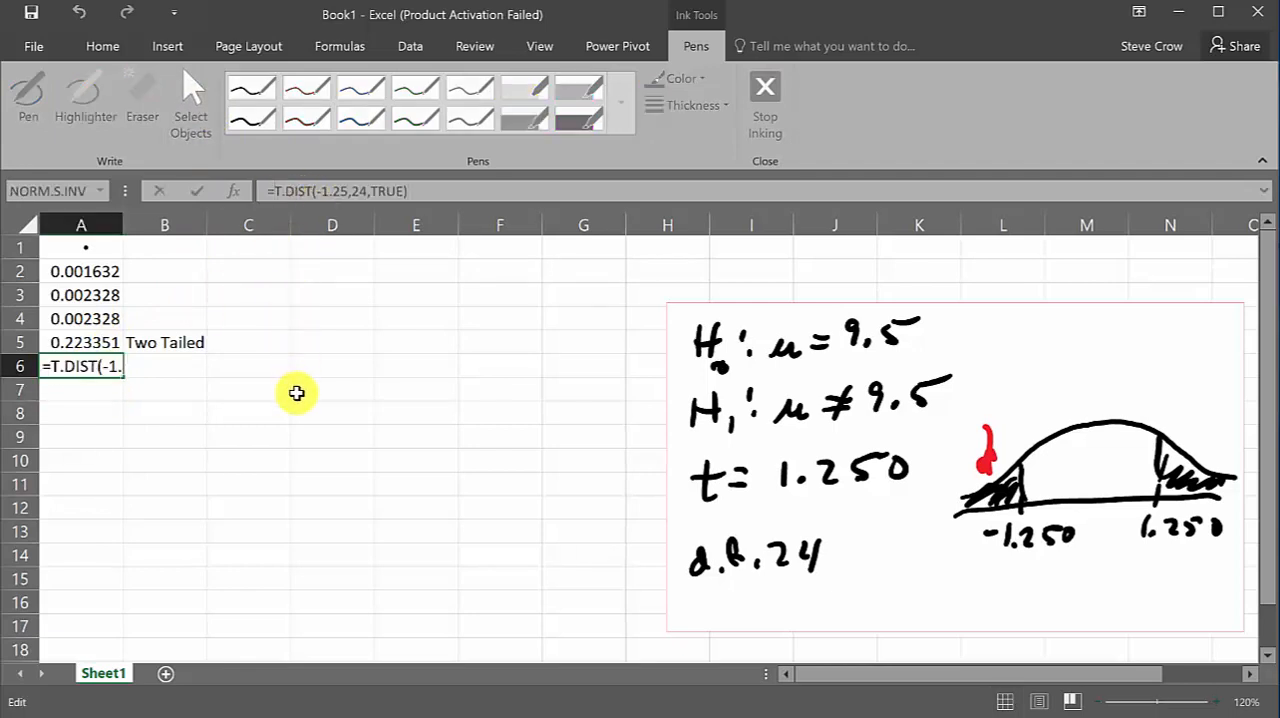
pyautogui.write('2')
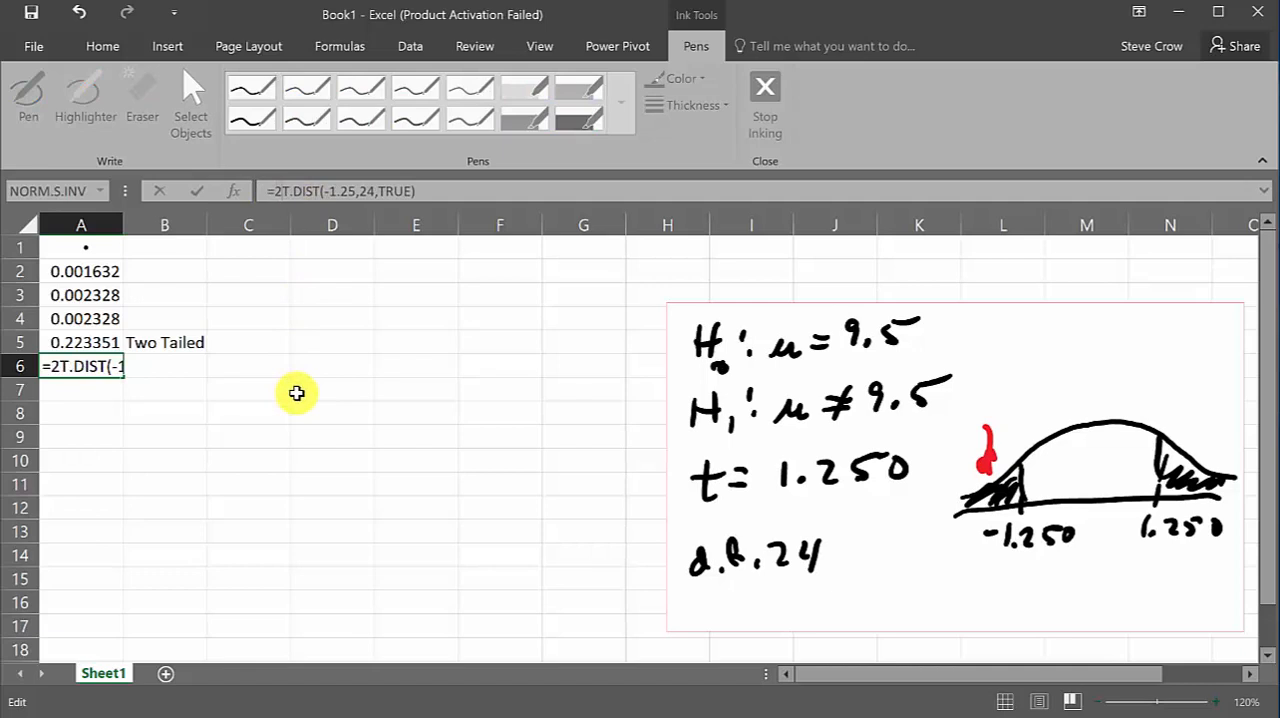
pyautogui.write('*')
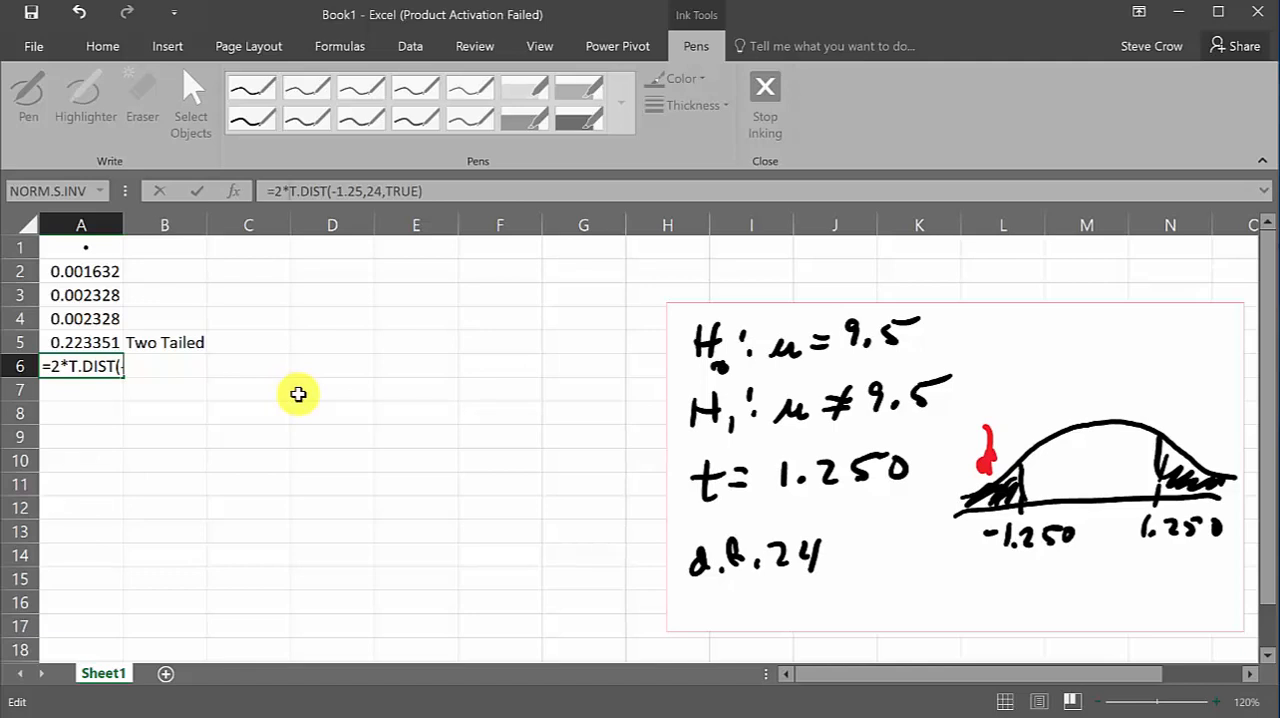
pyautogui.press('Return')
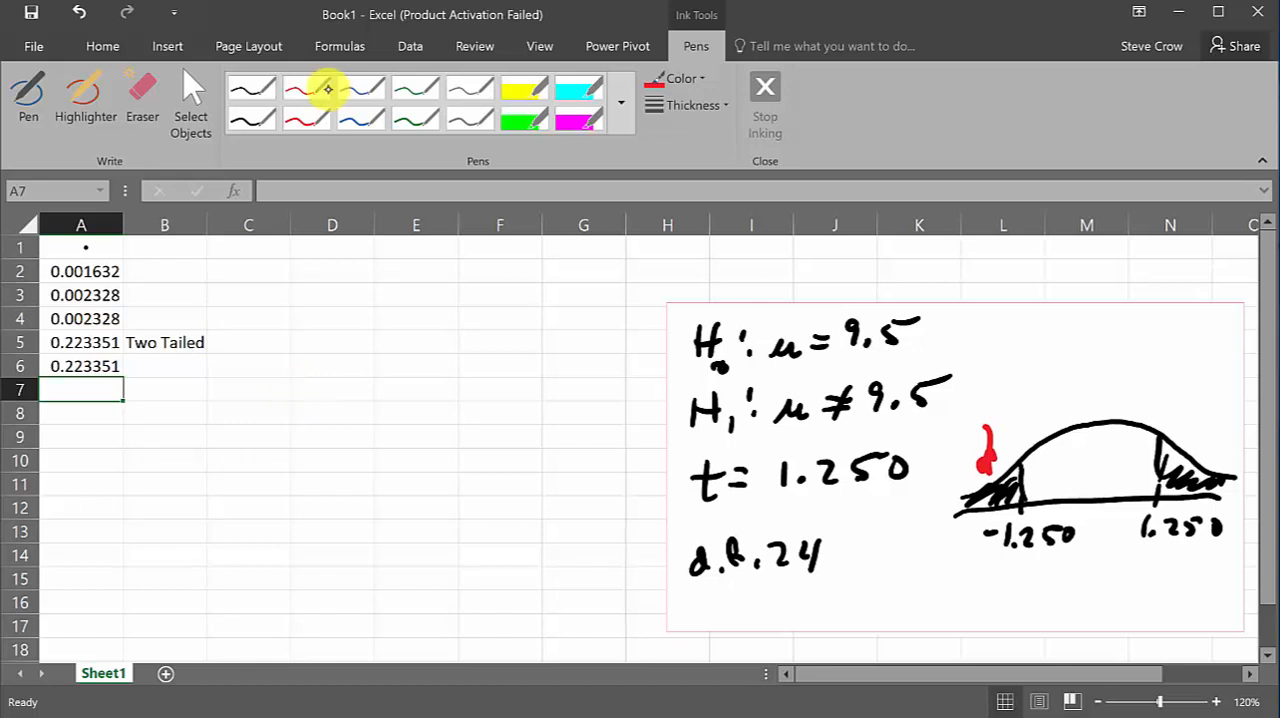
# Draw red arrows pointing at the 1.250 cutoff label and the shaded right tail, and leave inking mode
pyautogui.click(306, 117)
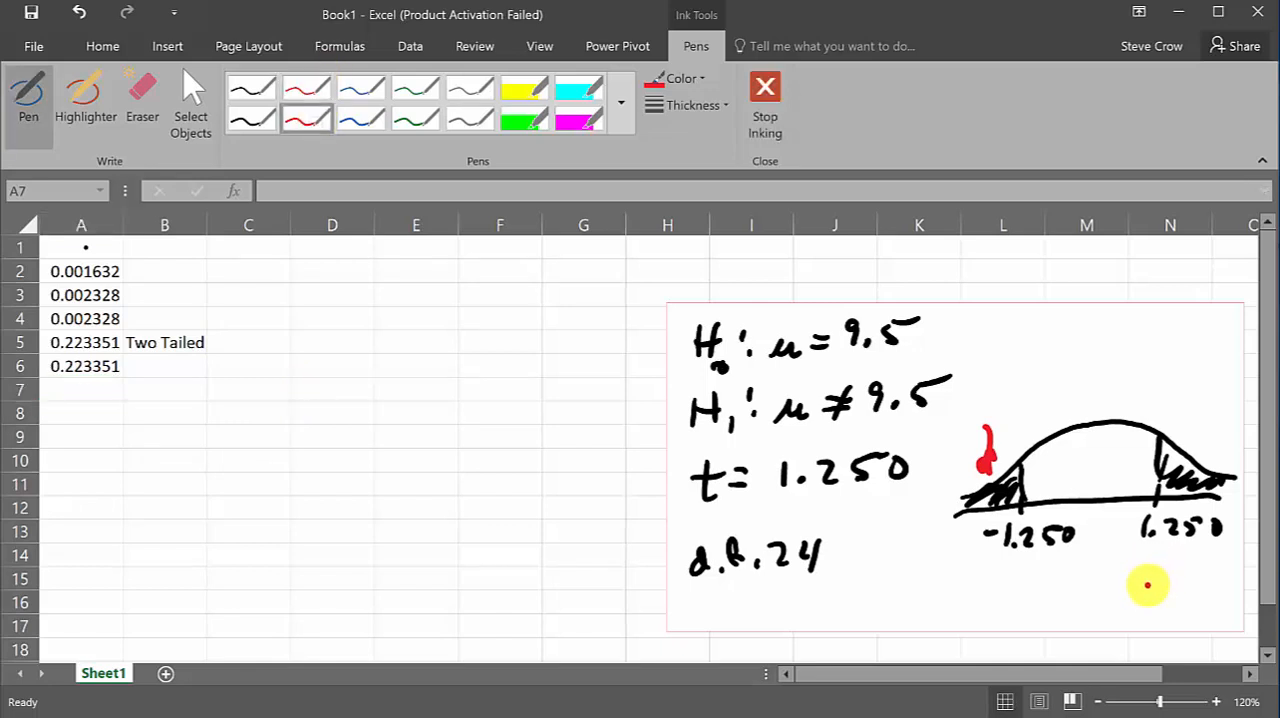
pyautogui.moveTo(1148, 588)
pyautogui.mouseDown()
pyautogui.moveTo(1174, 546)
pyautogui.moveTo(1182, 562)
pyautogui.mouseUp()
pyautogui.moveTo(1206, 390)
pyautogui.mouseDown()
pyautogui.moveTo(1200, 442)
pyautogui.moveTo(1212, 420)
pyautogui.mouseUp()
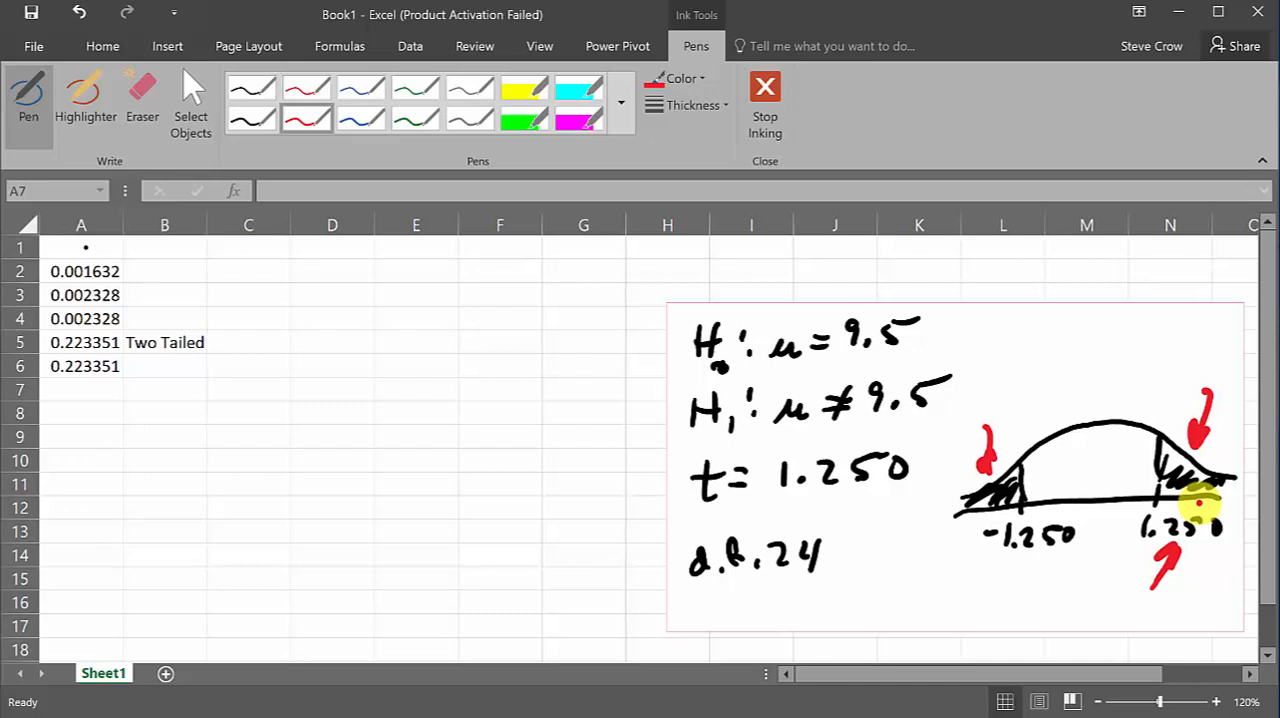
pyautogui.moveTo(1215, 380)
pyautogui.mouseDown()
pyautogui.moveTo(1197, 427)
pyautogui.moveTo(1208, 436)
pyautogui.mouseUp()
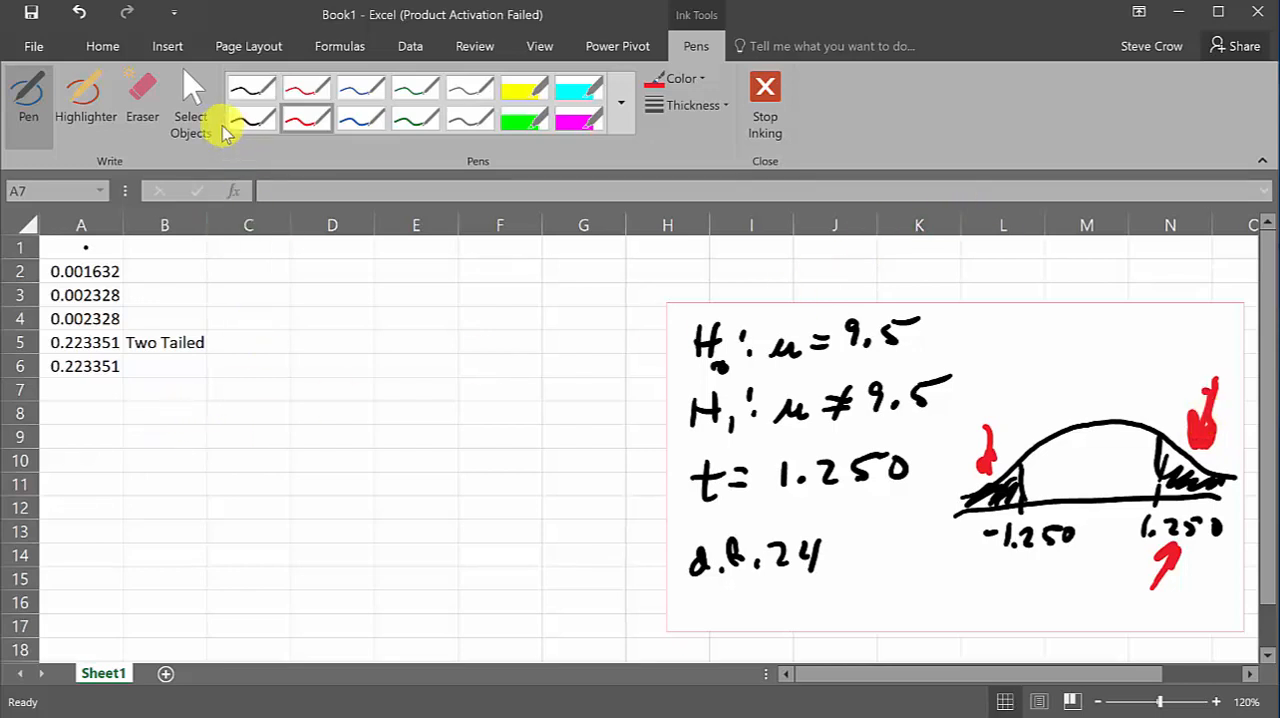
pyautogui.click(190, 105)
# Enter =t.dist.rt(1.250,24) in cell A7 to get the right-tail area
pyautogui.click(70, 388)
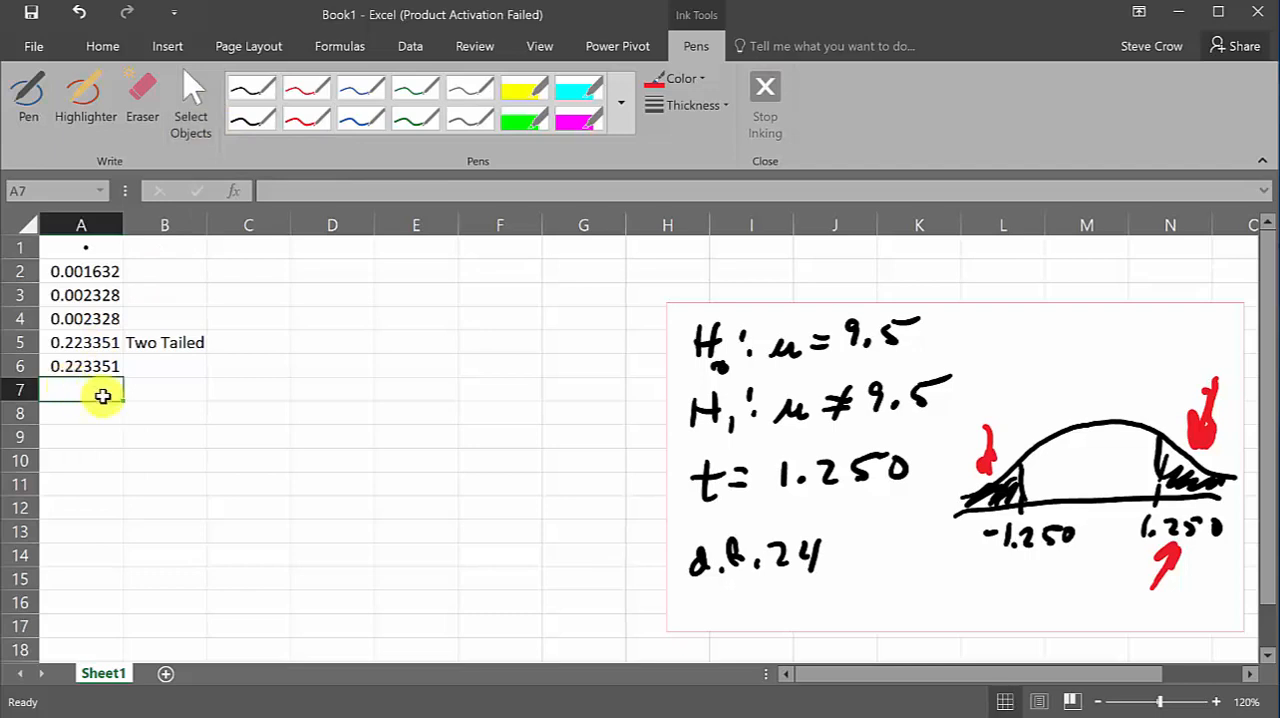
pyautogui.write('=')
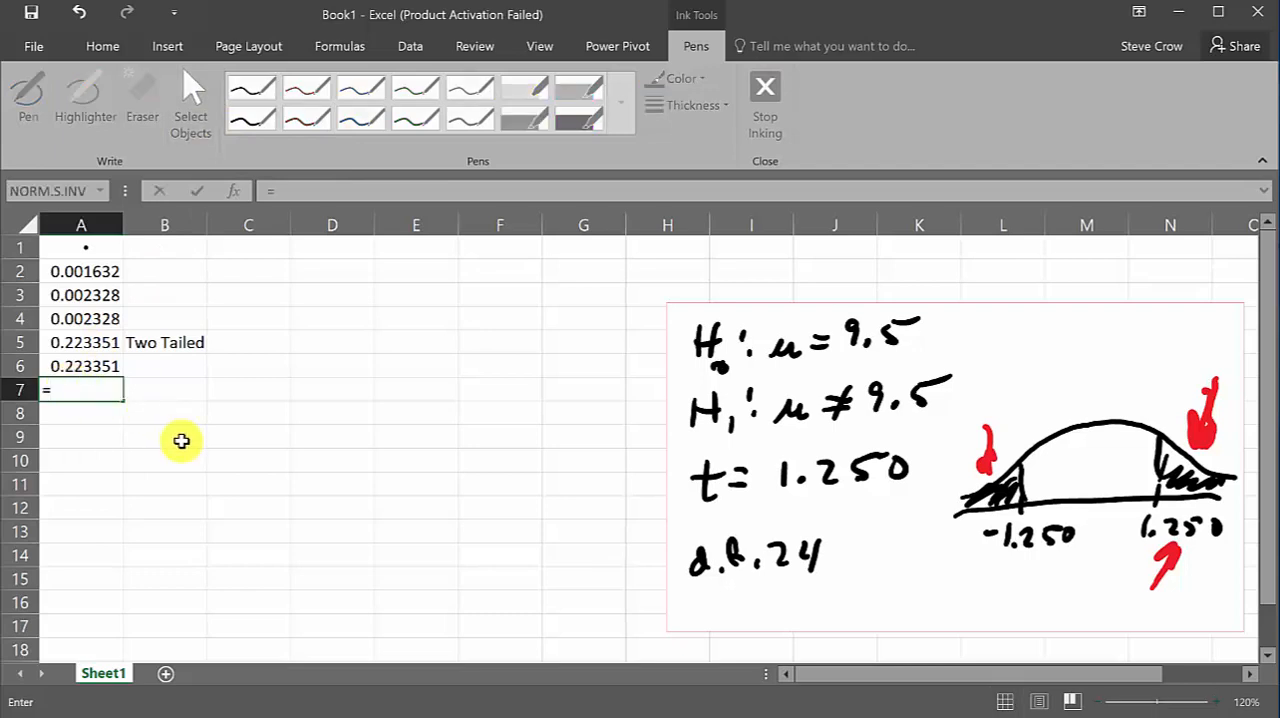
pyautogui.write('.dist')
pyautogui.press('BackSpace')
pyautogui.press('BackSpace')
pyautogui.press('BackSpace')
pyautogui.press('BackSpace')
pyautogui.press('BackSpace')
pyautogui.write('t')
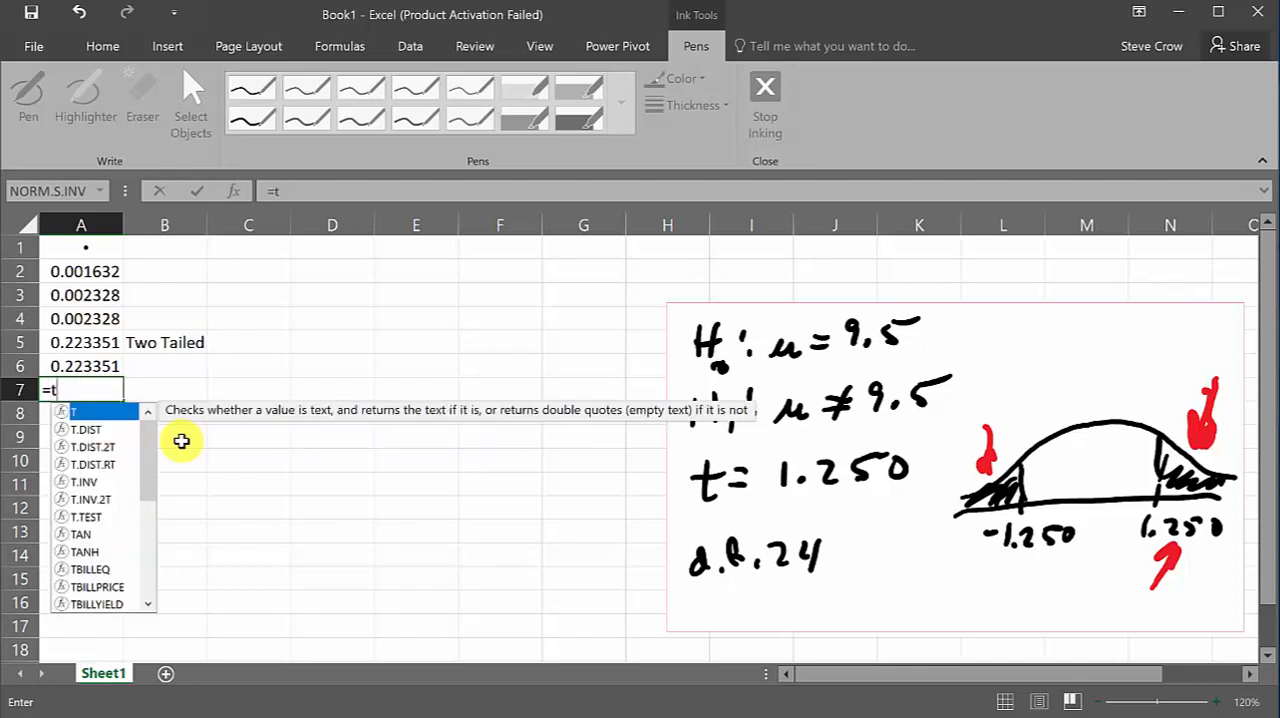
pyautogui.write('.dis')
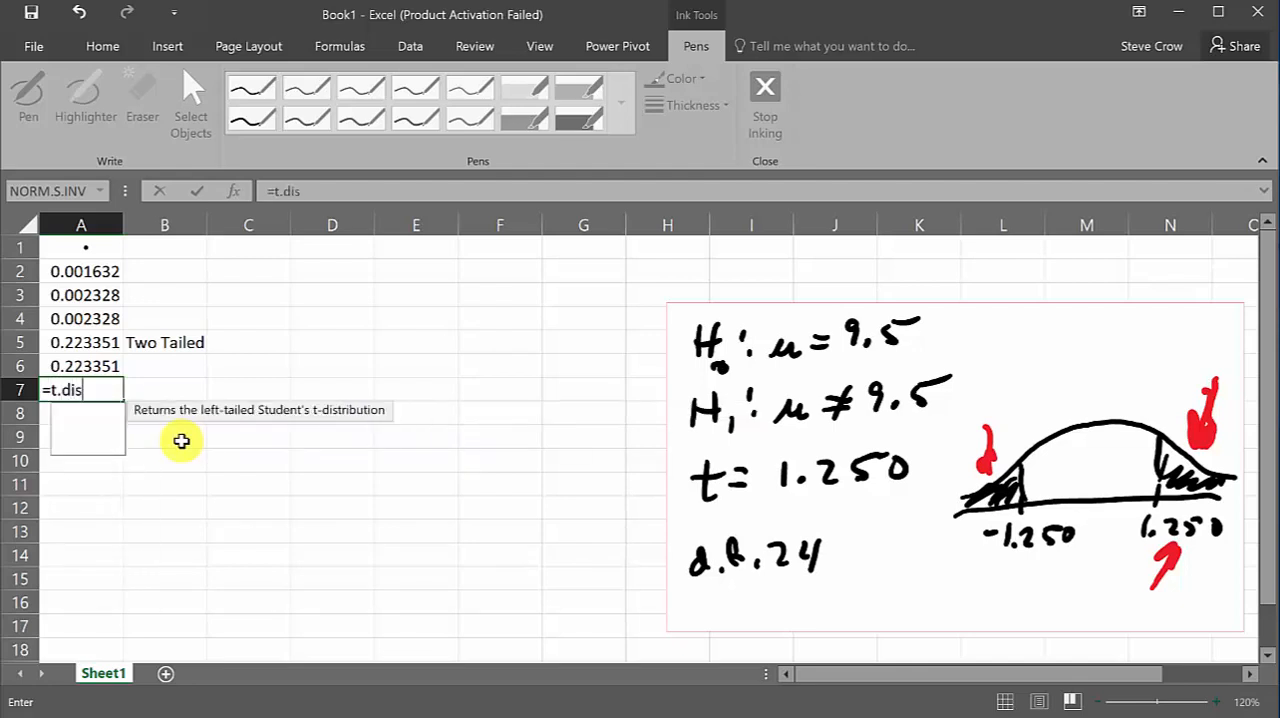
pyautogui.write('t.r')
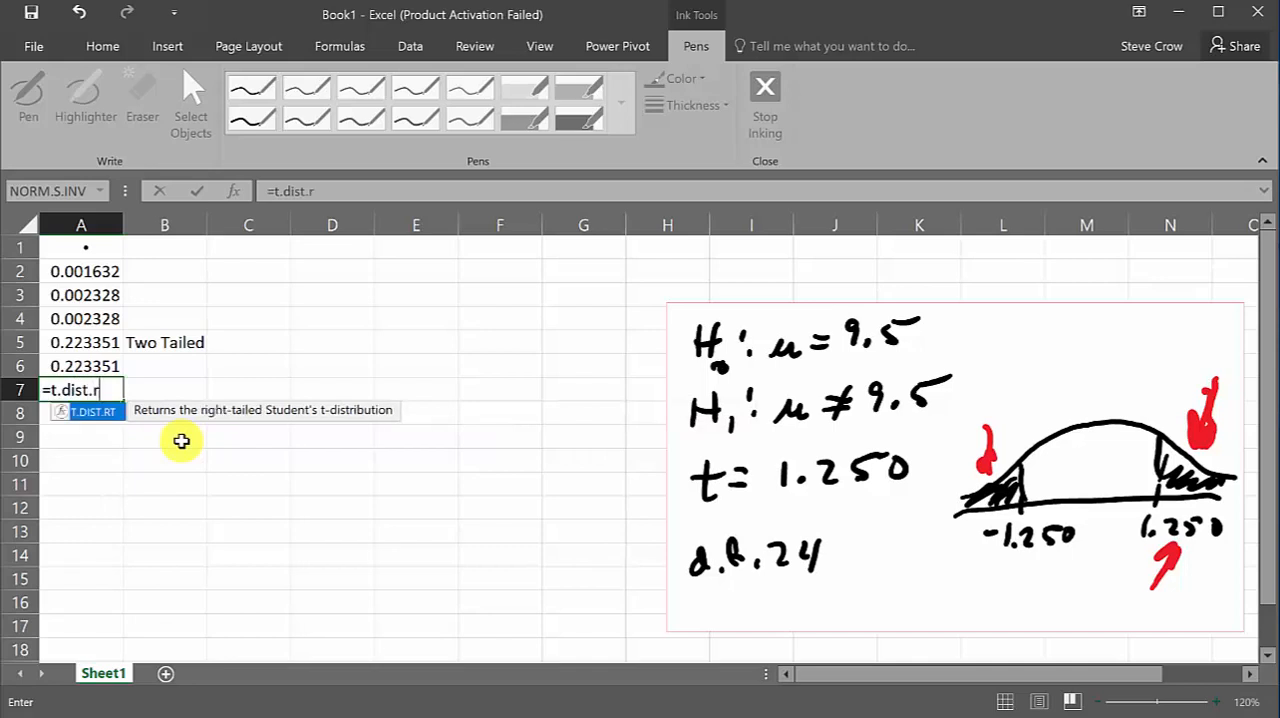
pyautogui.write('t(')
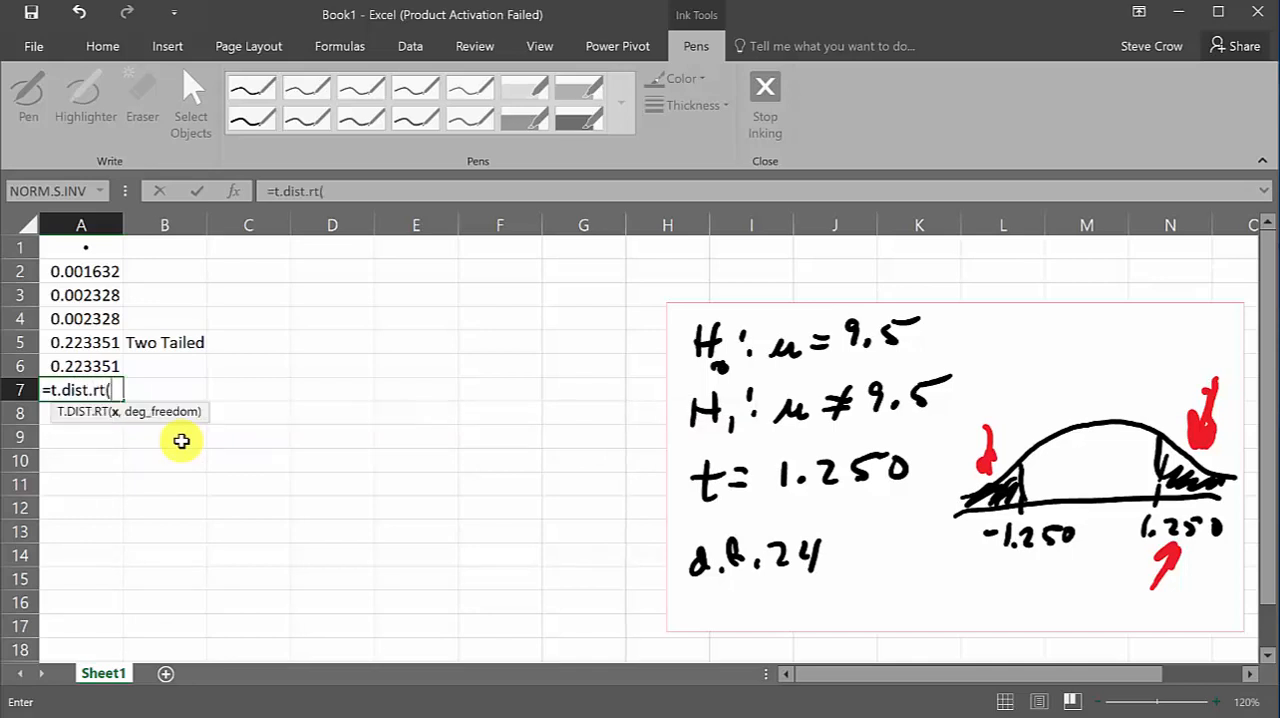
pyautogui.write('1.250,24')
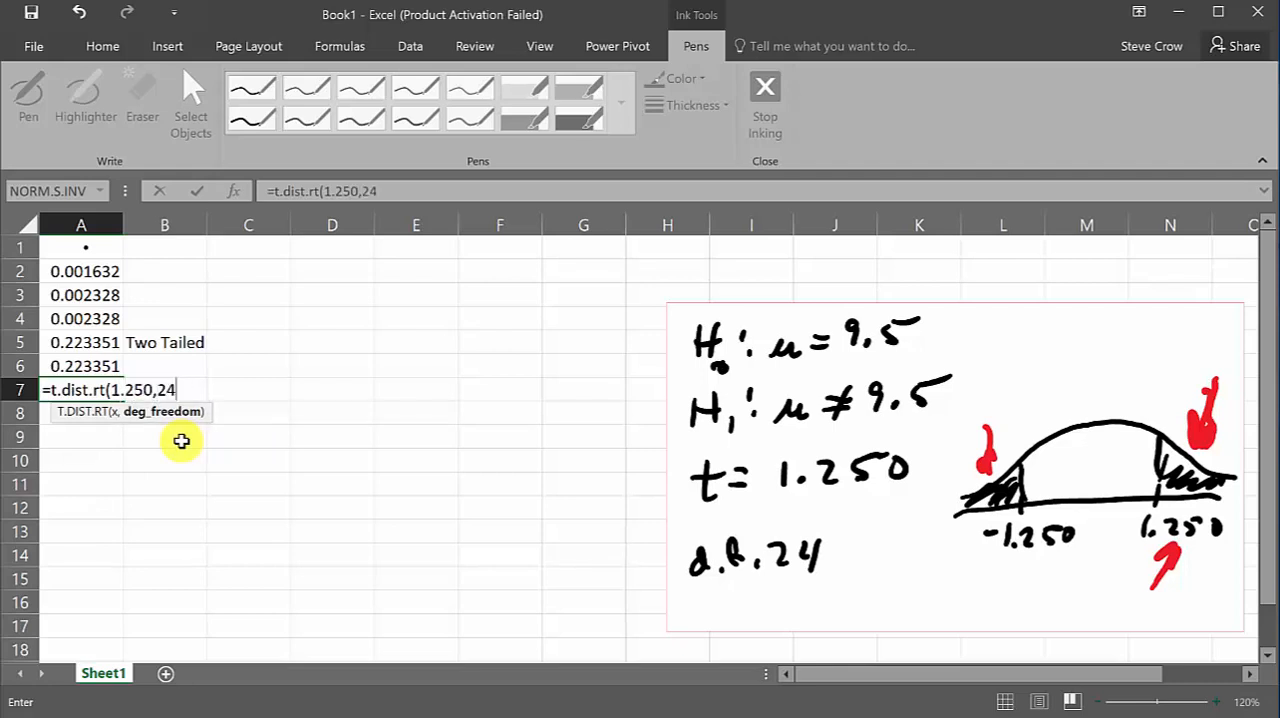
pyautogui.write(')')
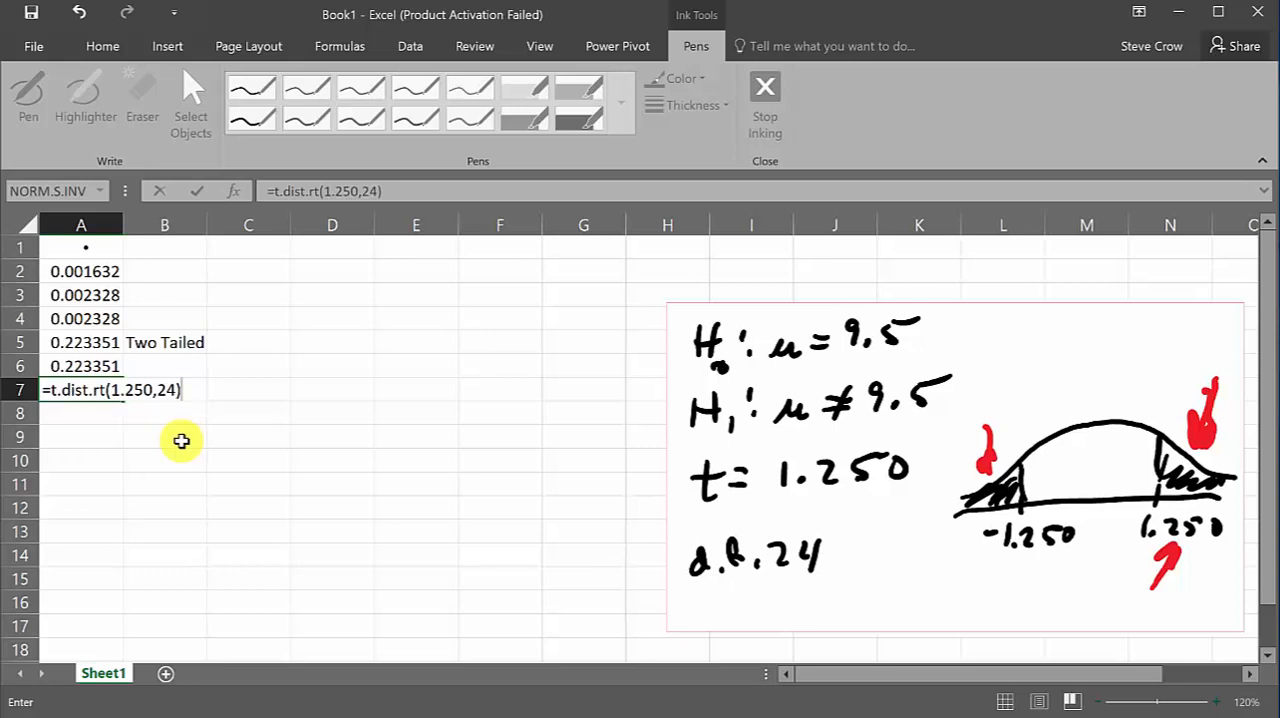
pyautogui.press('Return')
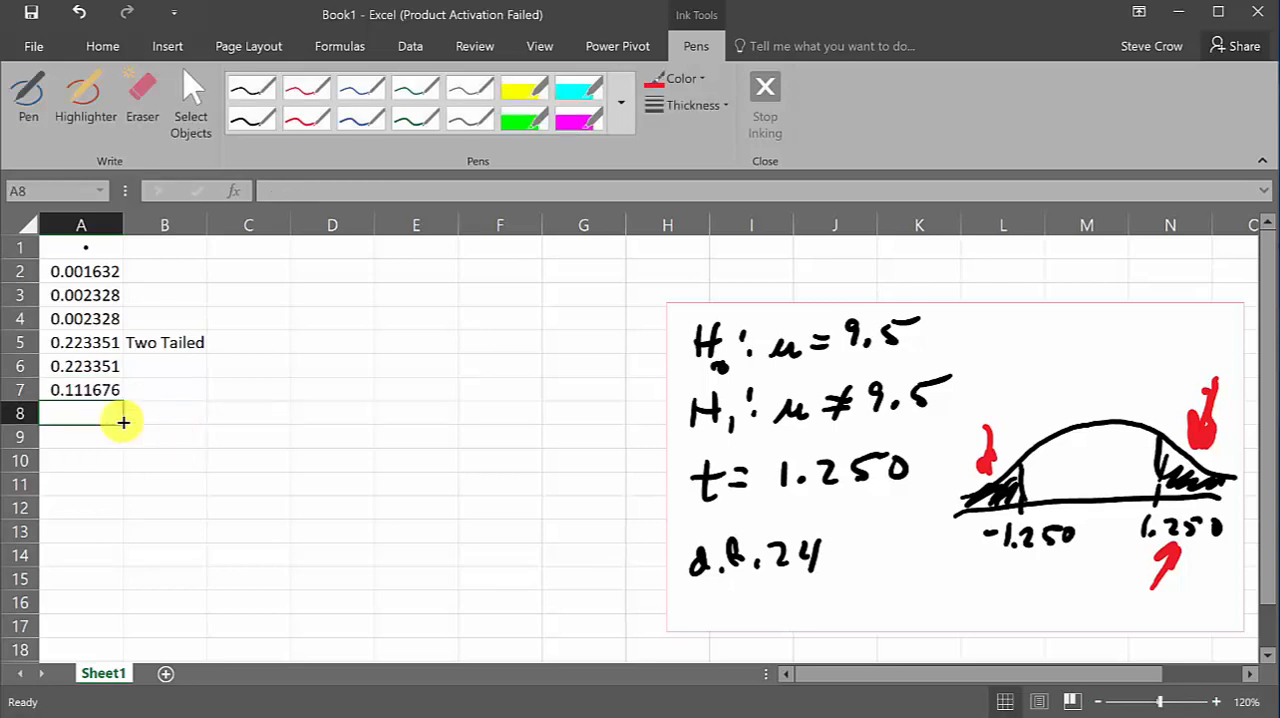
# Double the right-tail area by changing the formula in cell A7 to =2*T.DIST.RT(1.25,24)
pyautogui.click(103, 391)
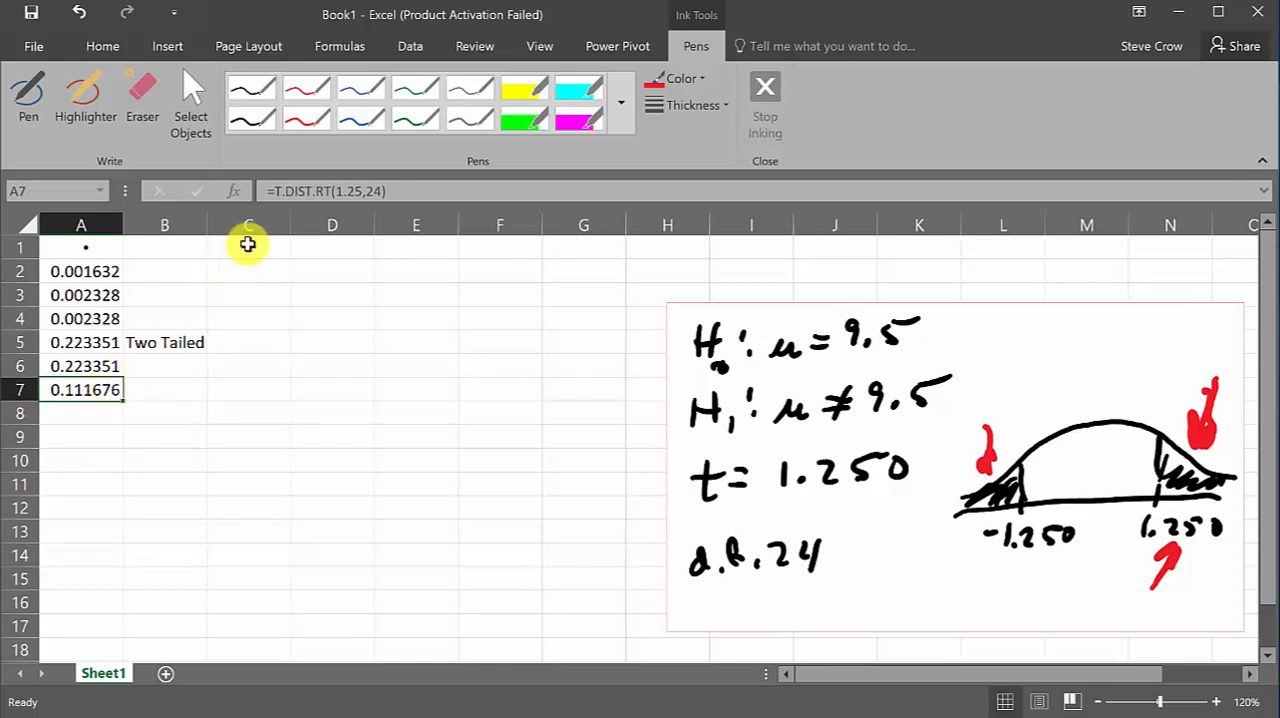
pyautogui.click(275, 192)
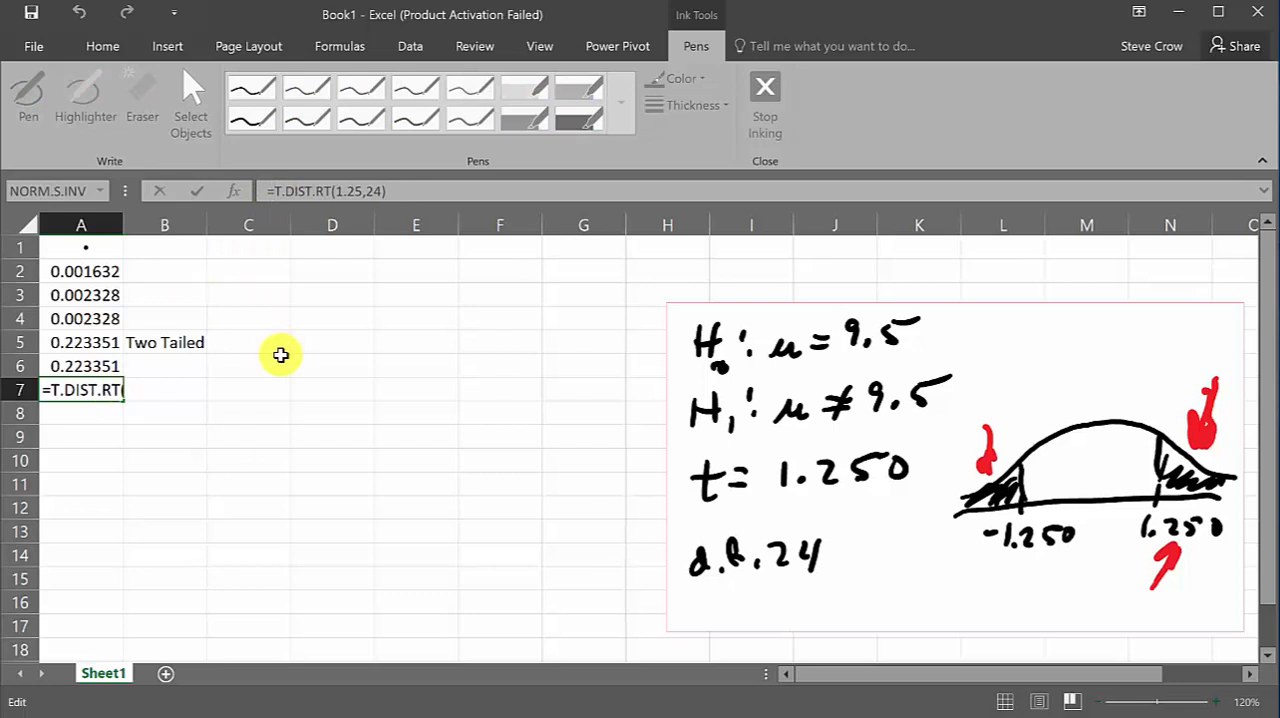
pyautogui.write('2*')
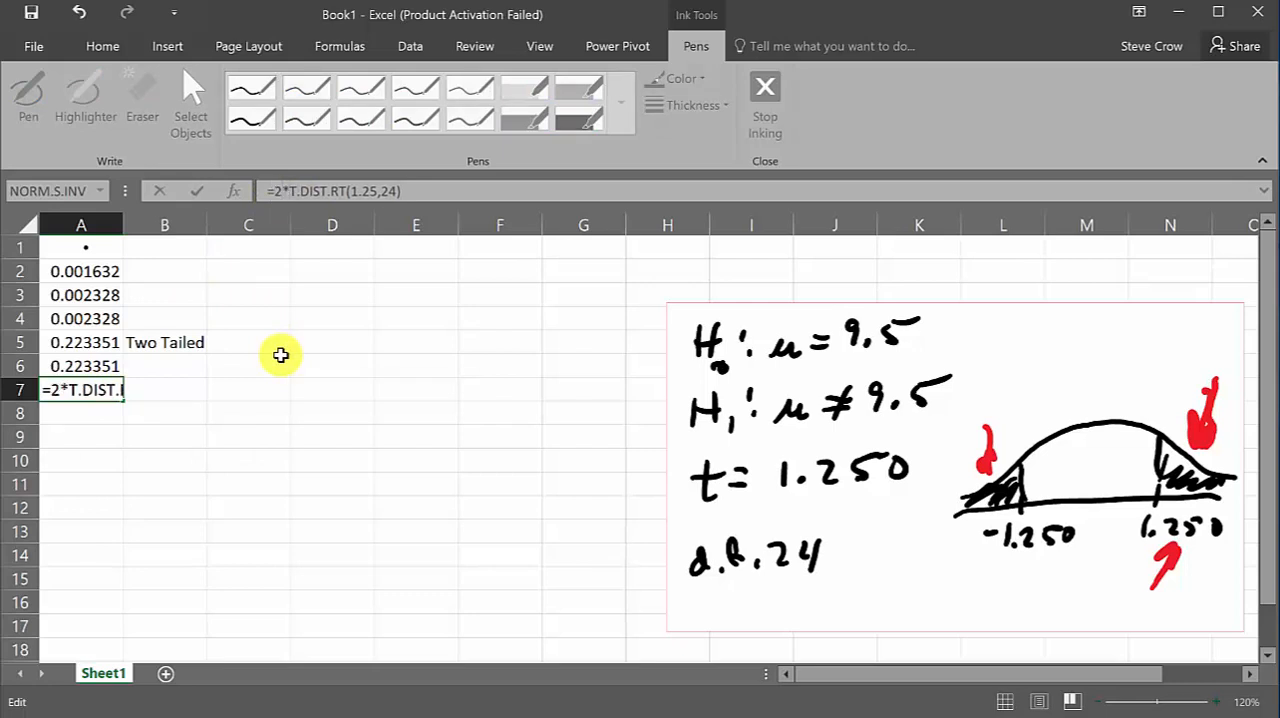
pyautogui.press('Return')
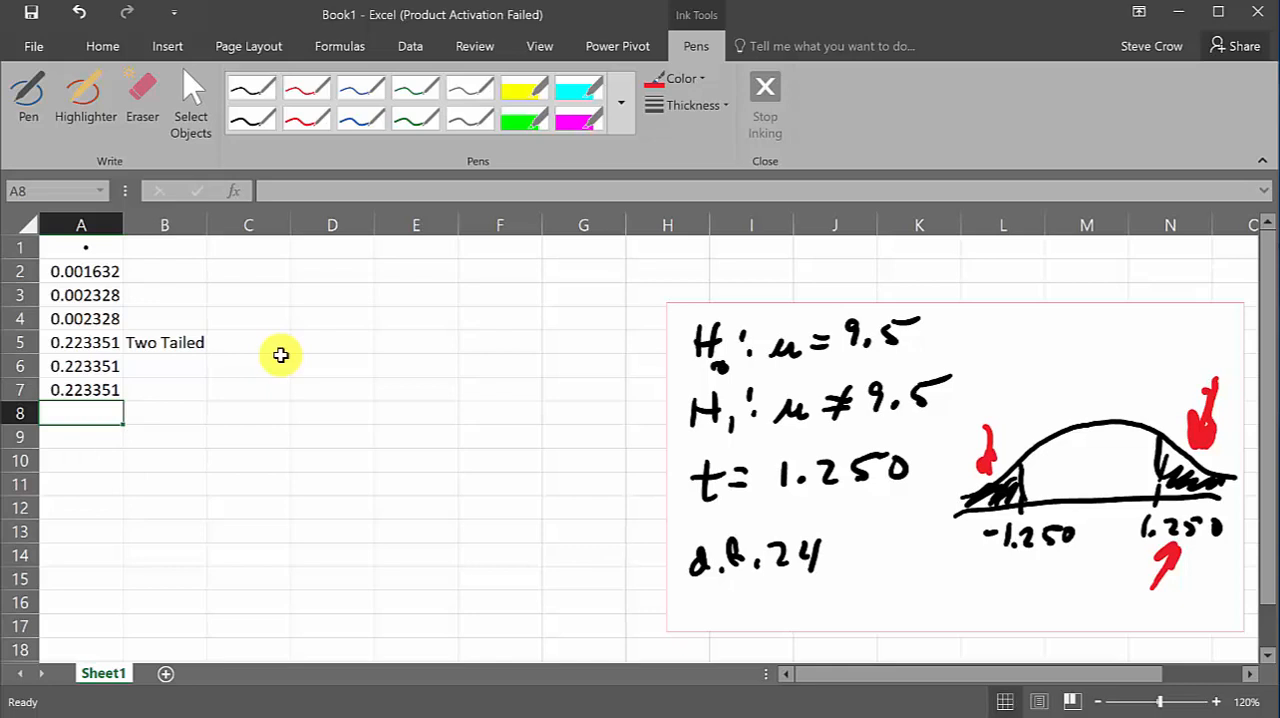
# Start a function summary in row 9 with "Left Tailed" in A9 and "t.dist" in B9
pyautogui.press('Down')
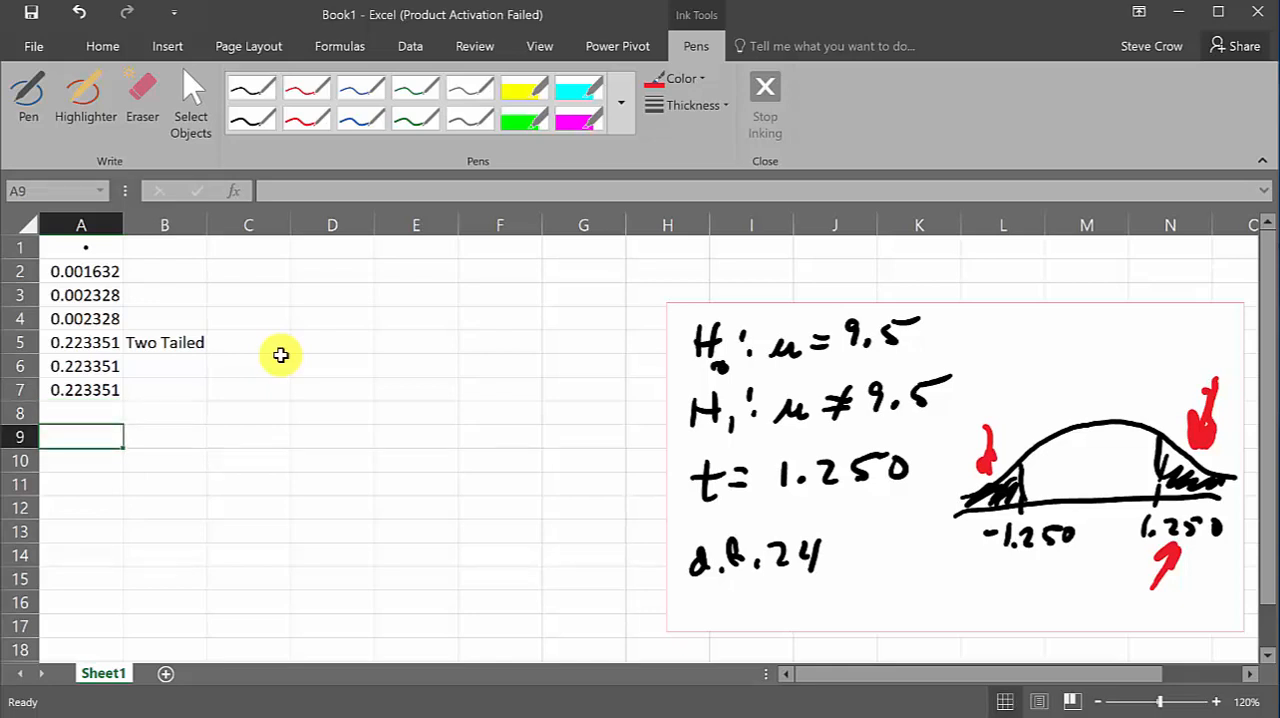
pyautogui.write('Left Ta')
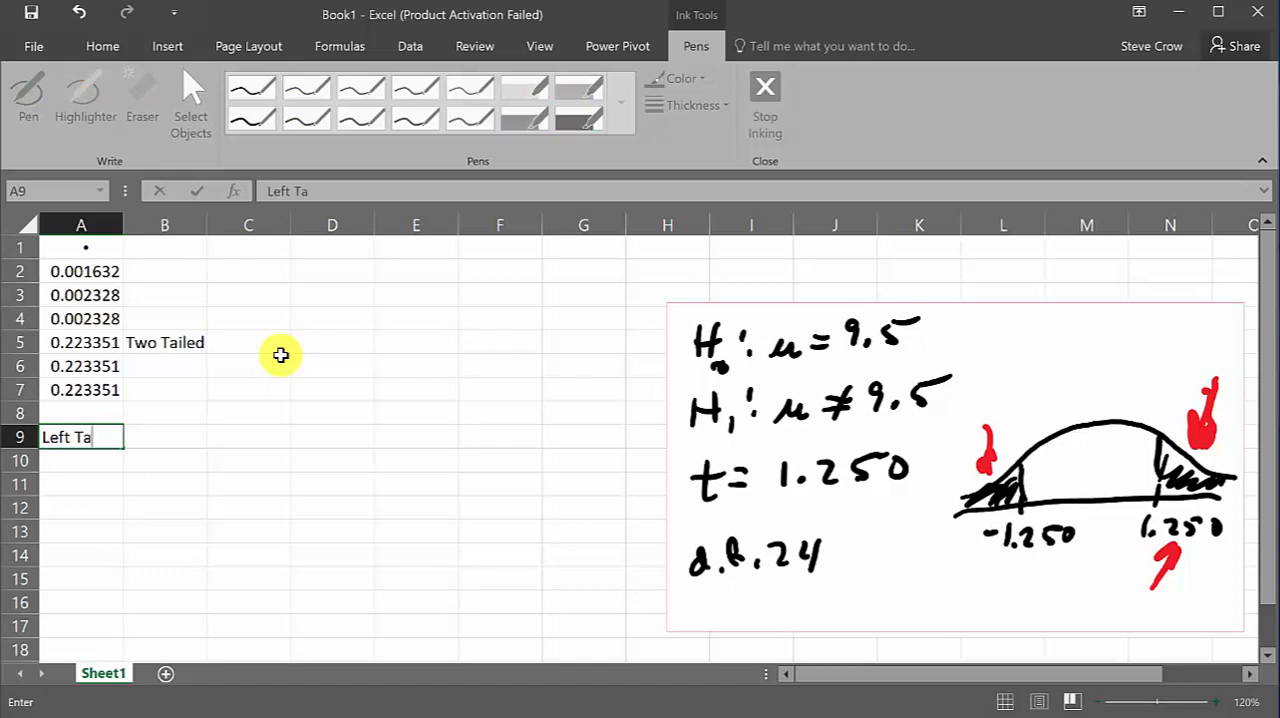
pyautogui.write('ilede')
pyautogui.press('BackSpace')
pyautogui.press('Tab')
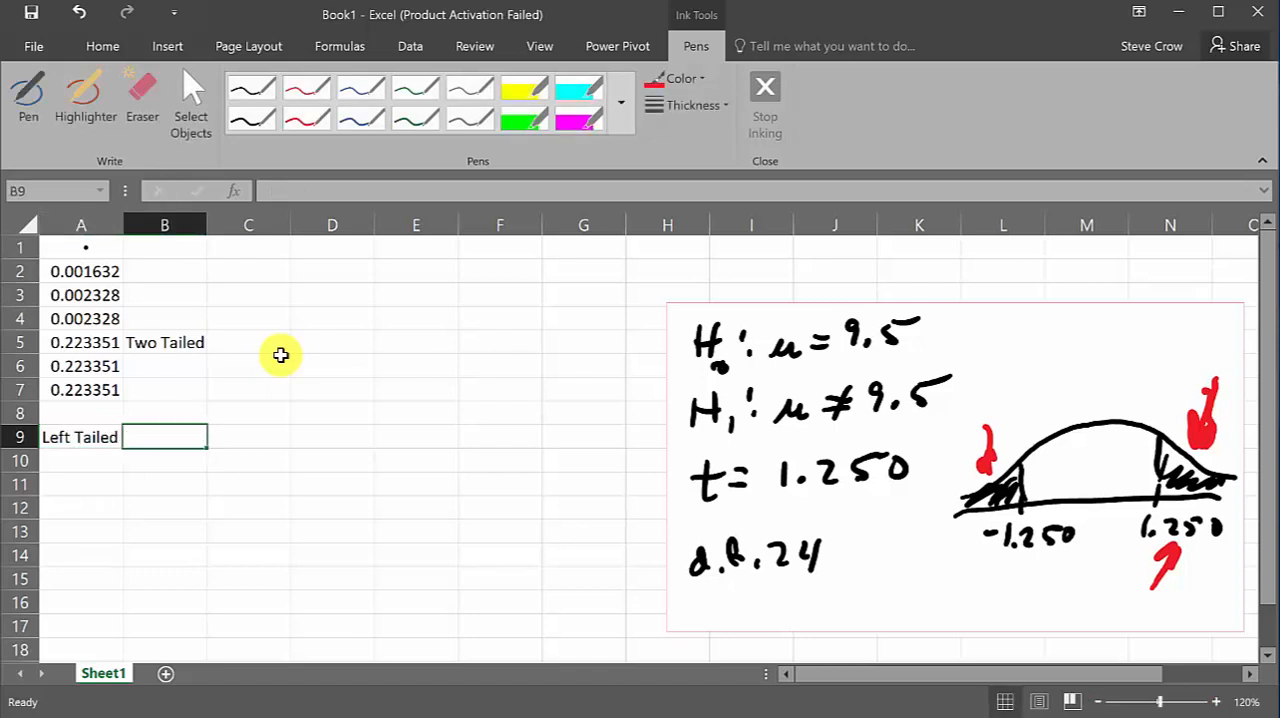
pyautogui.write('t')
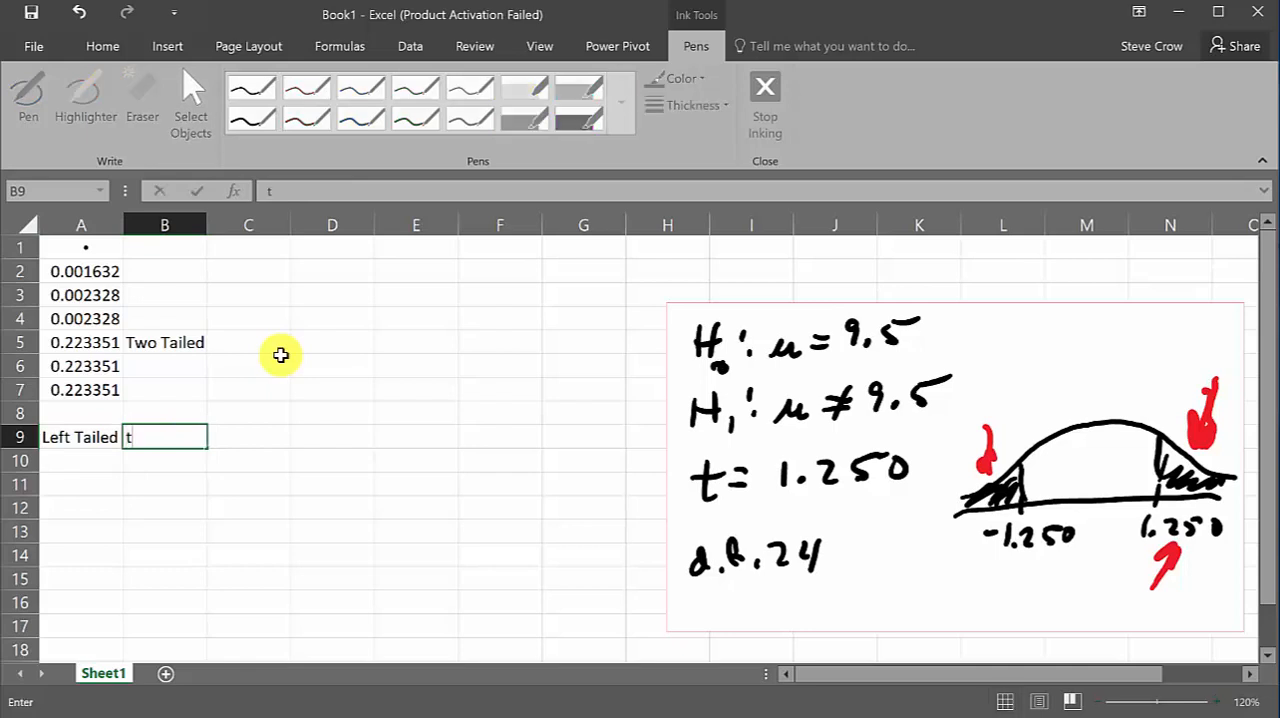
pyautogui.write('.dist')
pyautogui.press('Return')
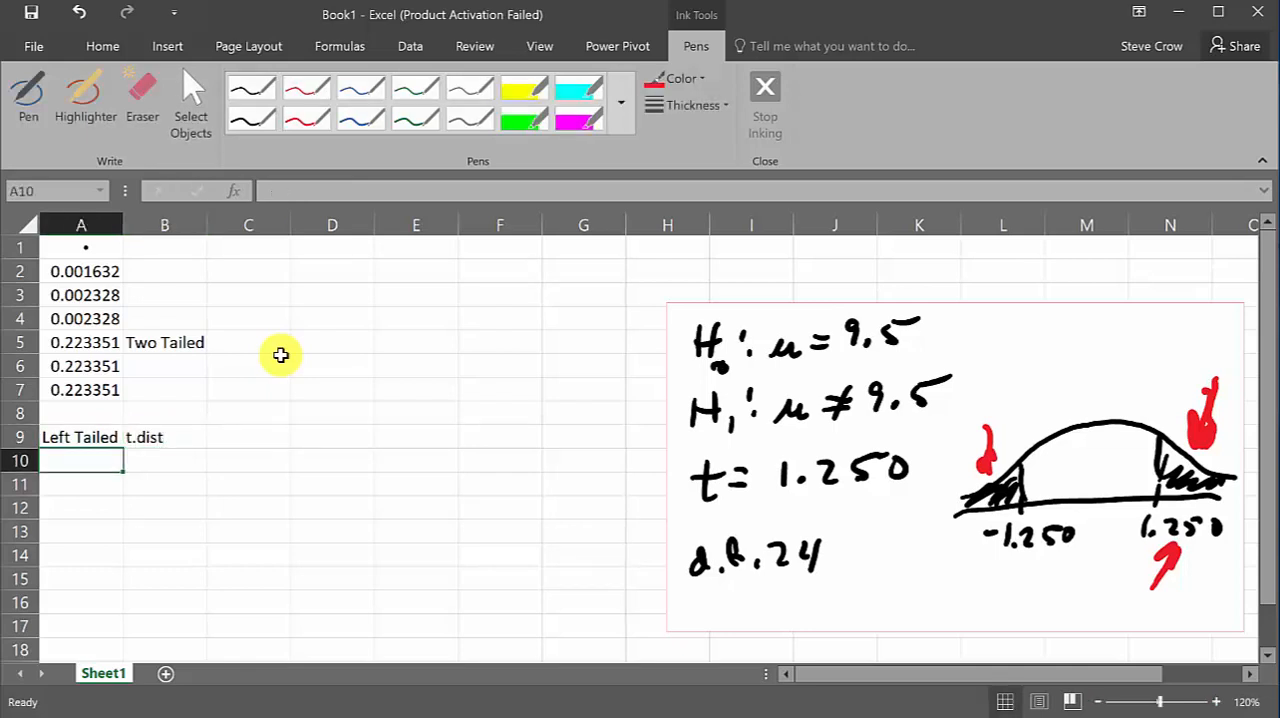
# Enter "Right Tailed" in A10 and "t.dist.rt" in B10, widening column A to fit its label
pyautogui.write('Right ')
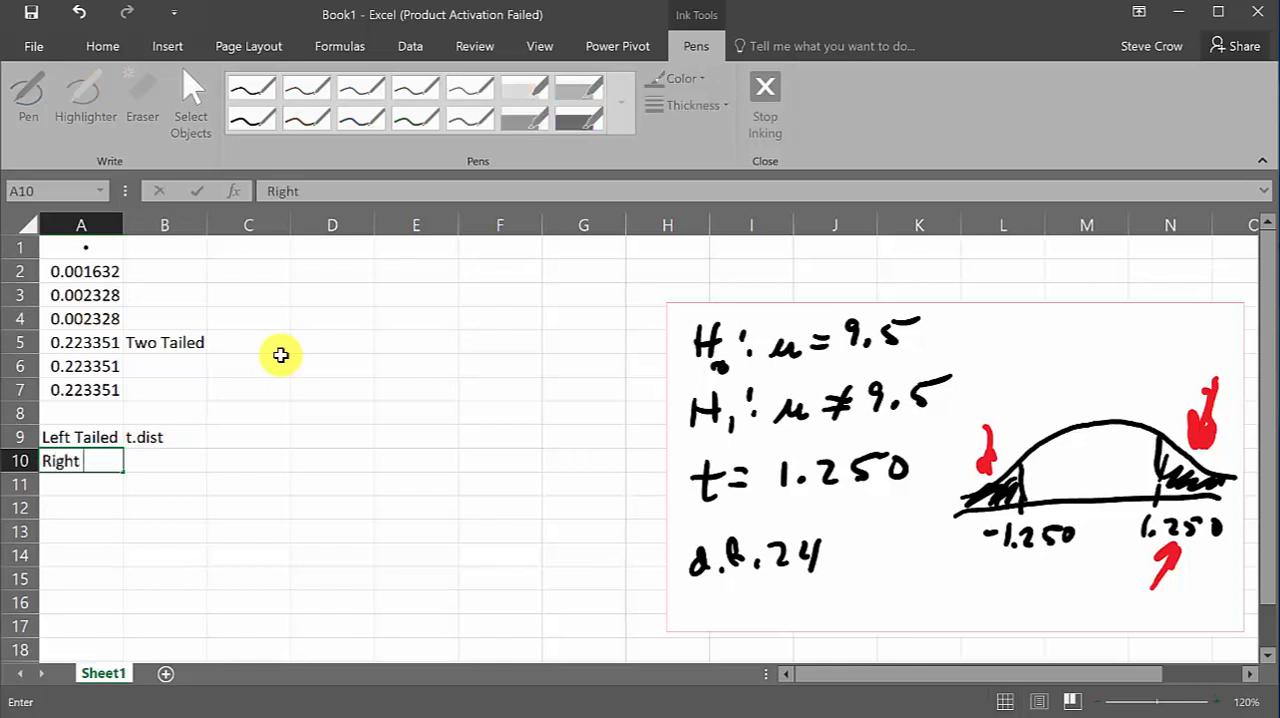
pyautogui.write('Tailed')
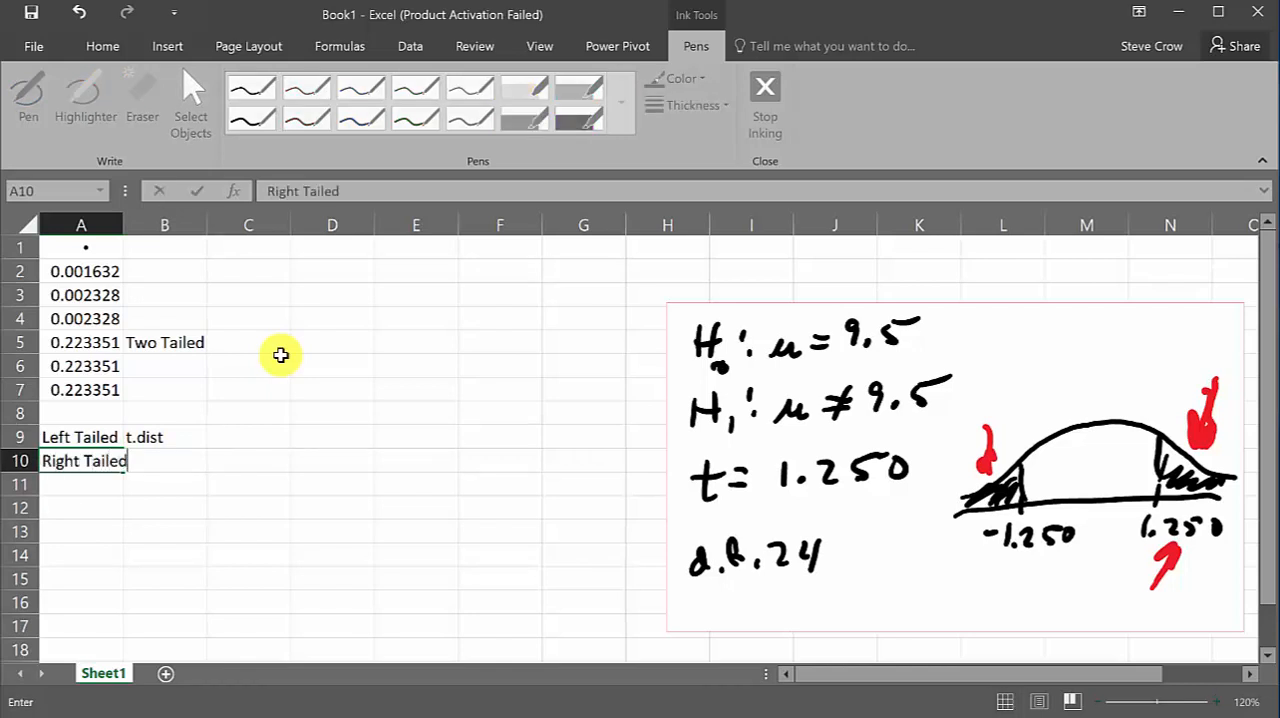
pyautogui.press('Tab')
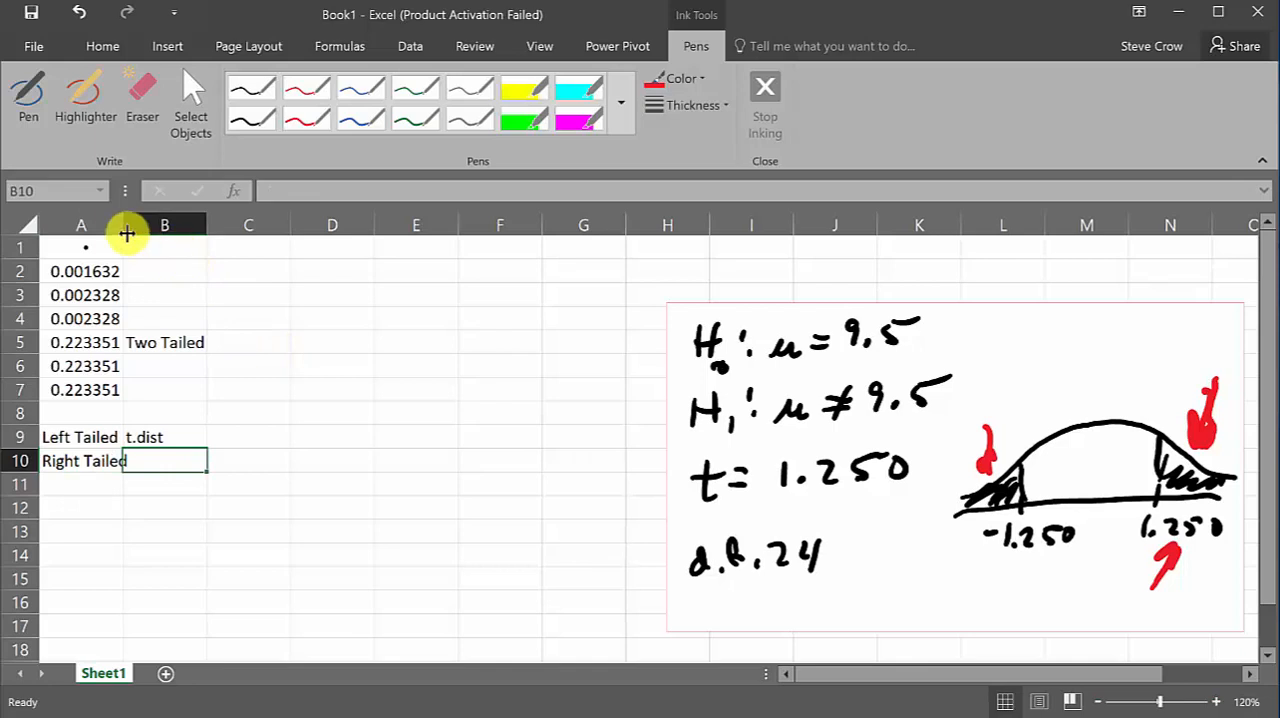
pyautogui.moveTo(123, 225); pyautogui.dragTo(142, 228)
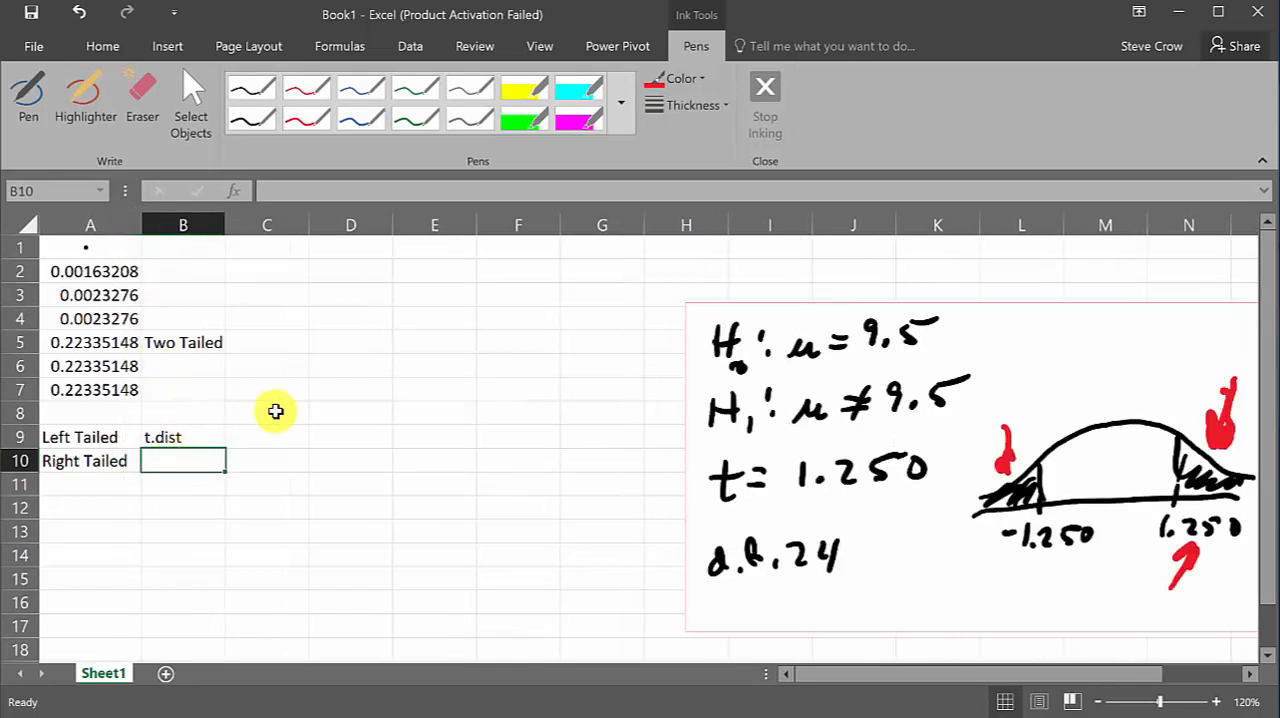
pyautogui.write('t.dist')
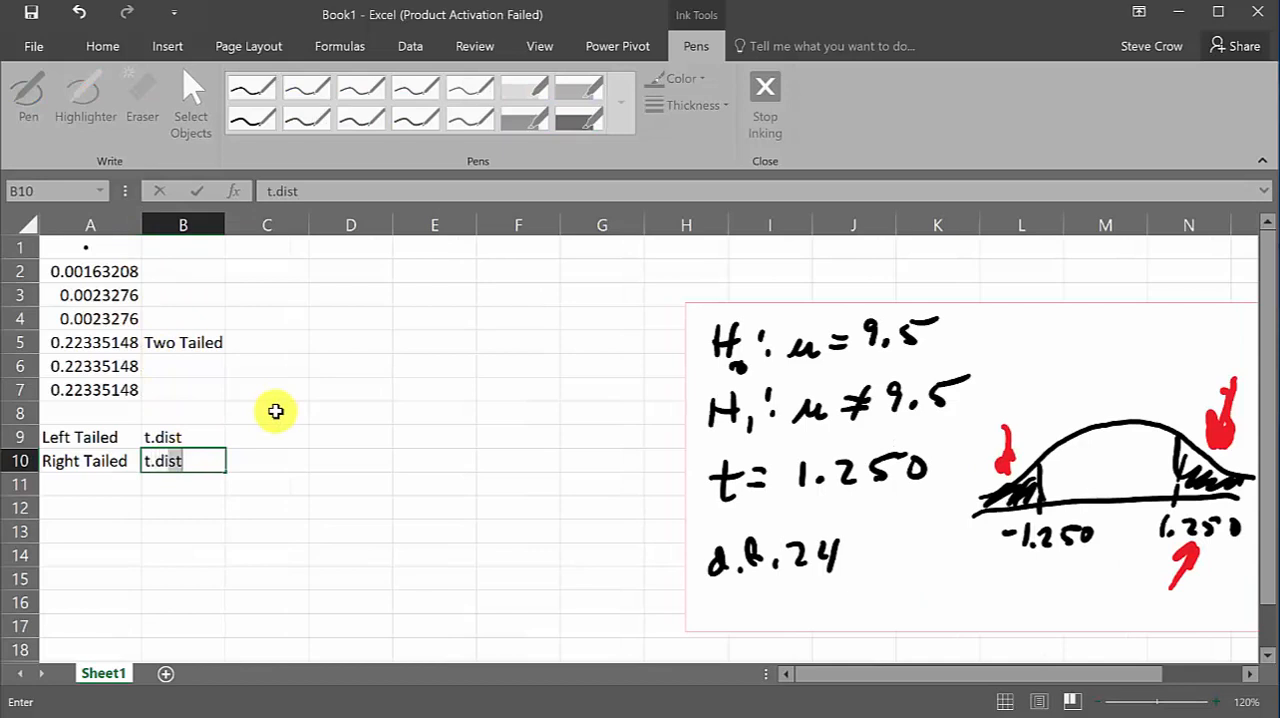
pyautogui.write('.rt')
pyautogui.press('Return')
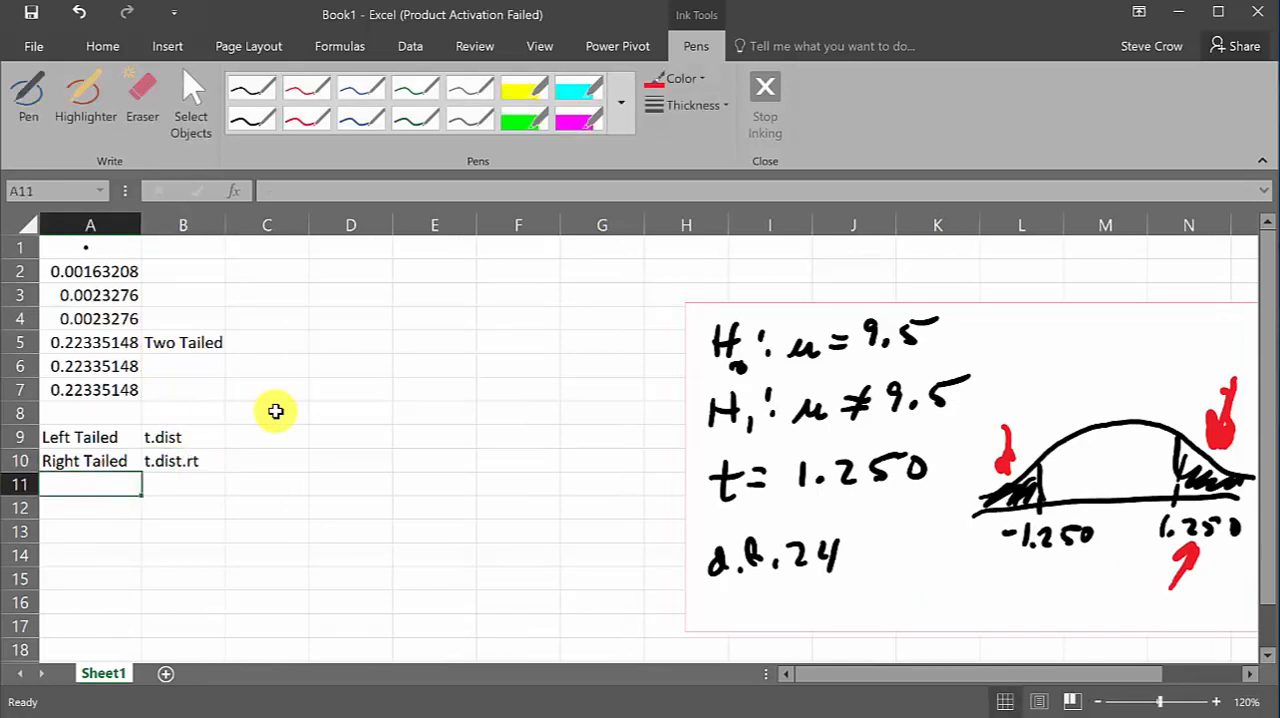
# Enter "Two Tailed" in A11 and "t.dist.2t" in B11
pyautogui.write('Two T')
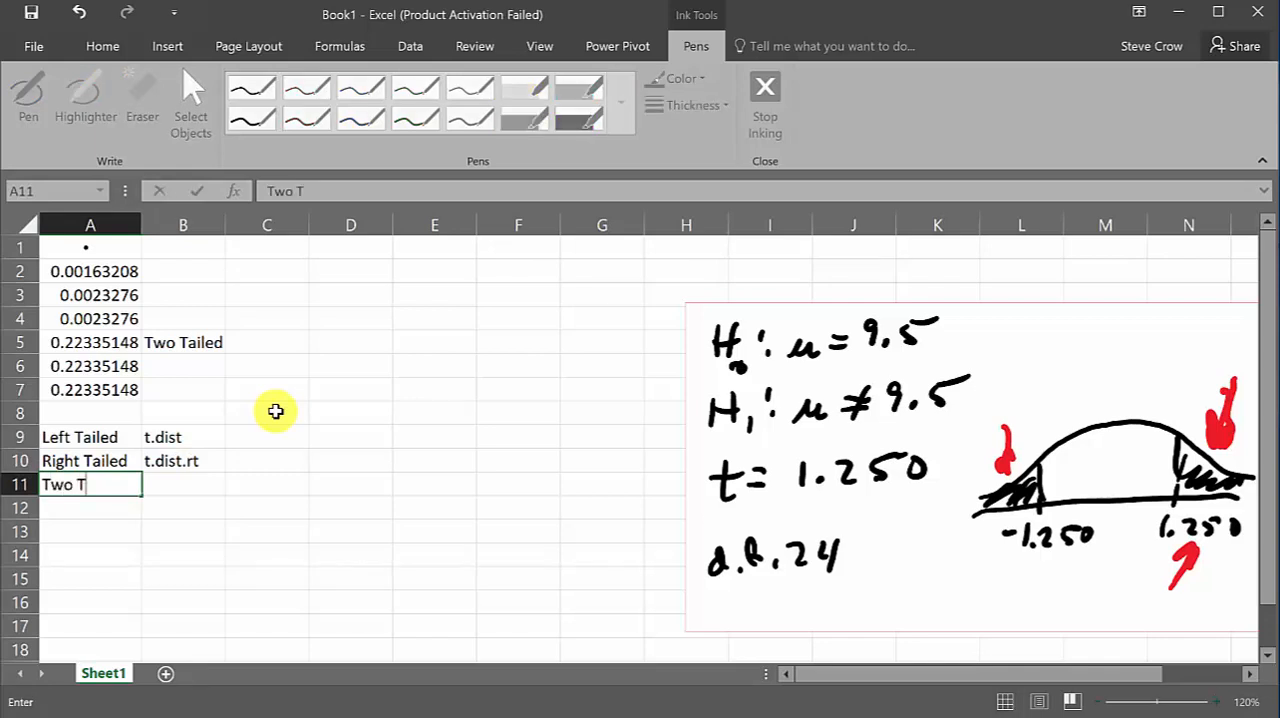
pyautogui.write('ailed')
pyautogui.press('Tab')
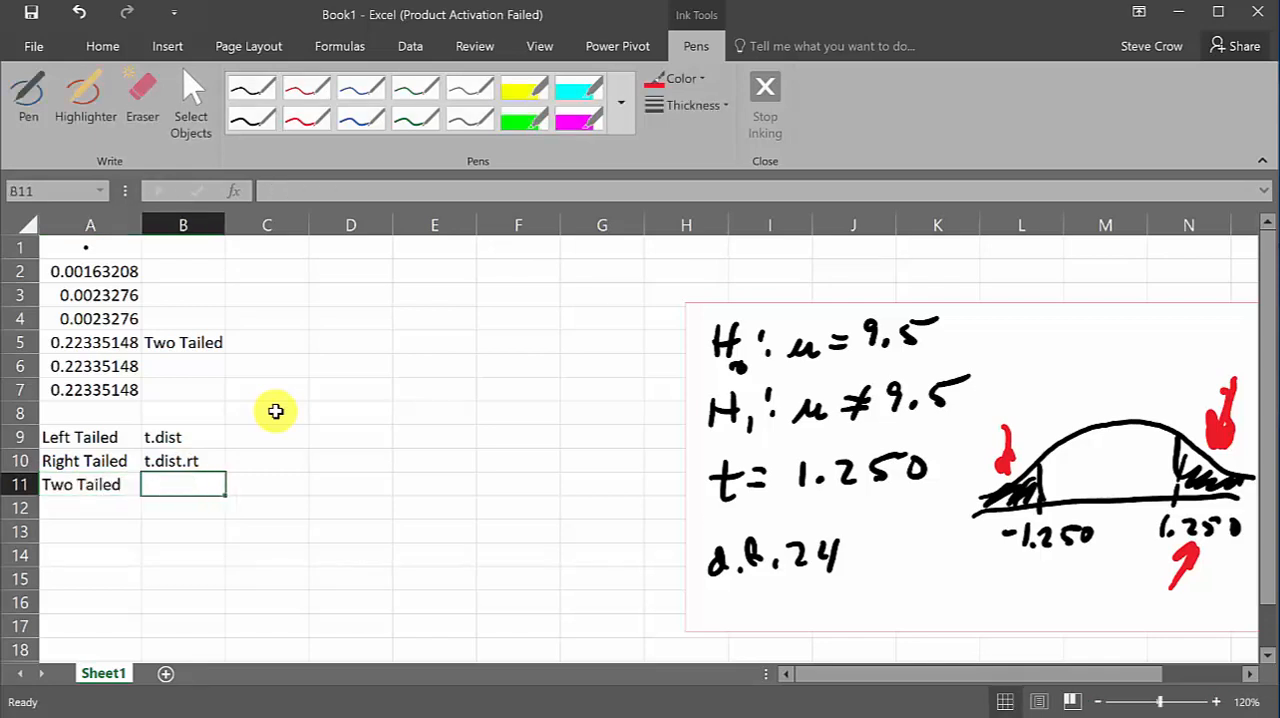
pyautogui.write('t.')
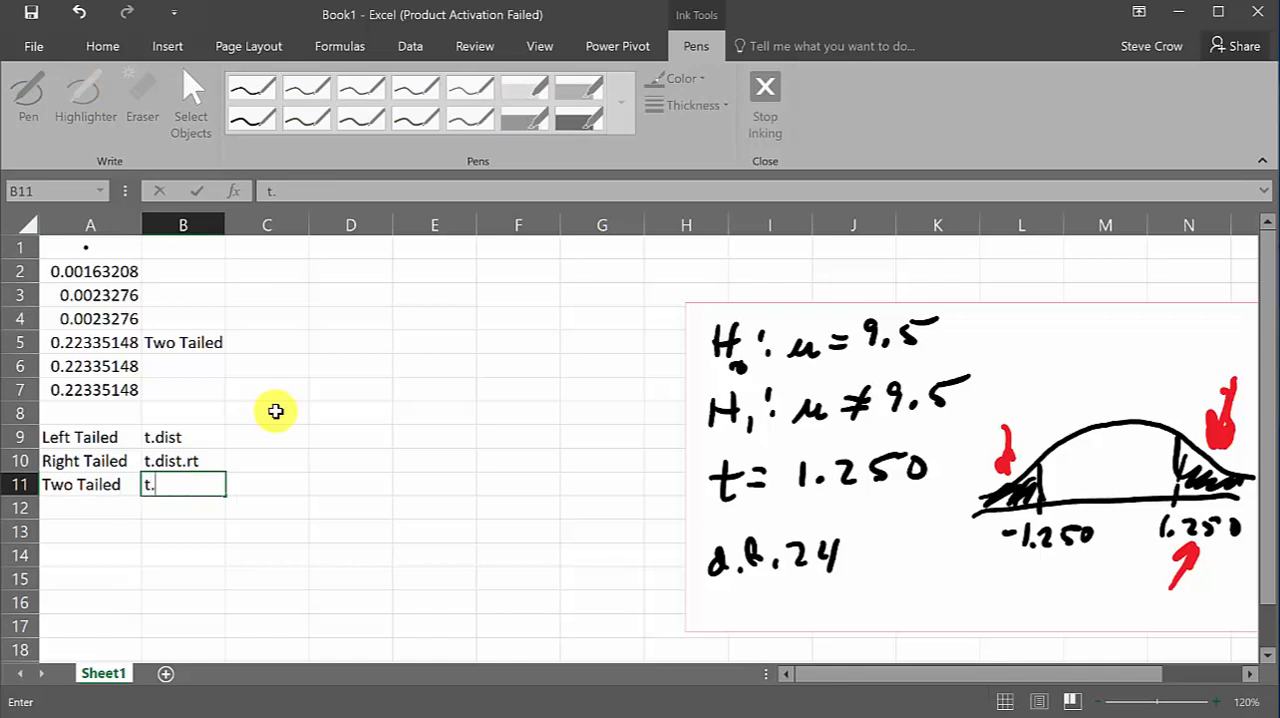
pyautogui.write('dist.')
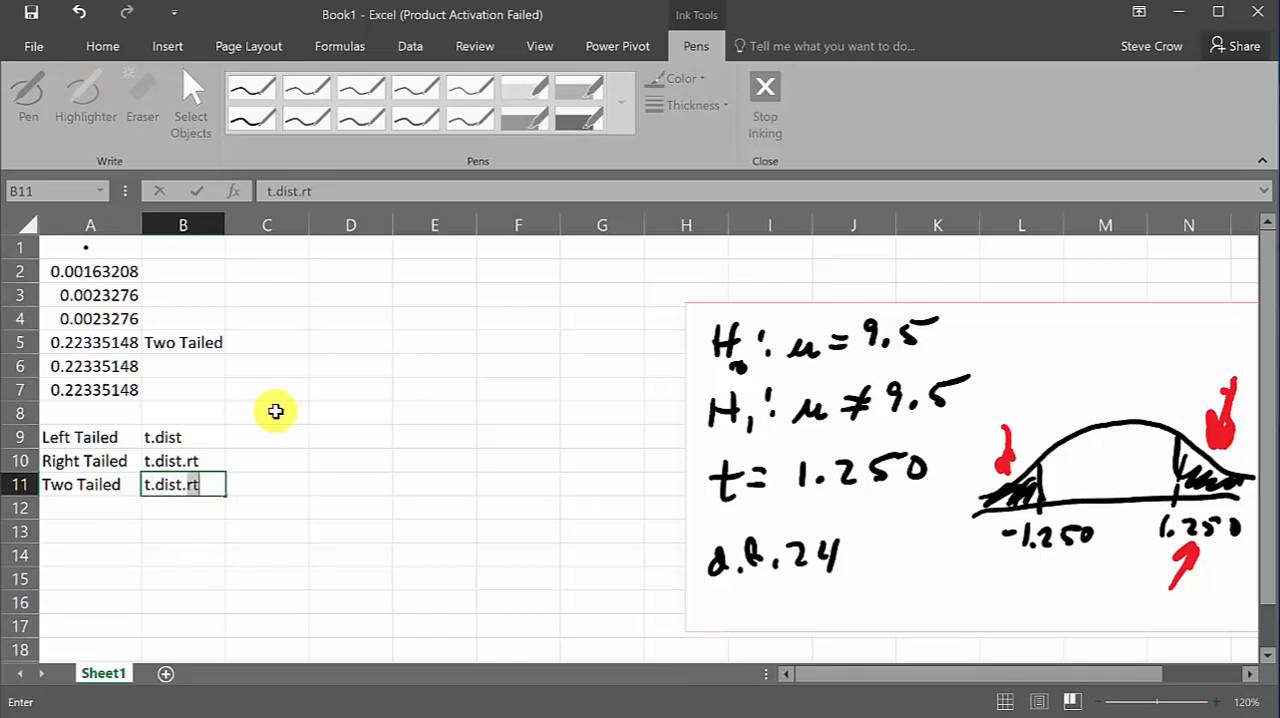
pyautogui.write('2t')
pyautogui.press('Return')
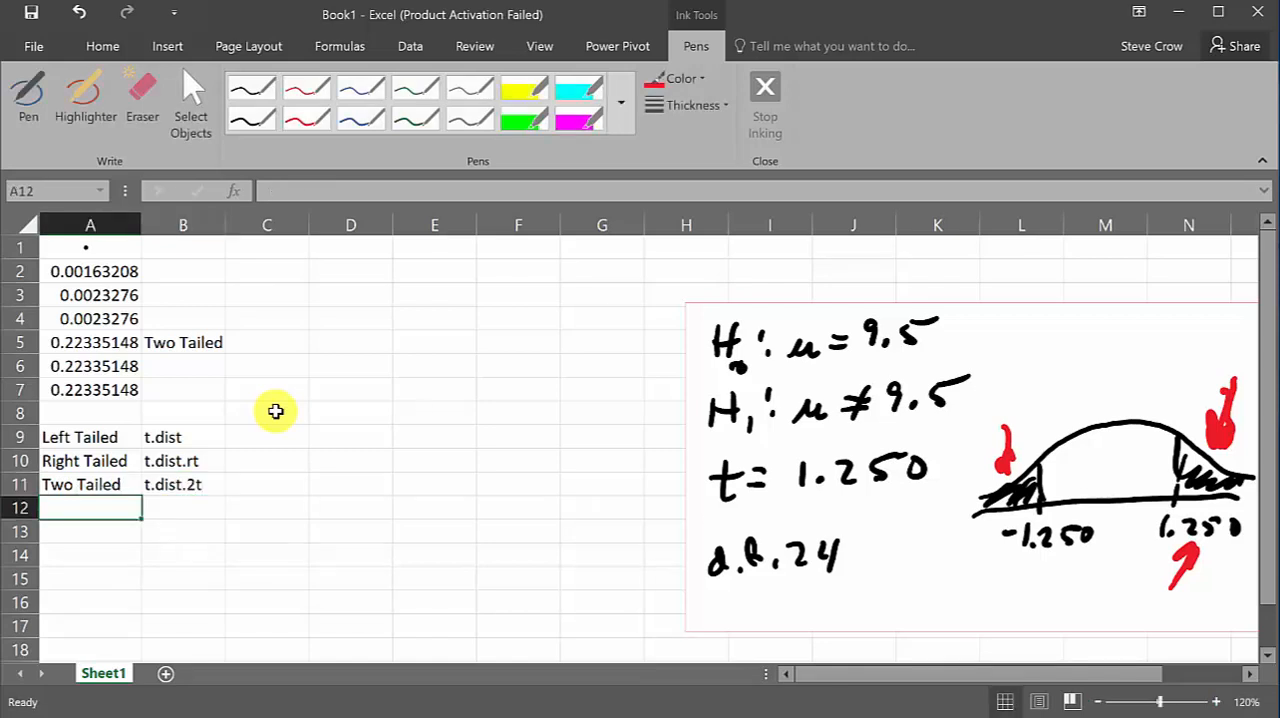